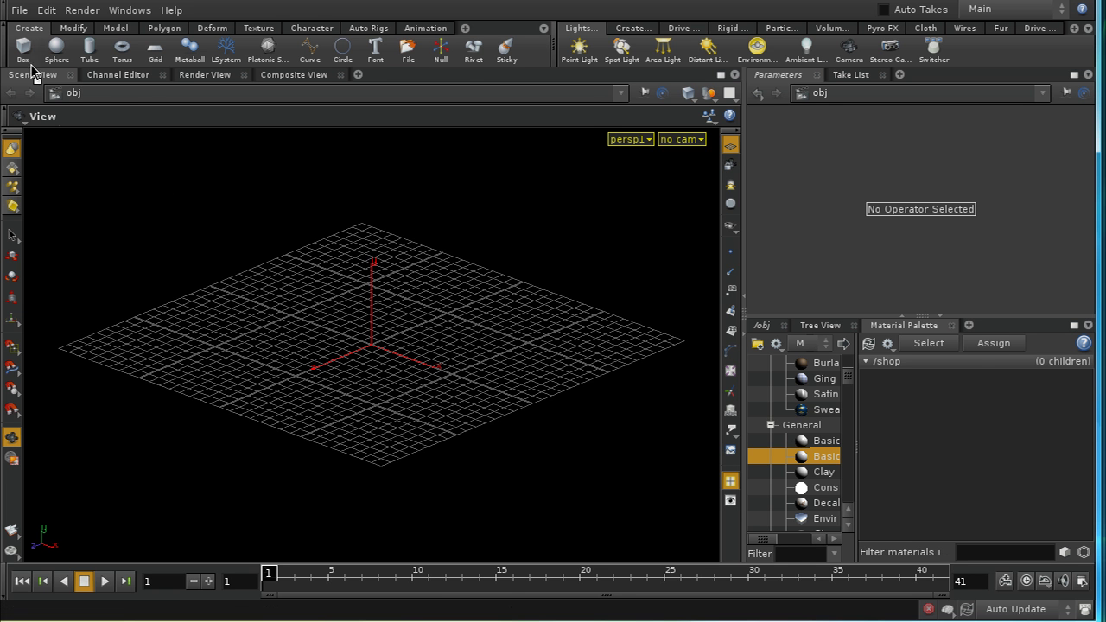
Step: Place a new sphere at the scene origin
click(56, 48)
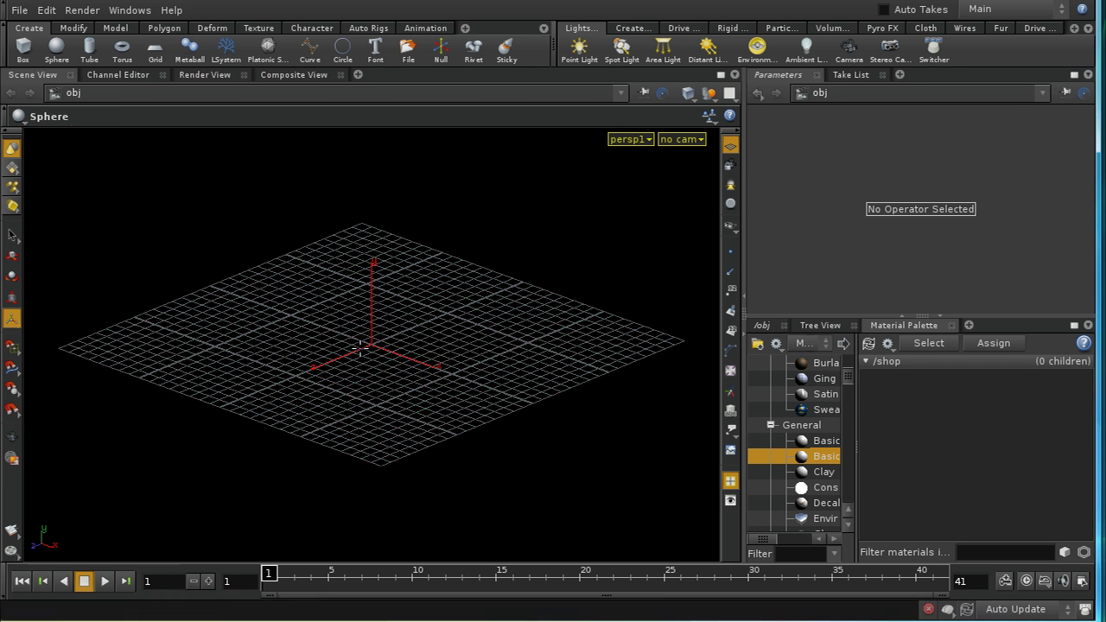
key(Return)
scroll(471, 141, up, 3)
scroll(471, 141, up, 2)
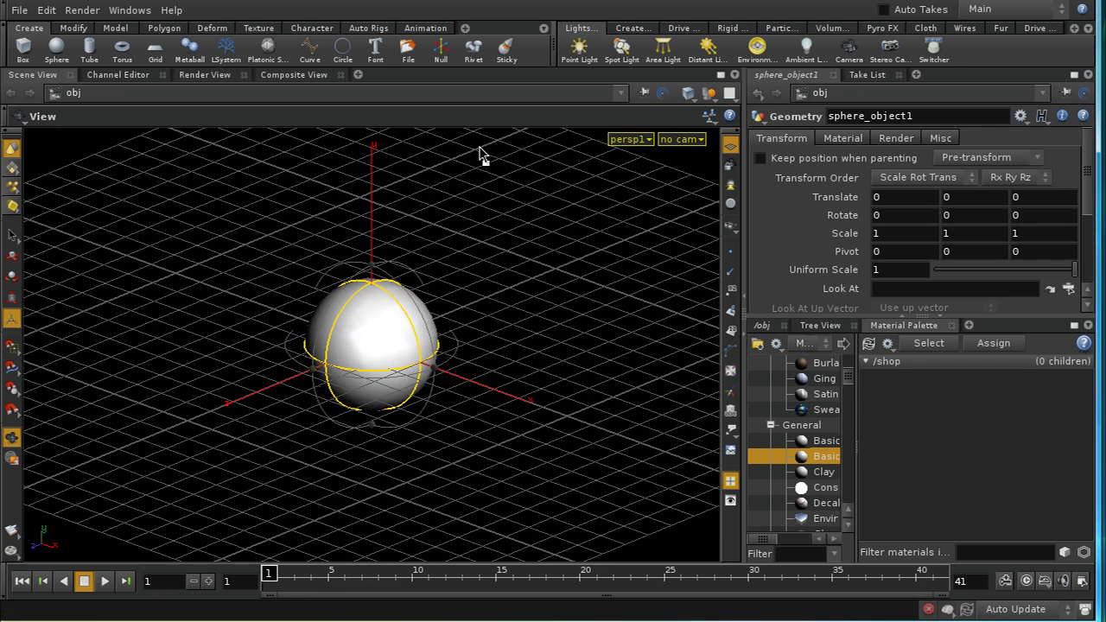
Step: Create camera cam1, lock the view to it, and dolly it closer to the sphere
ctrl+click(850, 52)
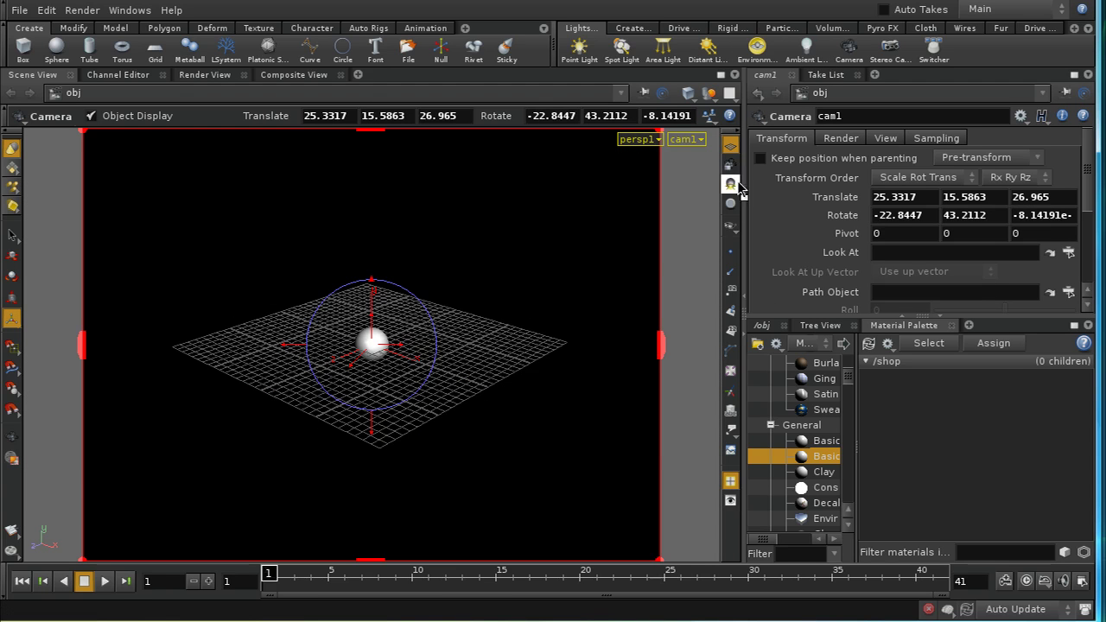
click(730, 164)
key(Escape)
right_drag(417, 438, 465, 131)
scroll(484, 138, up, 6)
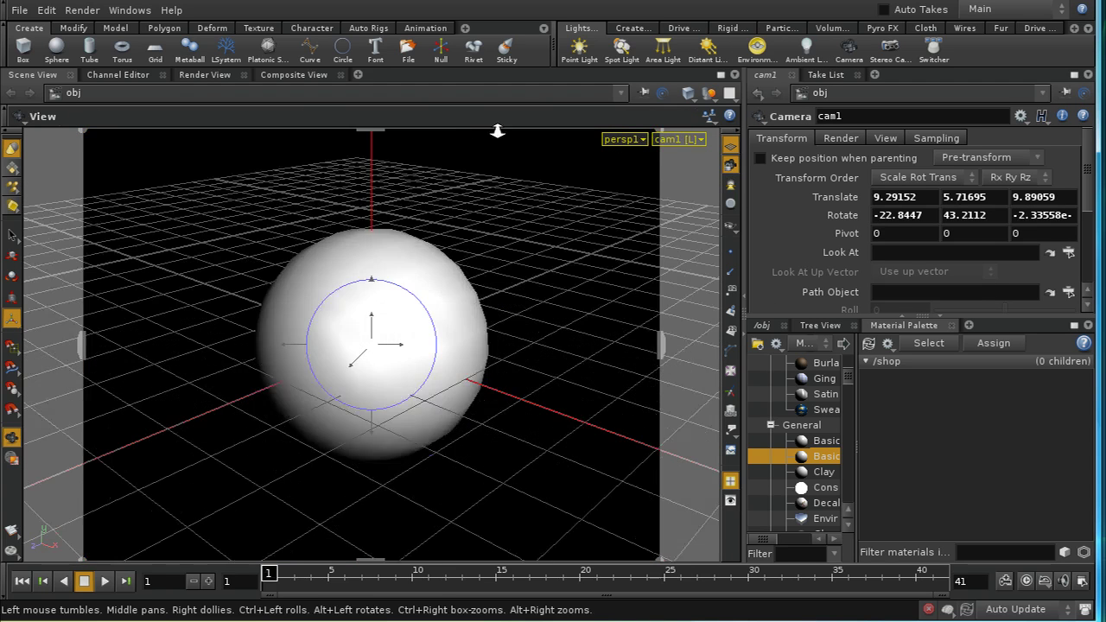
key(Escape)
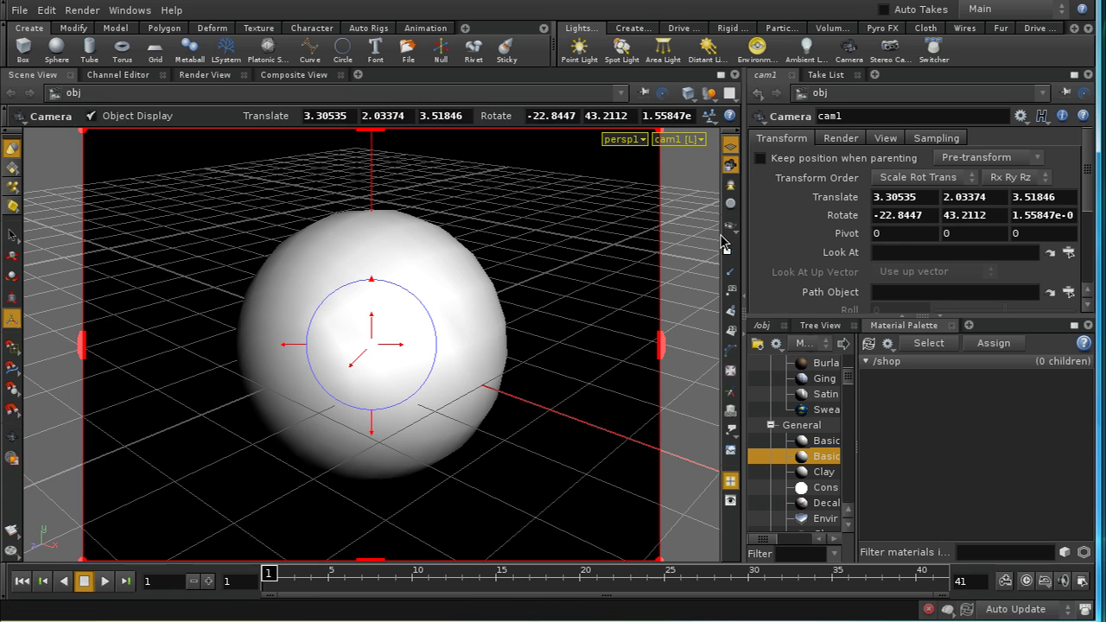
Step: Unlock the view from cam1, orbit around the sphere, and add distant light distantlight1
click(730, 165)
key(Escape)
drag(541, 303, 723, 115)
key(Escape)
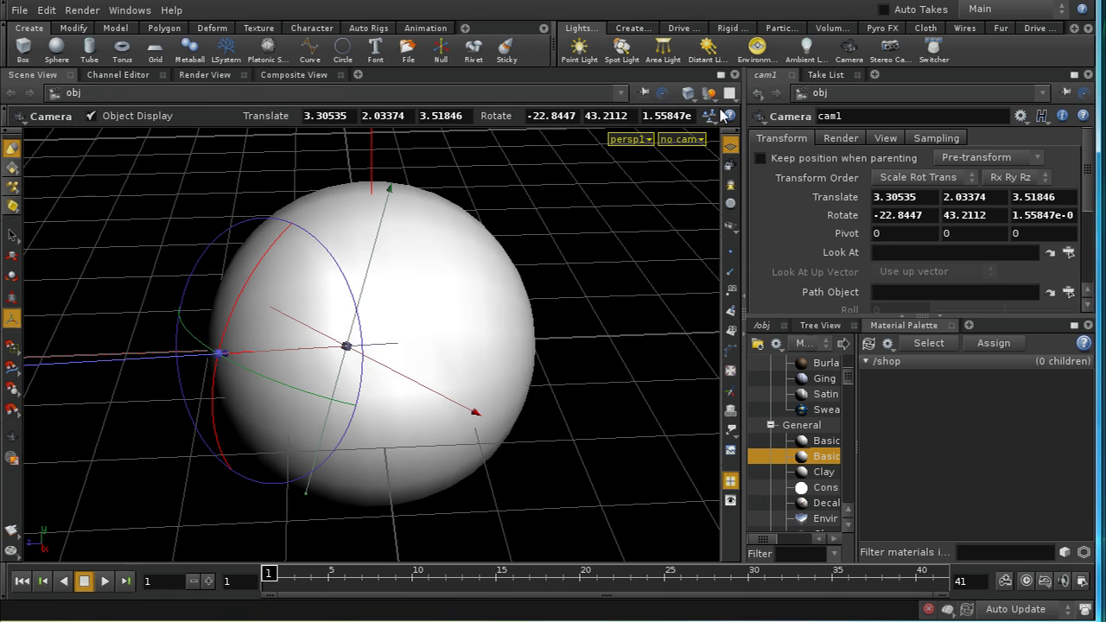
click(710, 50)
click(678, 140)
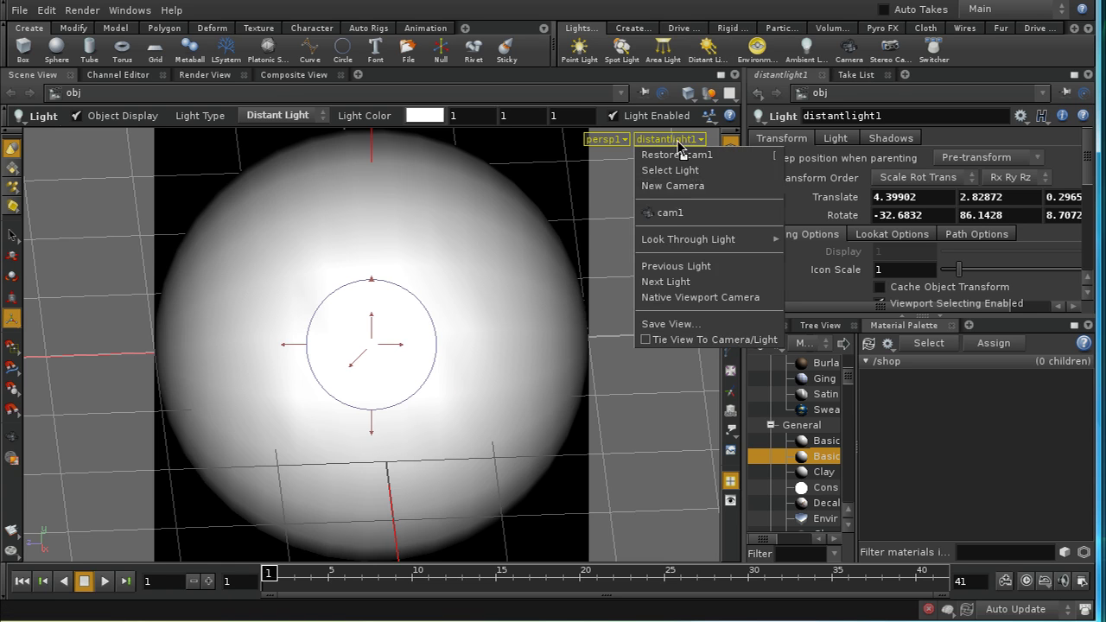
Step: Look through cam1 and create a Mantra render node, mantra1
click(678, 214)
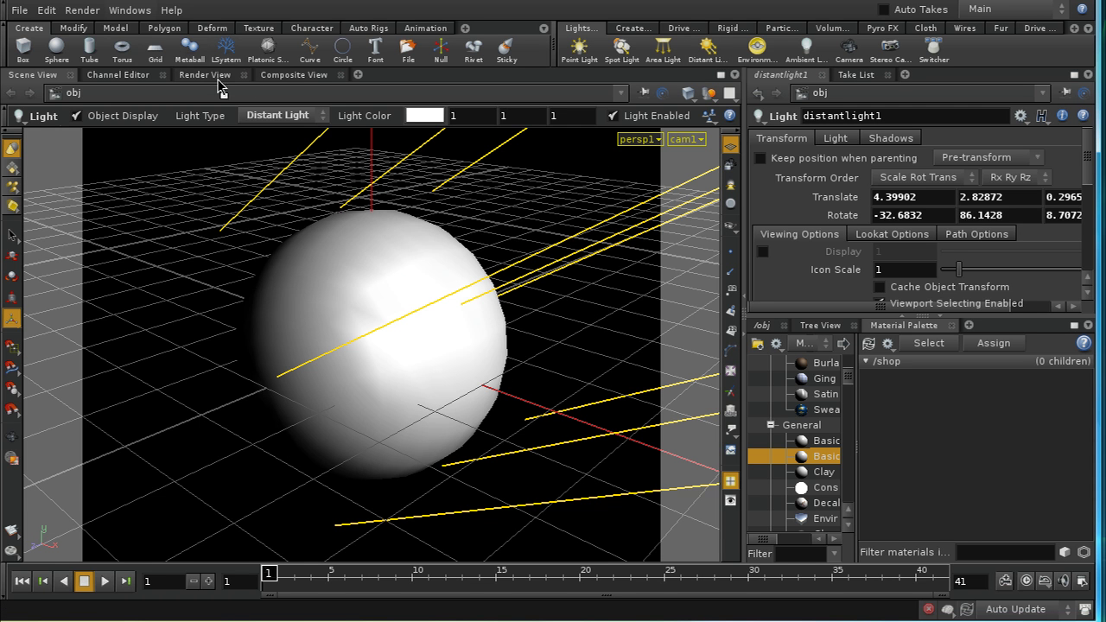
click(74, 13)
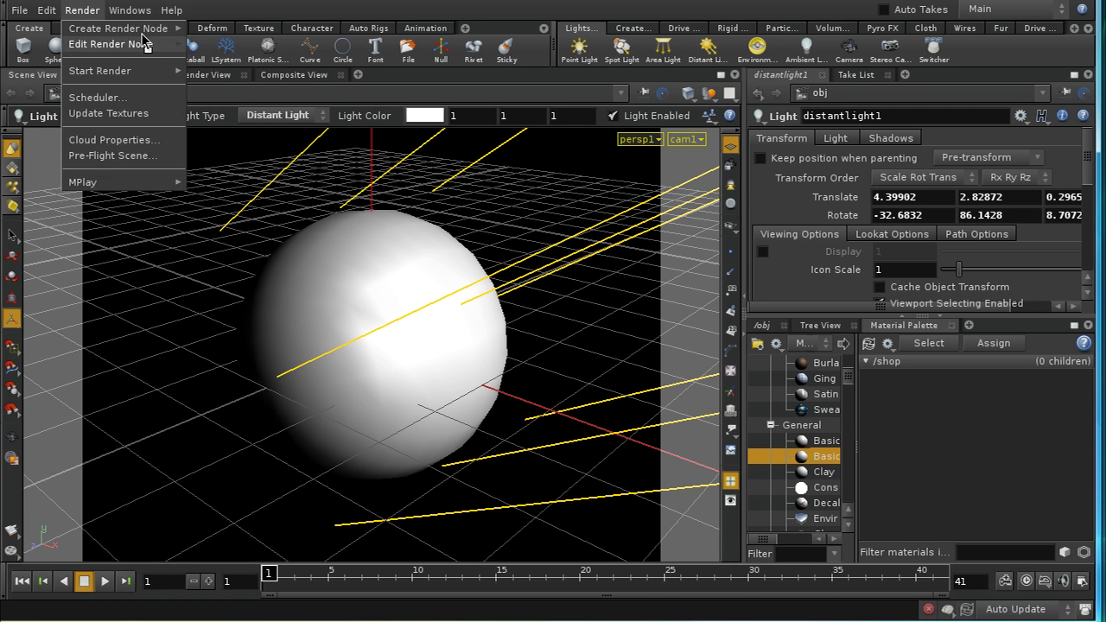
mouse_move(147, 30)
click(193, 32)
Step: Preview-render the sphere through mantra1 in Render View, then return to Scene View
click(204, 75)
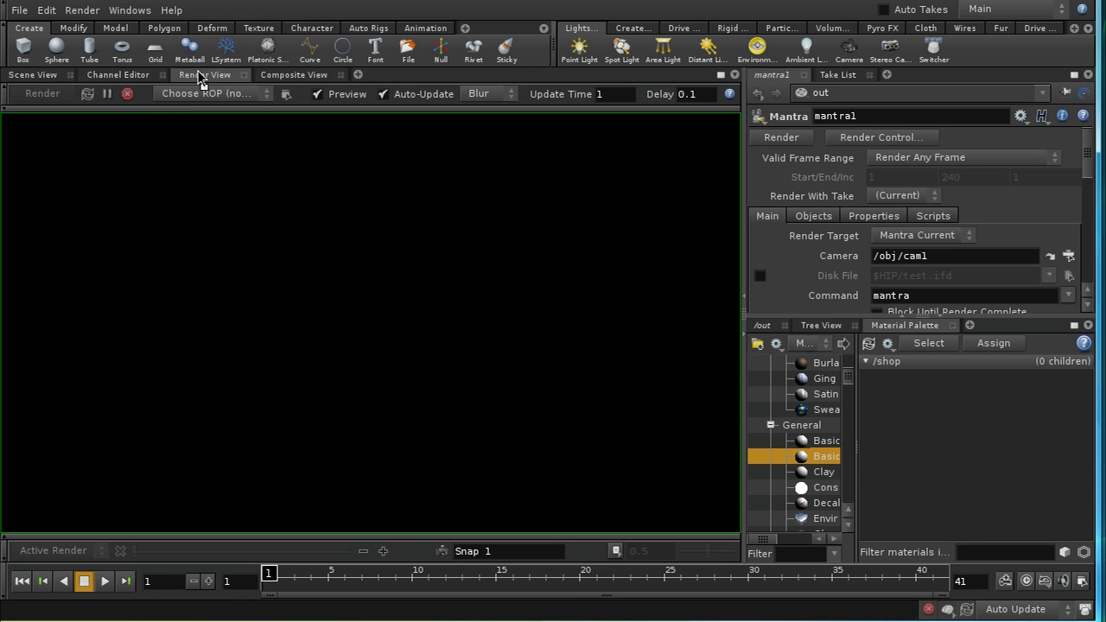
click(207, 94)
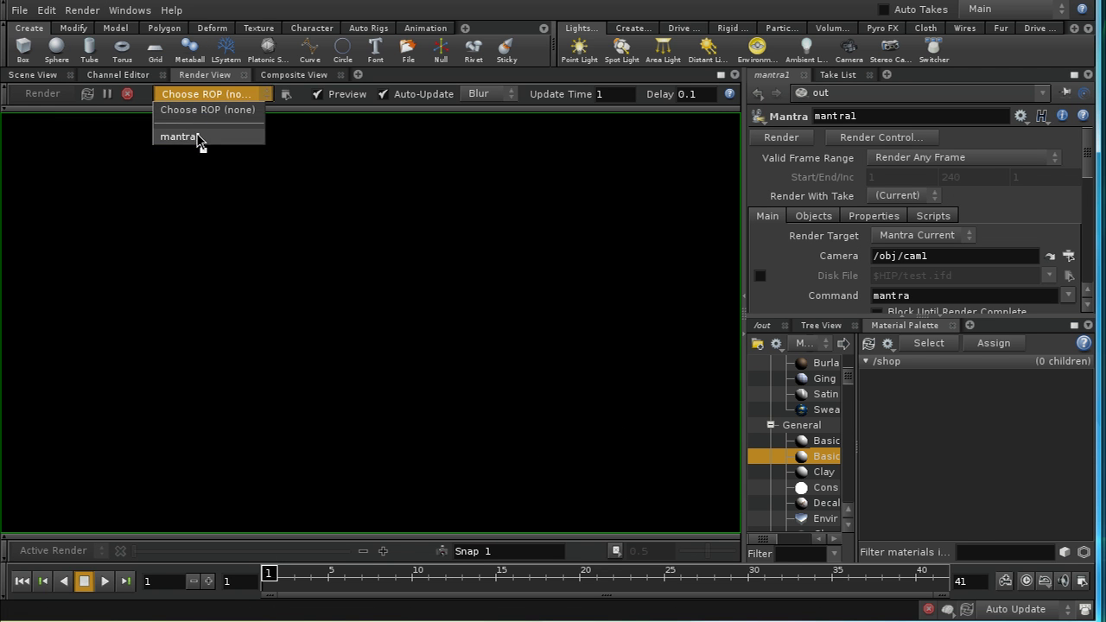
click(192, 137)
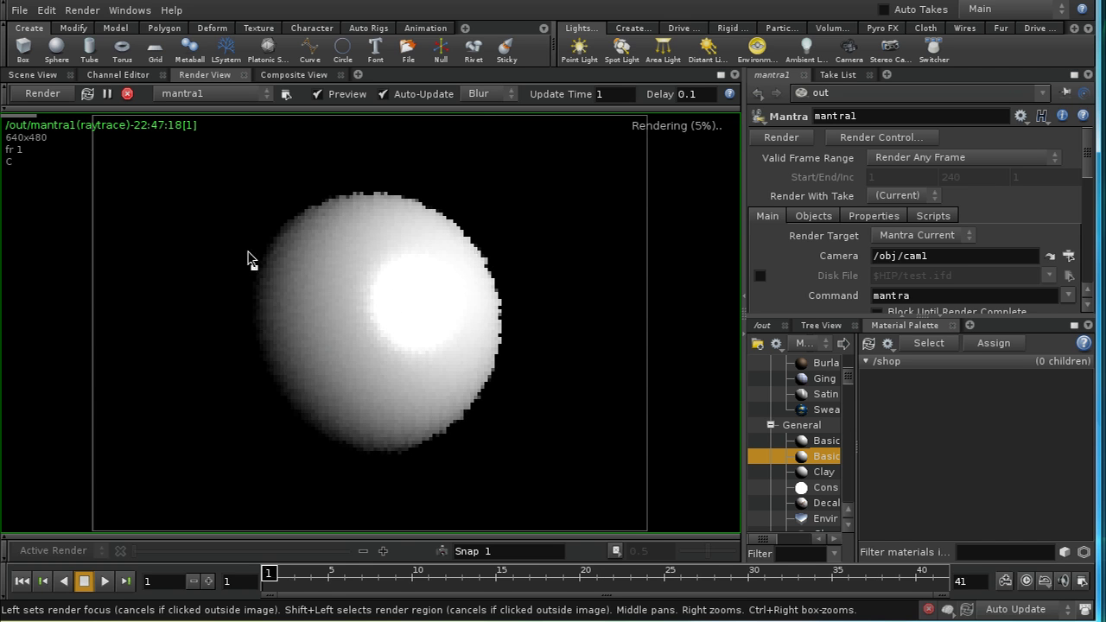
click(101, 92)
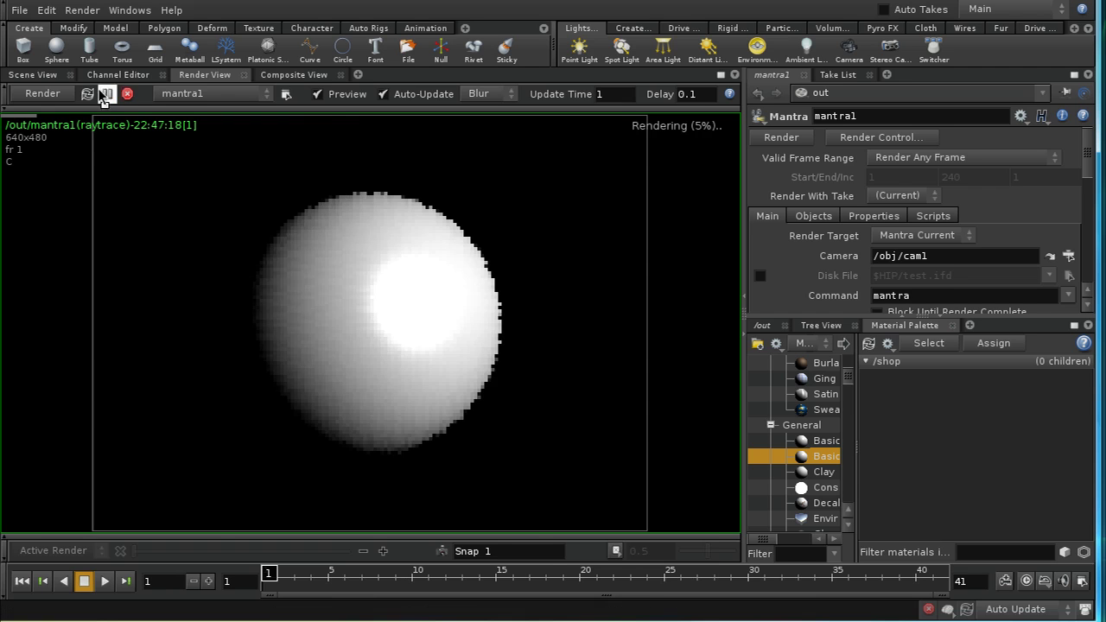
click(45, 76)
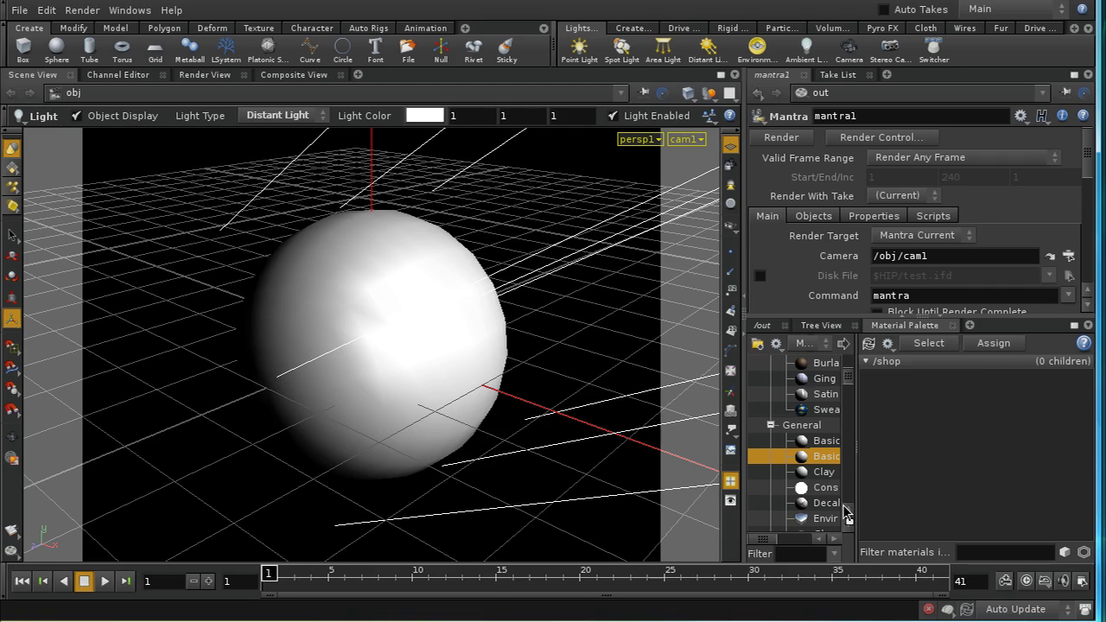
Step: Add the Stone group's Blue Marble material to /shop and apply blue_marble to the sphere
scroll(848, 535, down, 5)
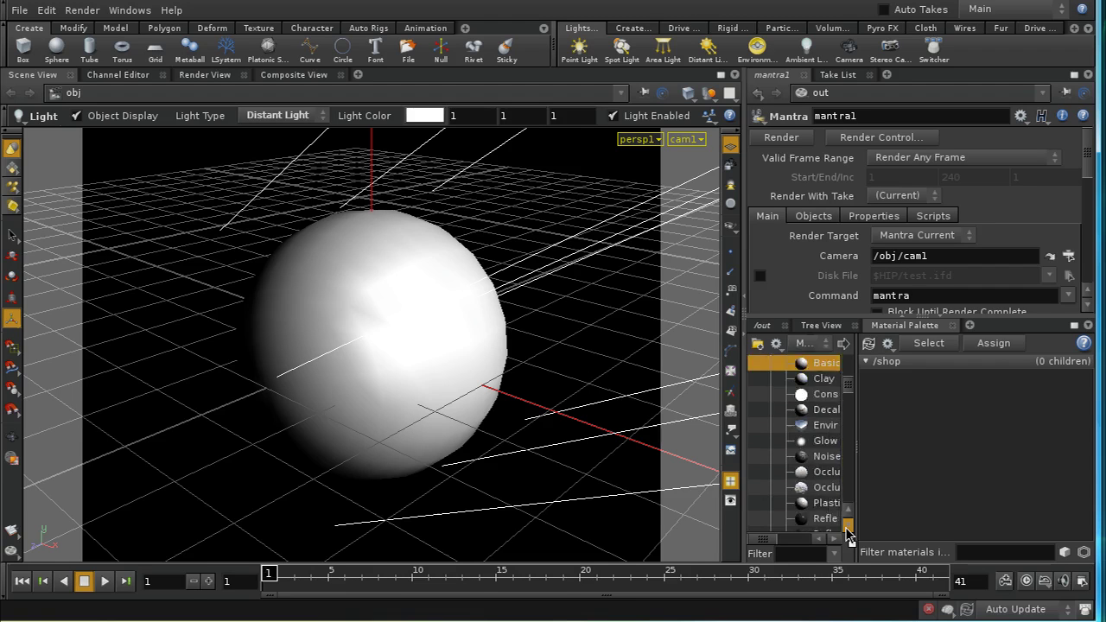
scroll(848, 535, down, 6)
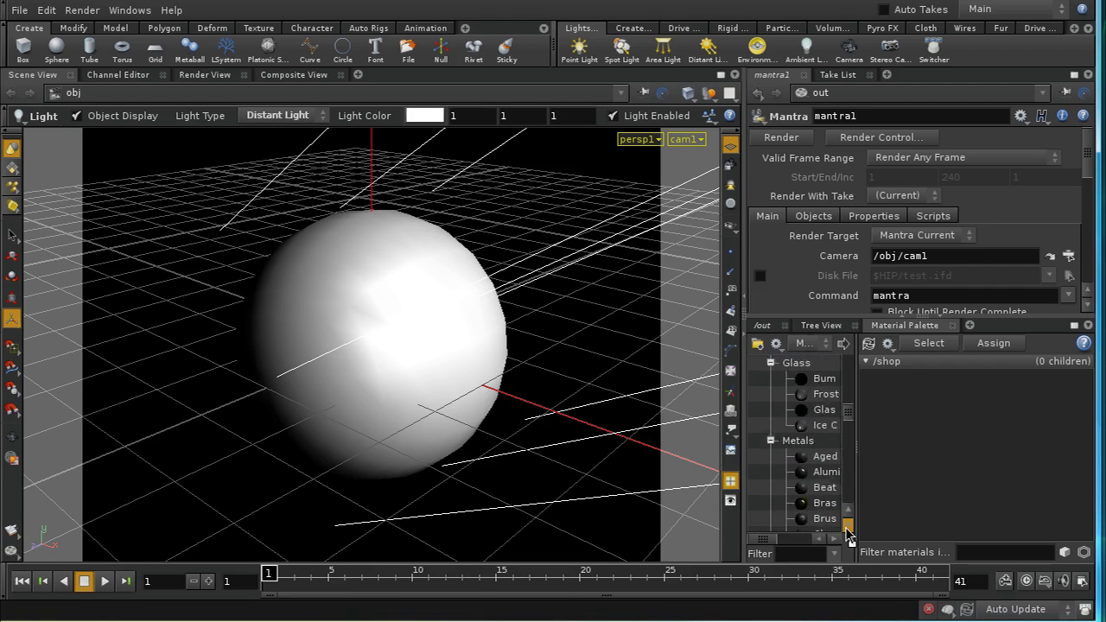
scroll(848, 535, down, 6)
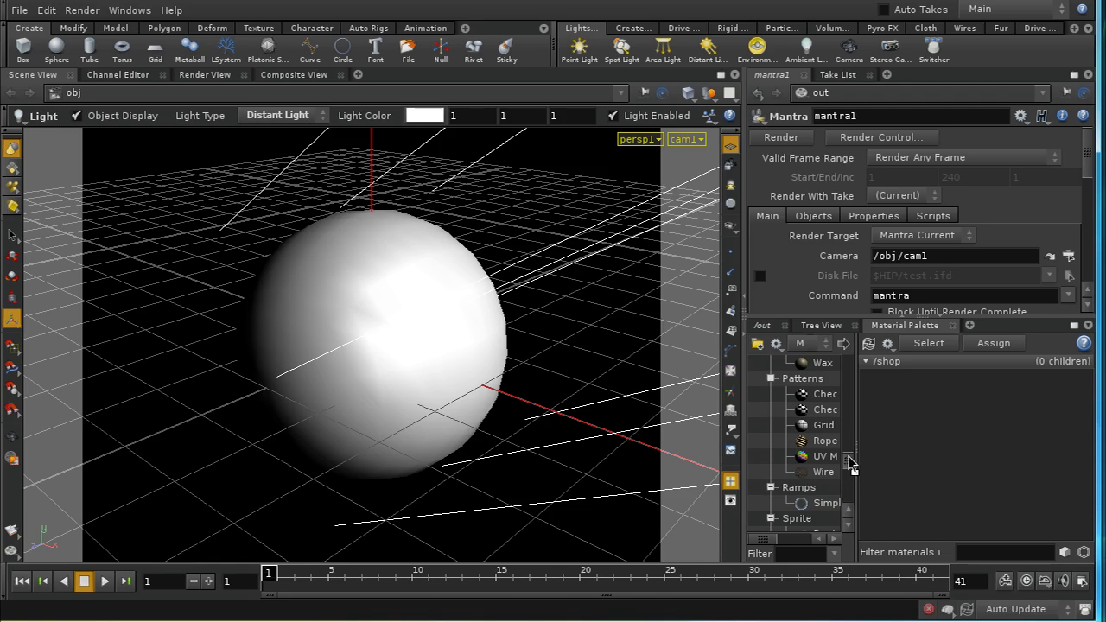
drag(849, 469, 849, 486)
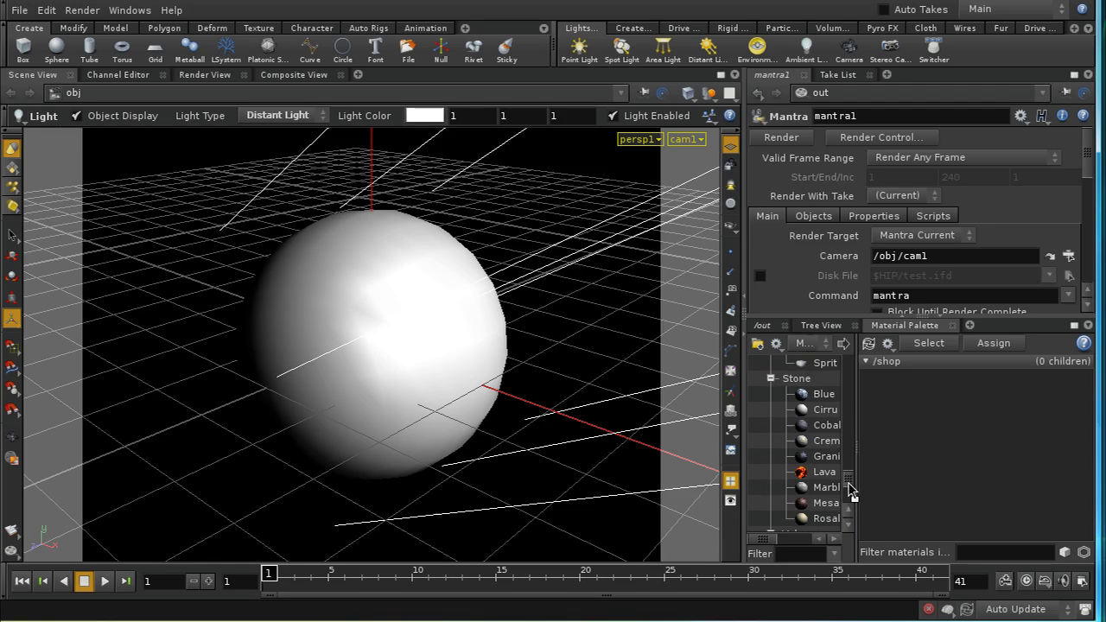
click(821, 394)
drag(914, 415, 914, 415)
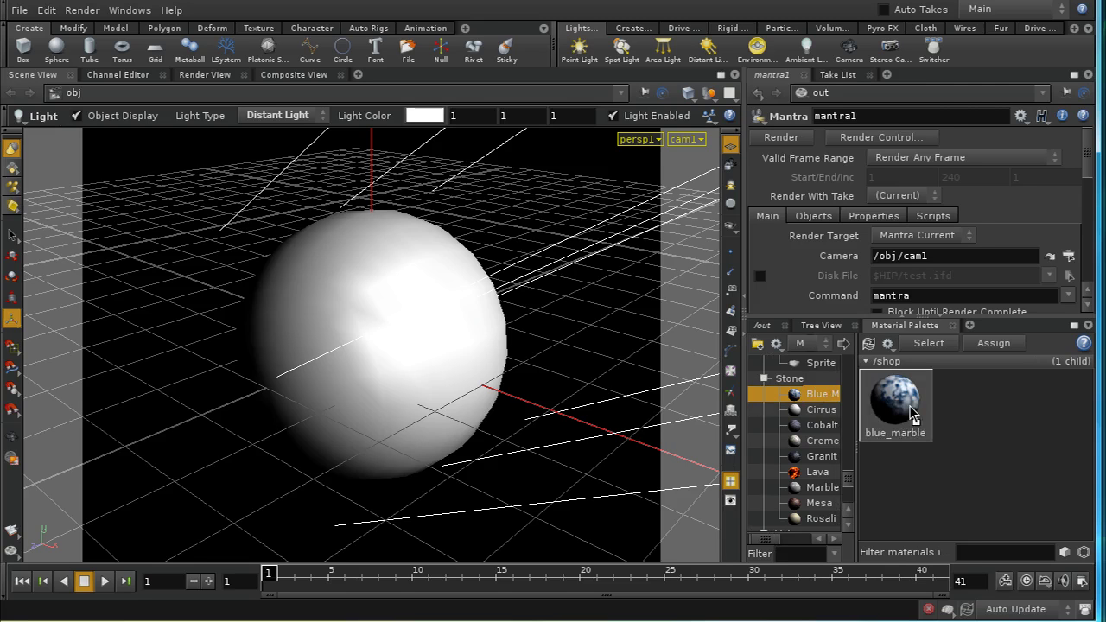
drag(624, 378, 433, 366)
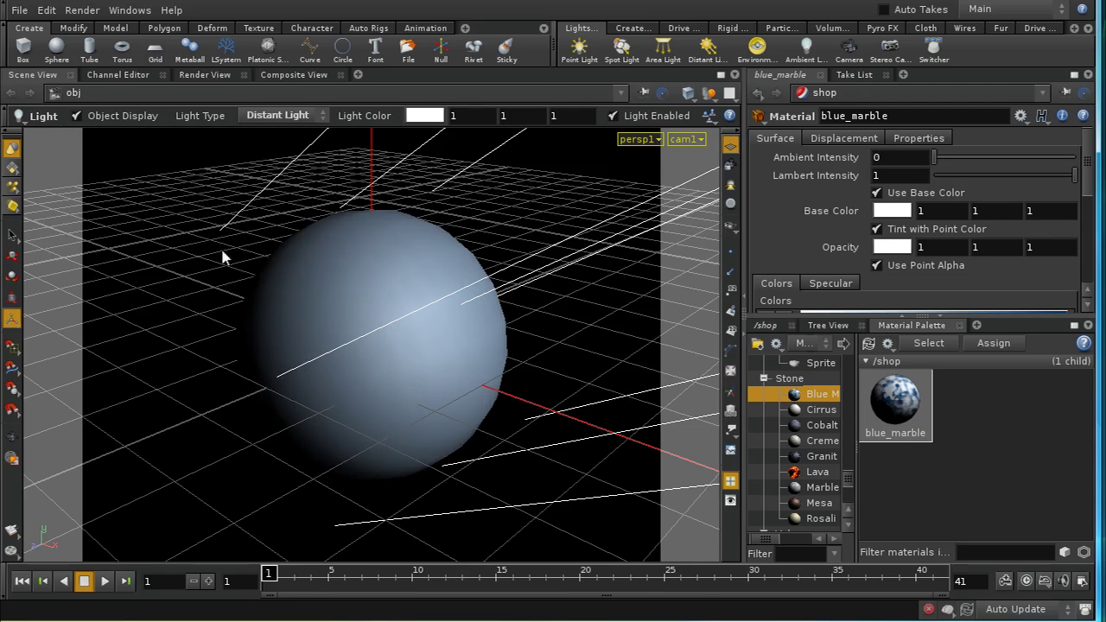
Step: Render the sphere with mantra1 to preview its blue-and-white marble, then return to Scene View
click(204, 75)
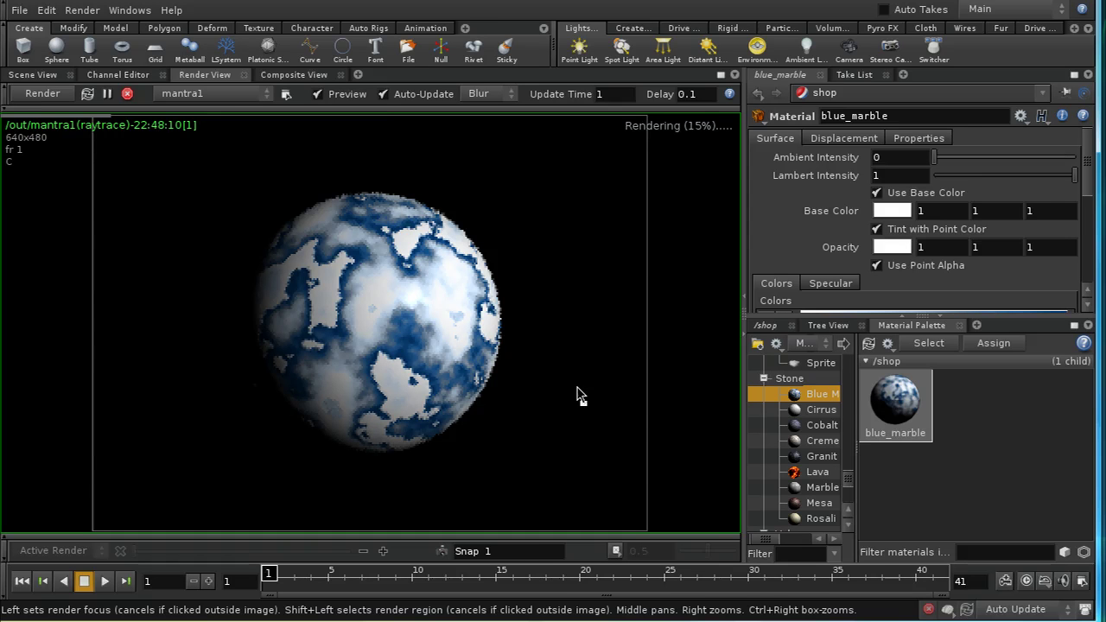
click(30, 75)
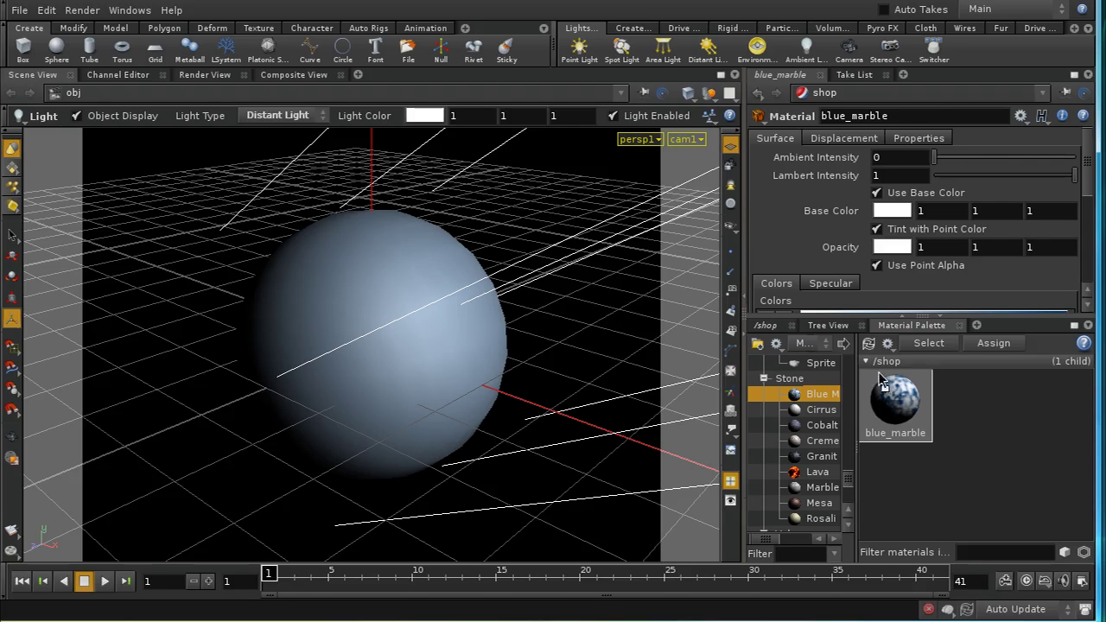
Step: Navigate the network pane to /obj and go inside sphere_object1
click(766, 326)
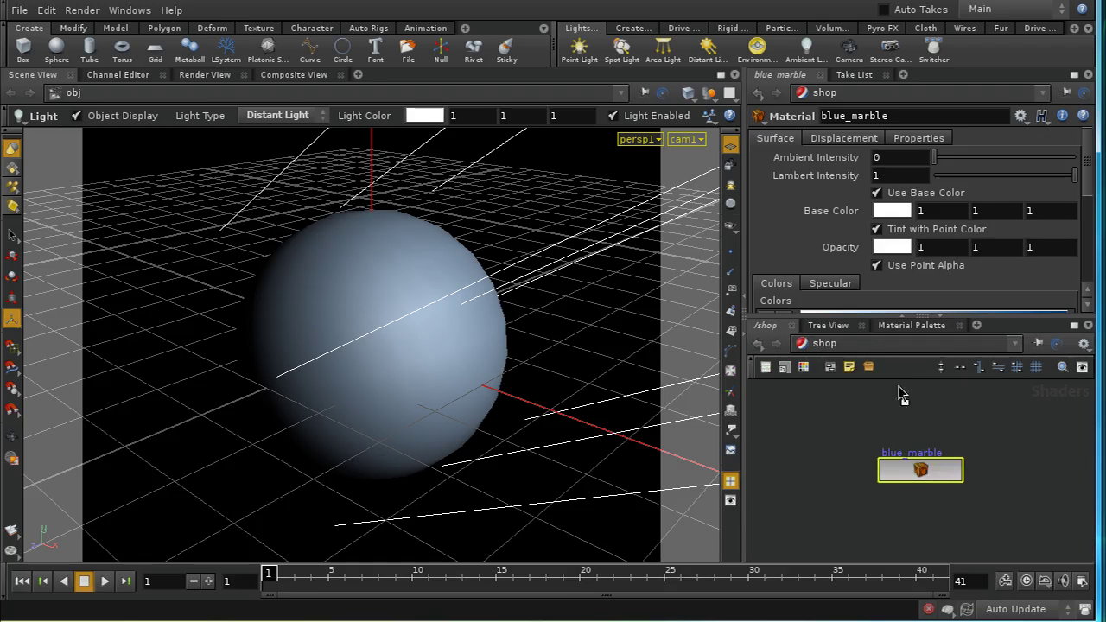
click(877, 363)
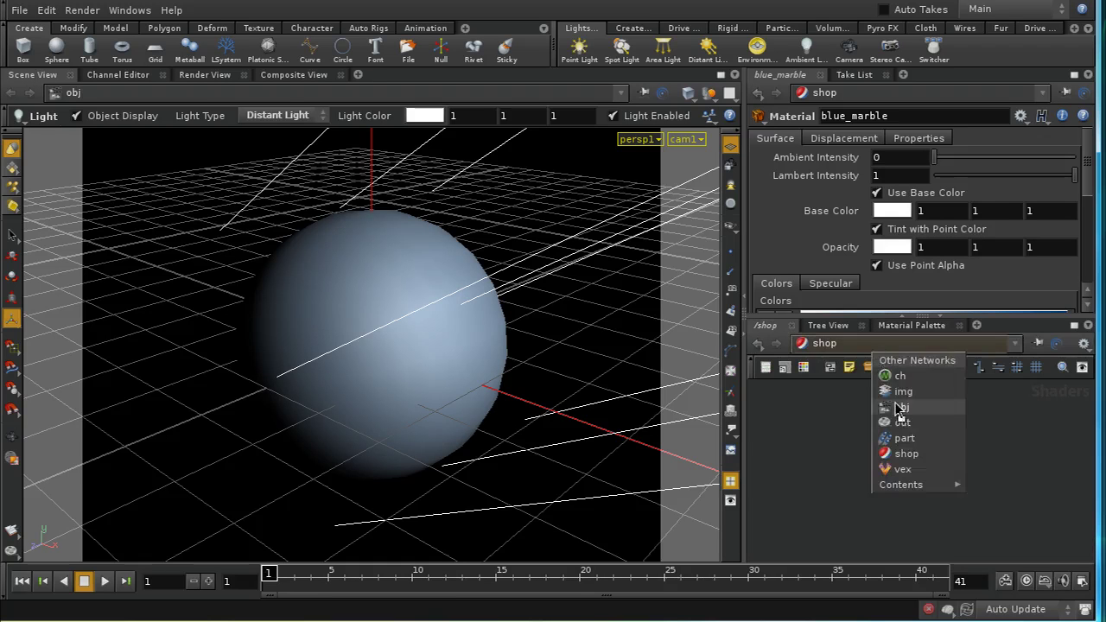
click(890, 391)
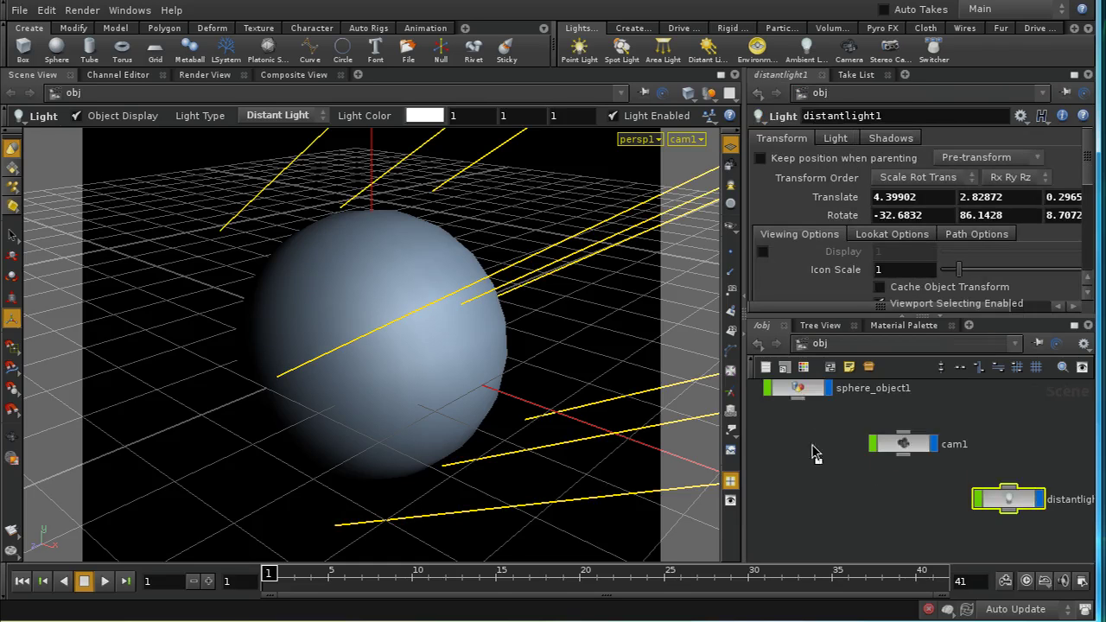
middle_drag(815, 452, 913, 511)
drag(907, 475, 909, 474)
double_click(905, 474)
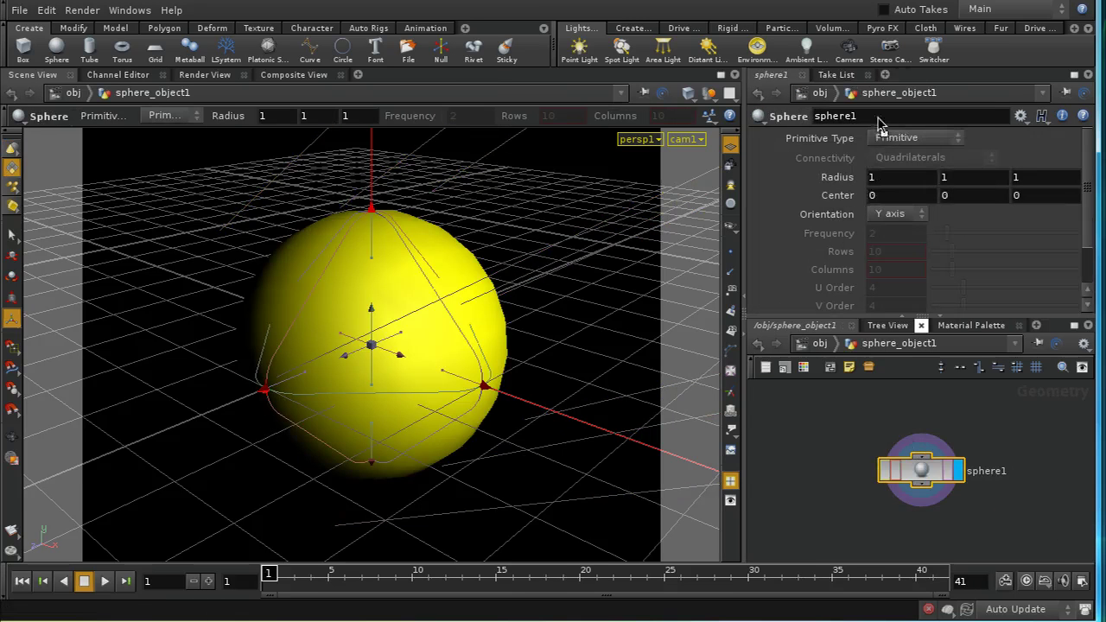
Step: Set sphere1's Primitive Type to Polygon Mesh (10 rows, 10 columns) and return to /obj
click(885, 139)
click(904, 185)
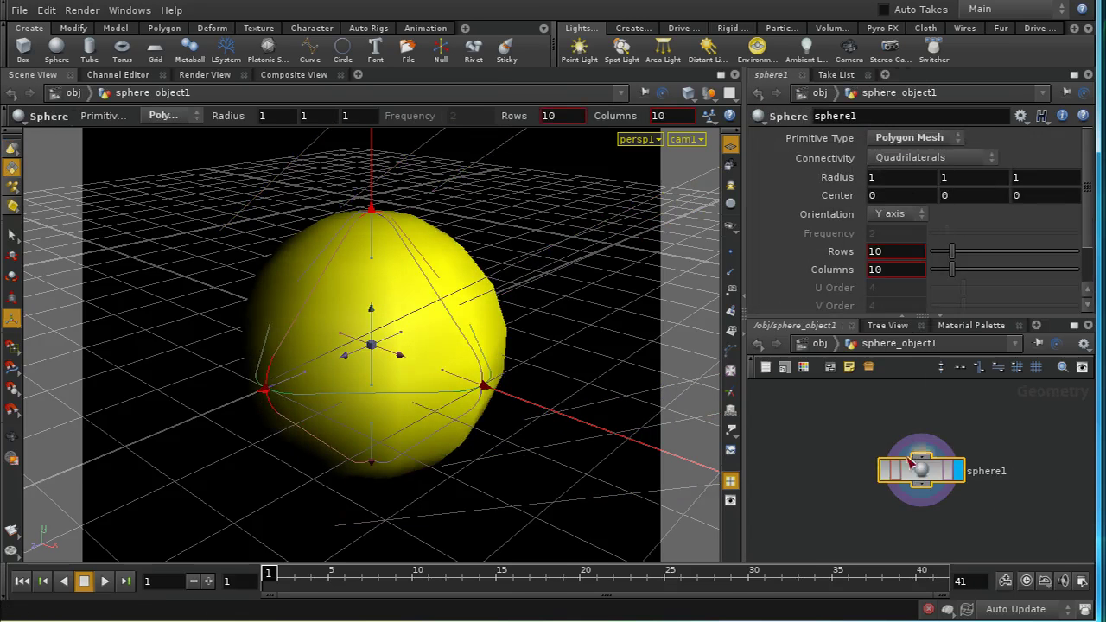
click(821, 344)
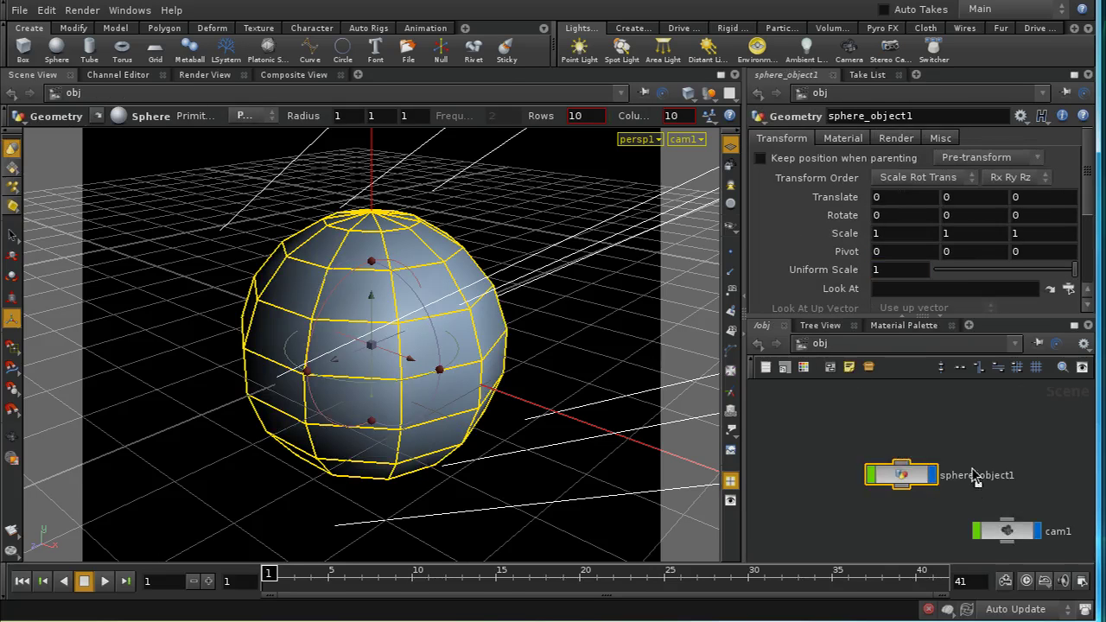
middle_drag(975, 476, 921, 439)
Step: Add the General group's Basic Surface material to /shop from the Material Palette
click(904, 325)
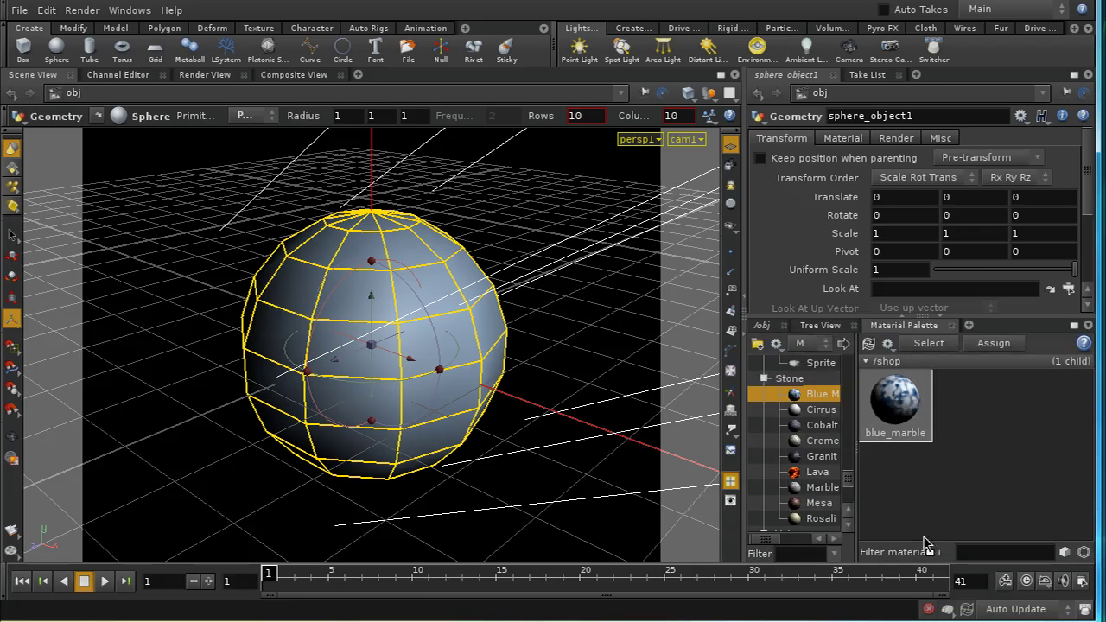
scroll(852, 415, up, 3)
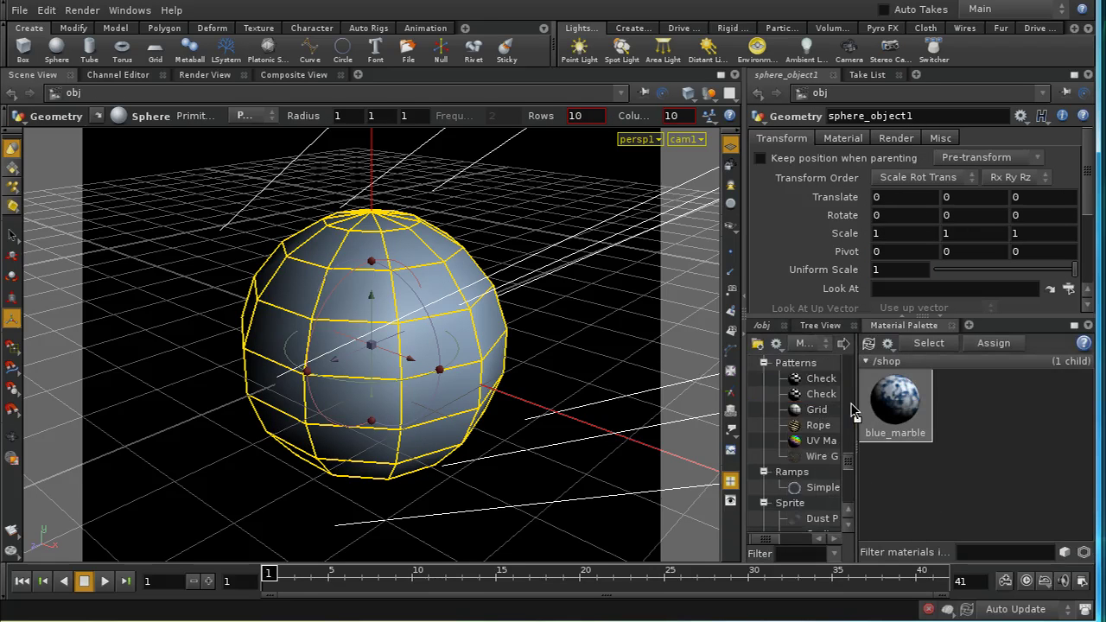
scroll(852, 413, up, 4)
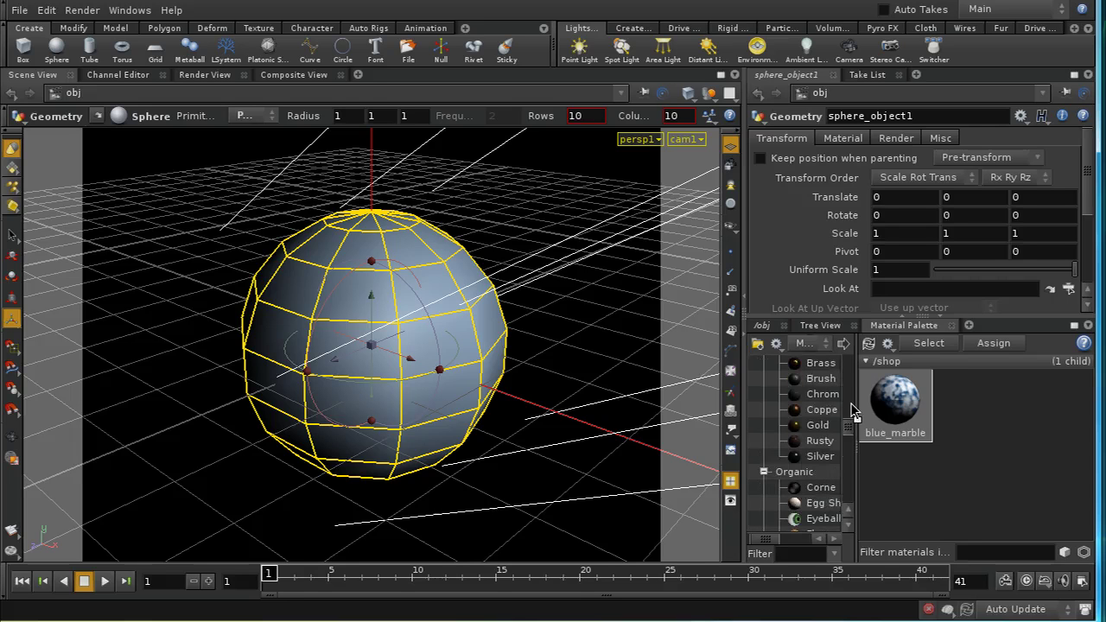
scroll(852, 413, up, 4)
scroll(852, 415, up, 8)
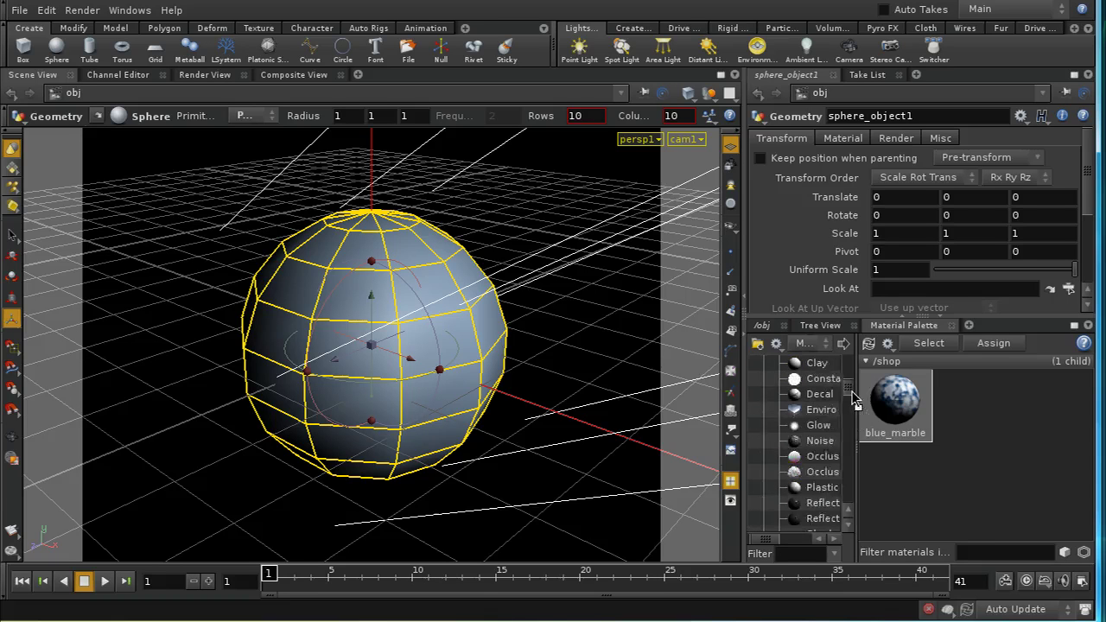
click(819, 426)
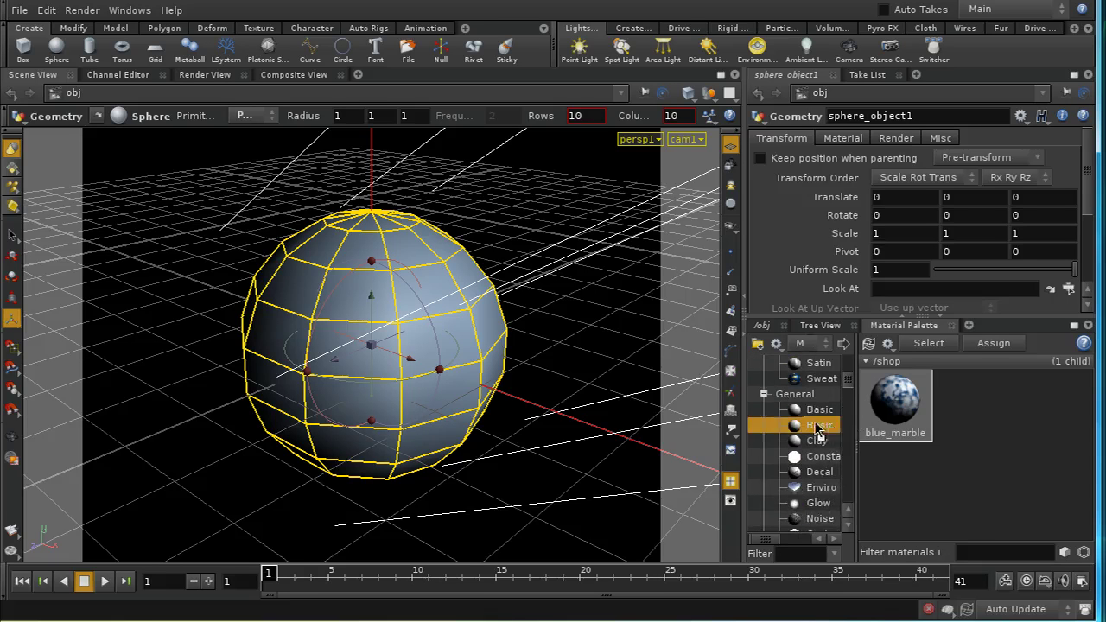
drag(933, 477, 935, 475)
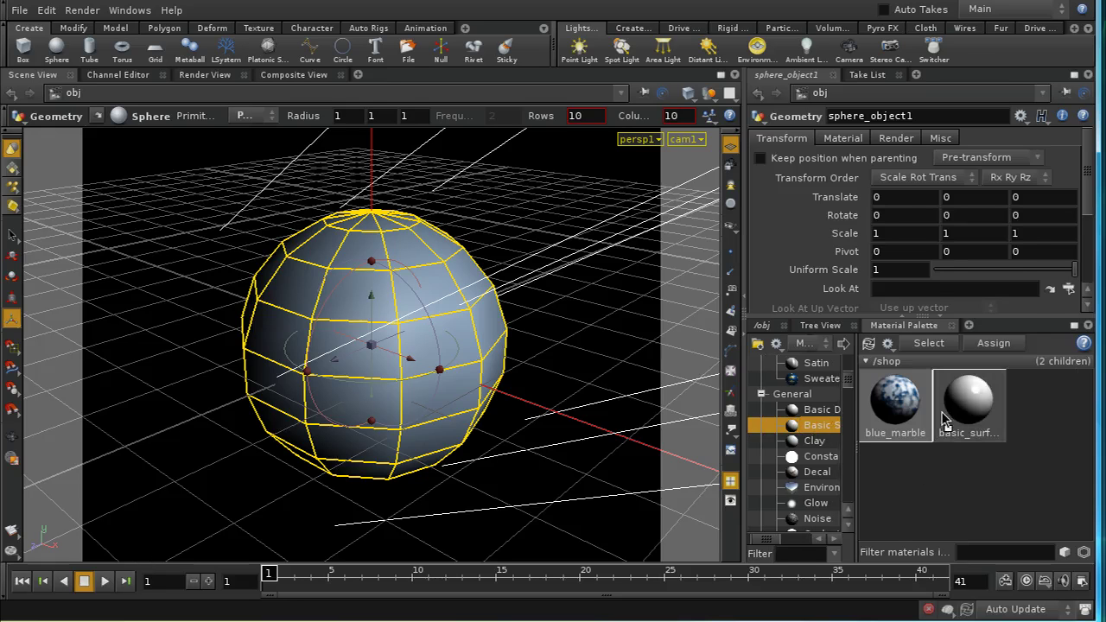
Step: Apply basic_surface to the sphere and scroll its parameters down to Color Map
click(950, 420)
drag(496, 304, 489, 308)
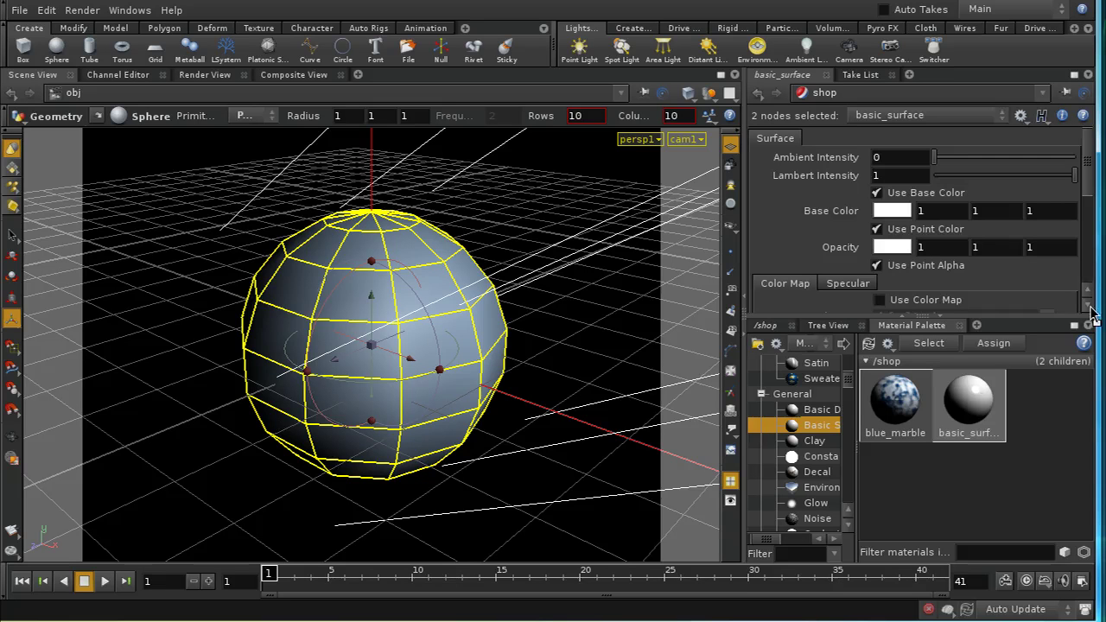
scroll(1092, 317, down, 5)
scroll(1092, 316, down, 1)
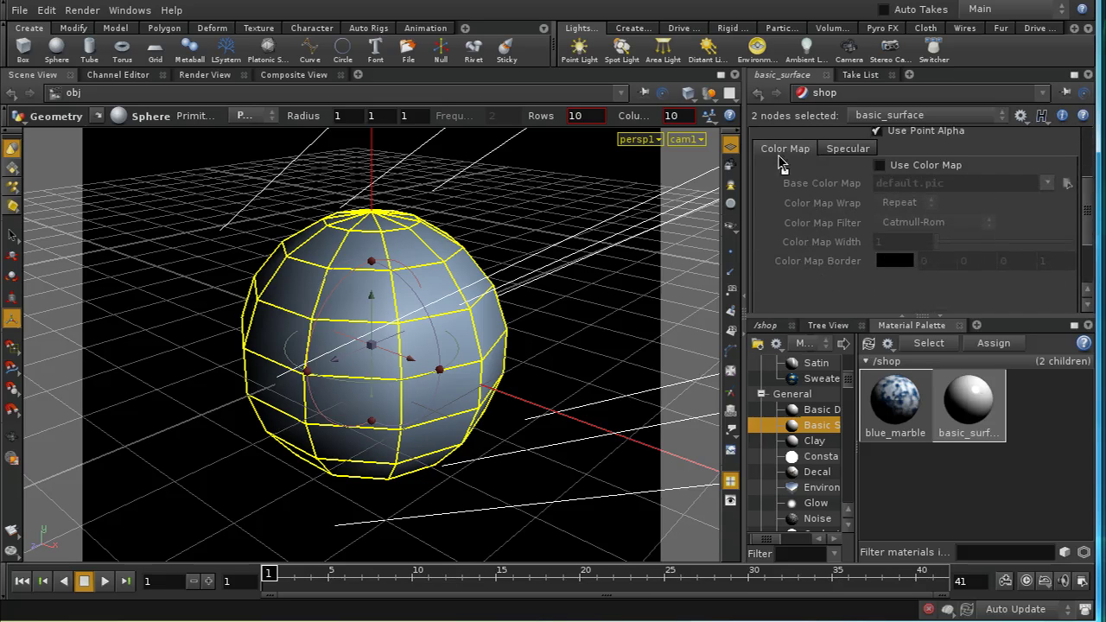
Step: Enable basic_surface's color map with $HFS/houdini/pic/Mandril.pic and assign it to the sphere
click(880, 165)
click(1068, 185)
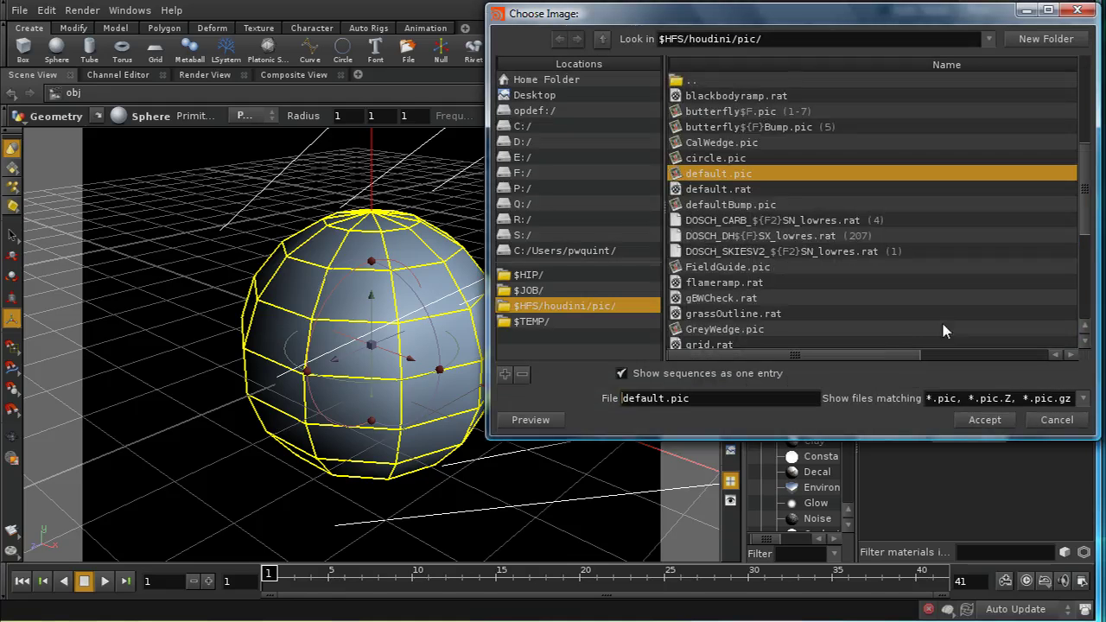
drag(1090, 219, 1089, 255)
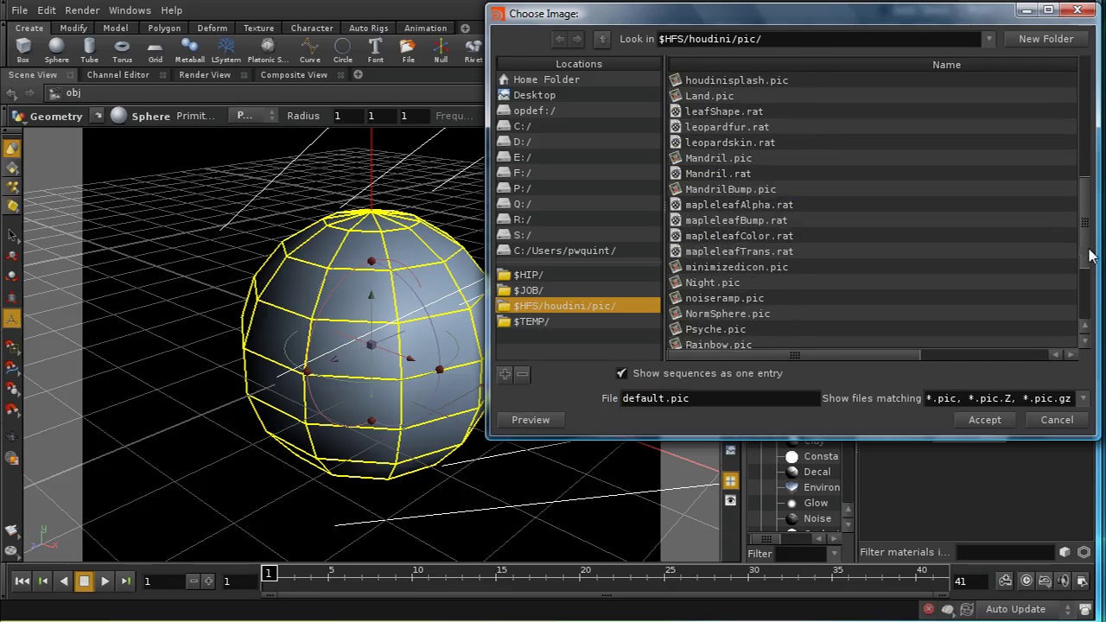
click(726, 159)
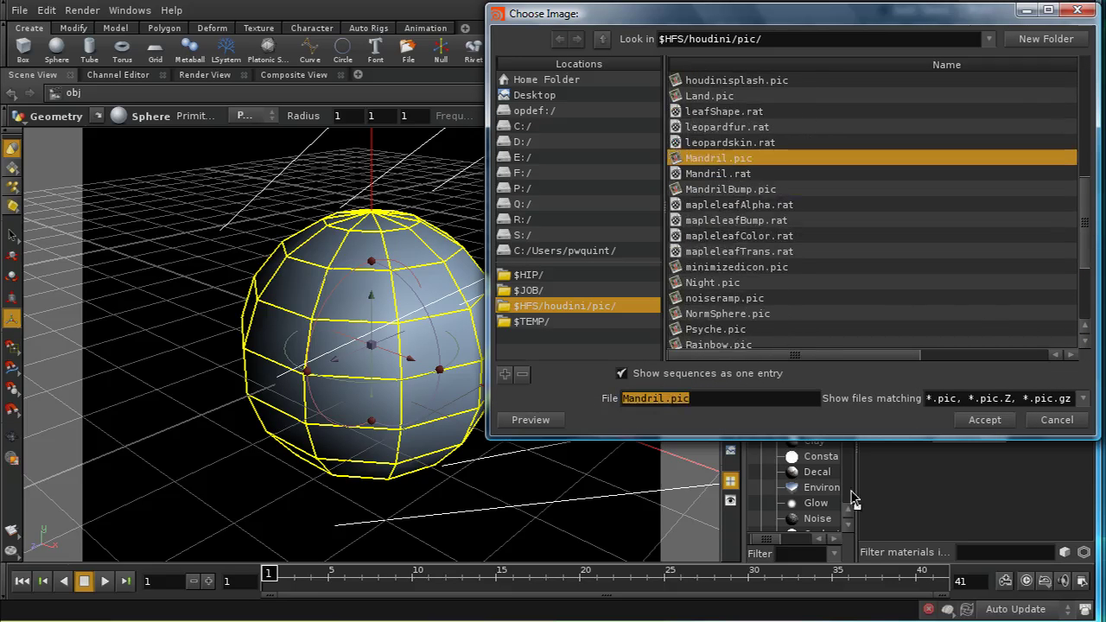
click(982, 420)
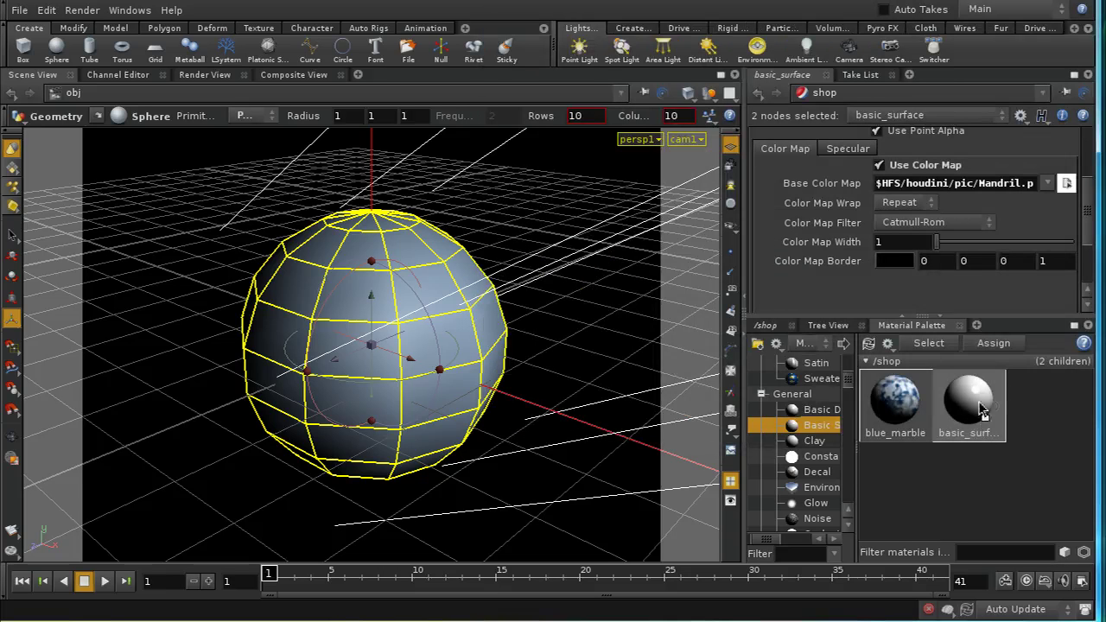
drag(444, 331, 411, 332)
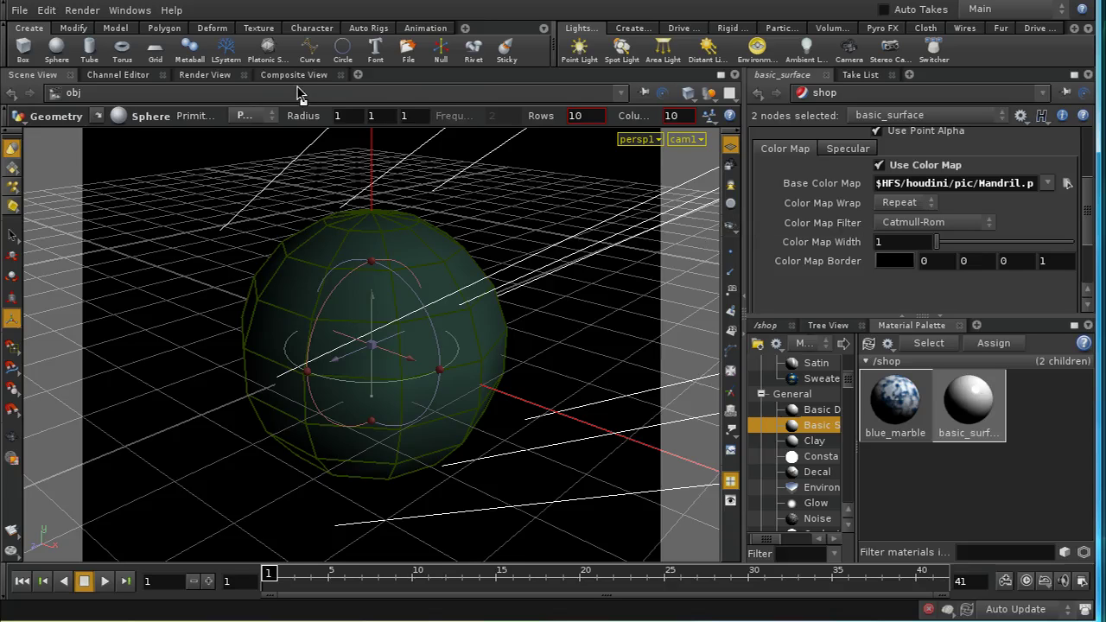
Step: Test-render the Mandril texture tiled on the sphere, then set the viewport to Flat Wire Shaded
click(207, 80)
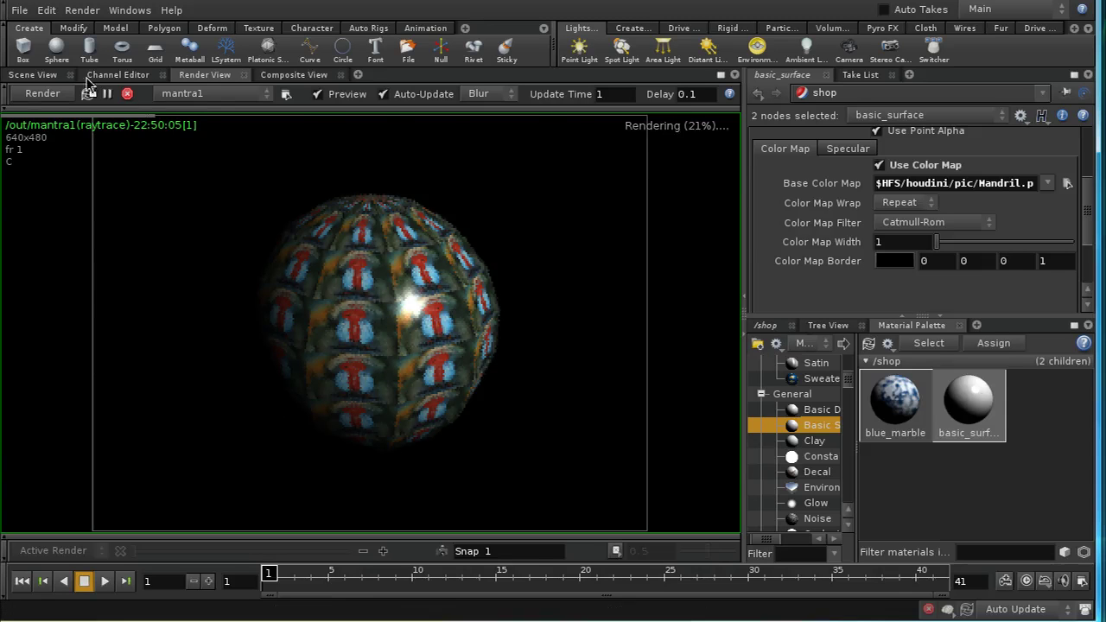
click(47, 75)
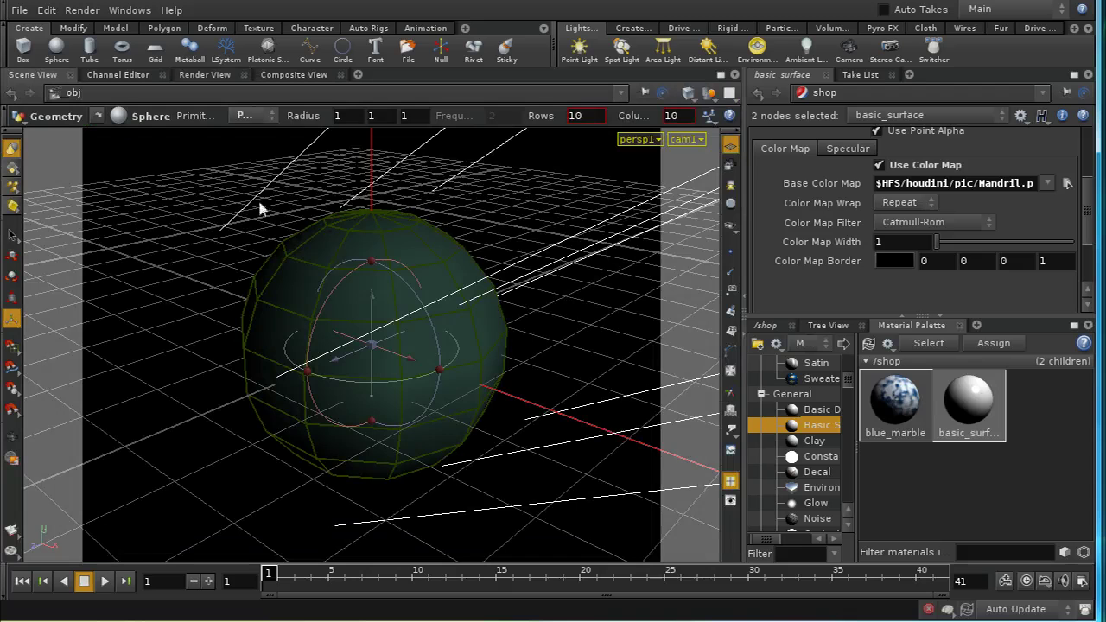
click(688, 92)
click(711, 208)
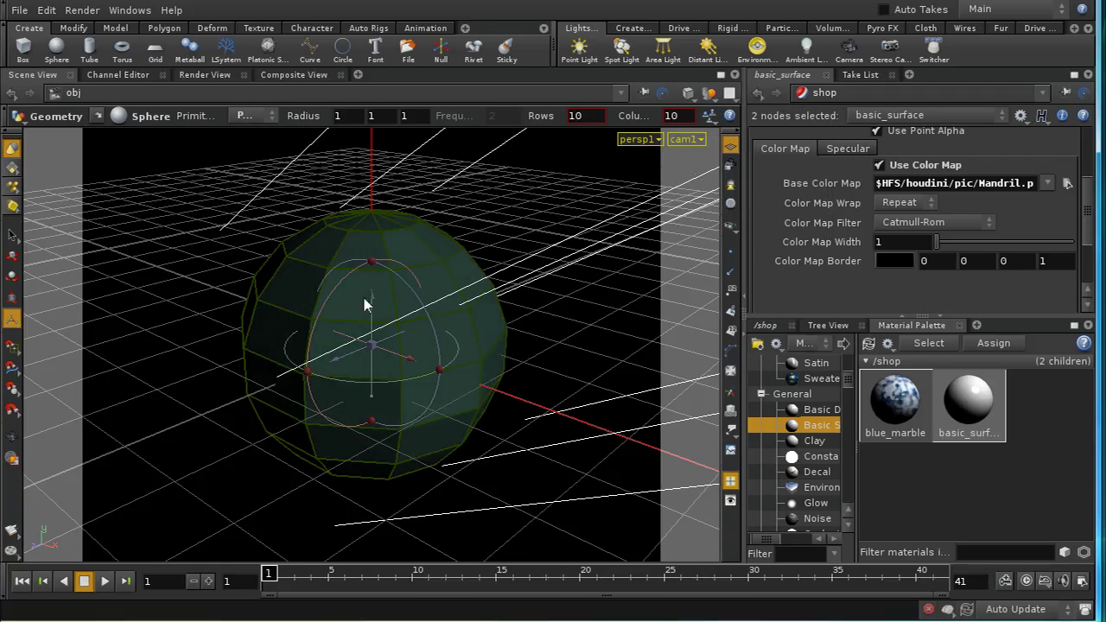
click(205, 76)
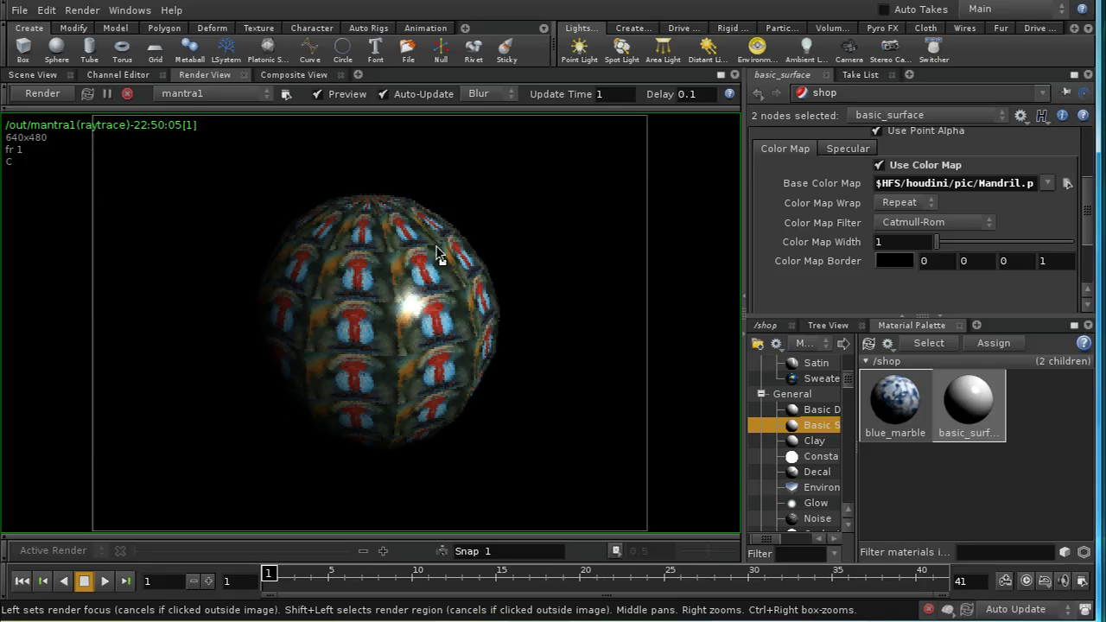
click(32, 75)
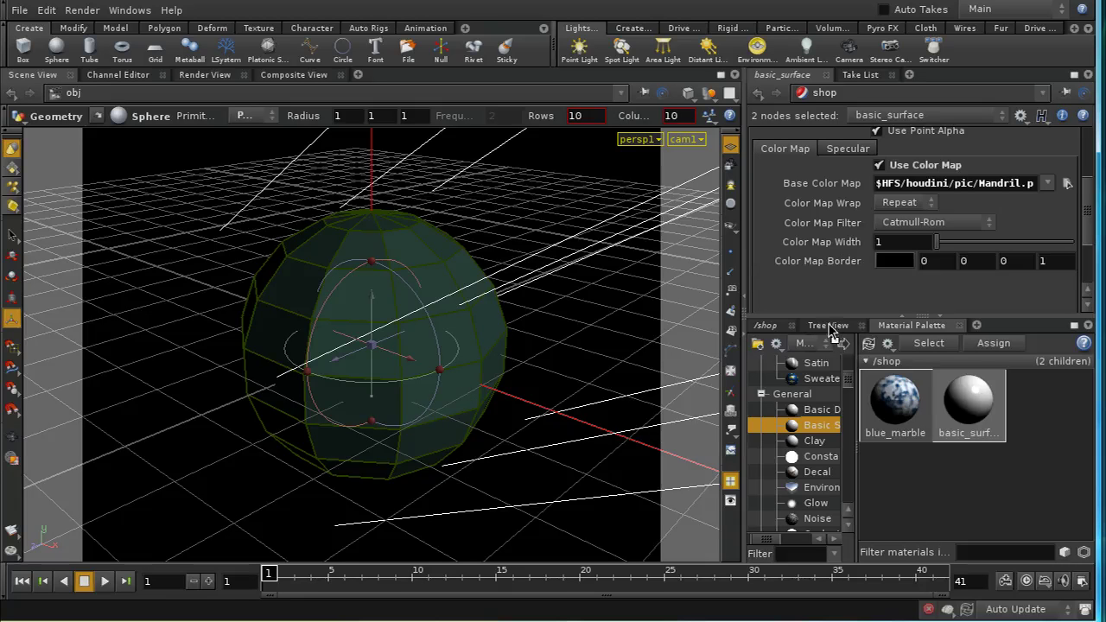
Step: Go from /obj into sphere_object1 and box-select all of sphere1's geometry
click(766, 325)
click(877, 346)
click(902, 399)
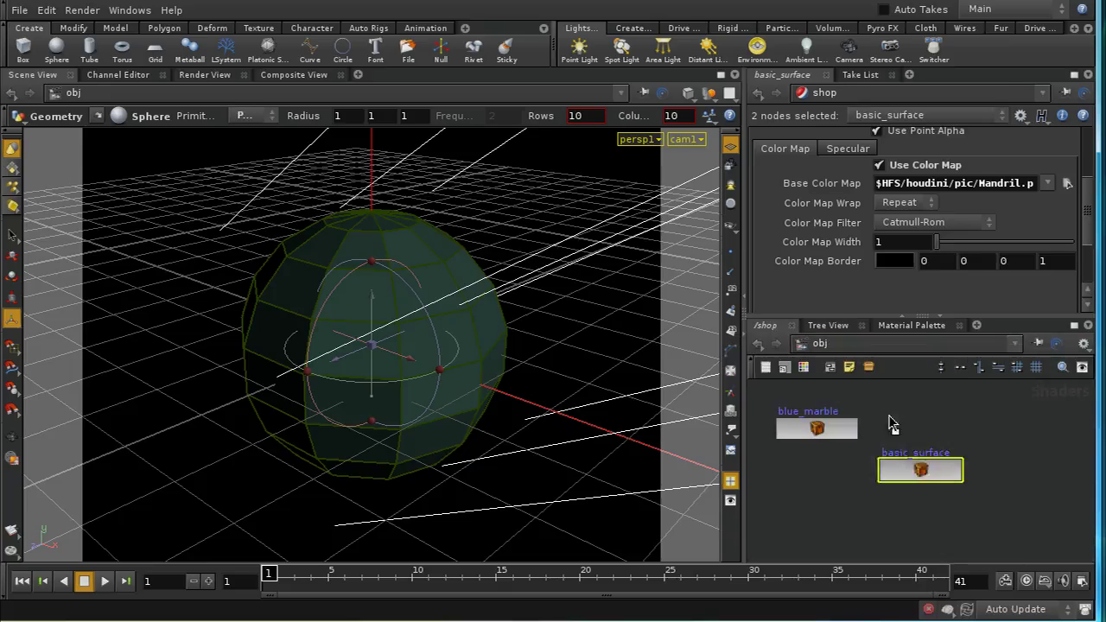
double_click(869, 454)
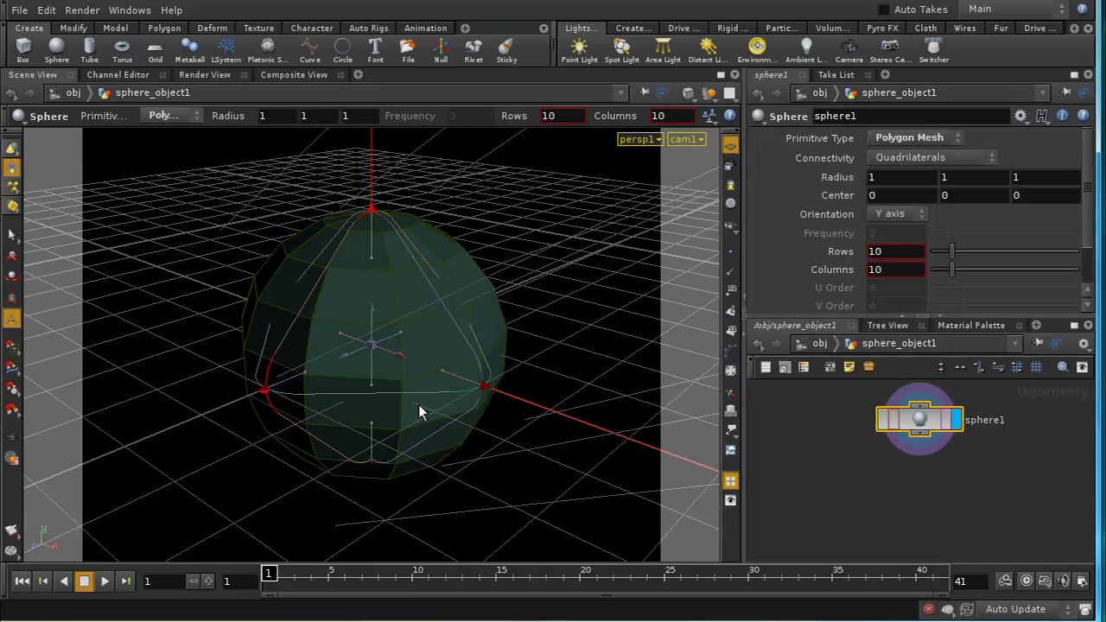
key(s)
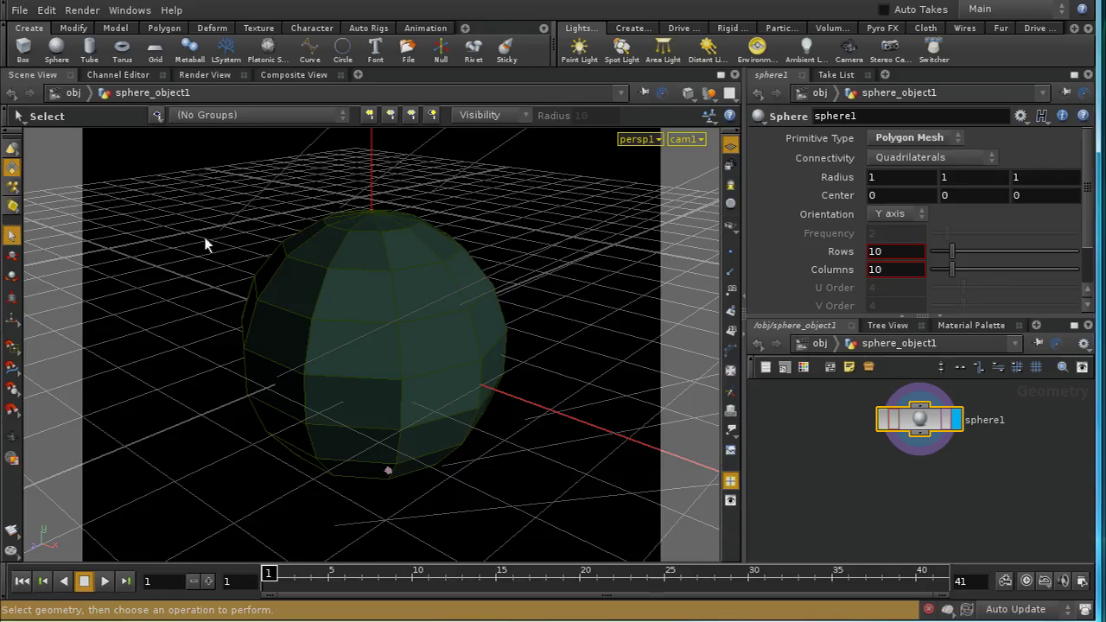
drag(469, 475, 540, 512)
drag(192, 180, 585, 493)
key(Tab)
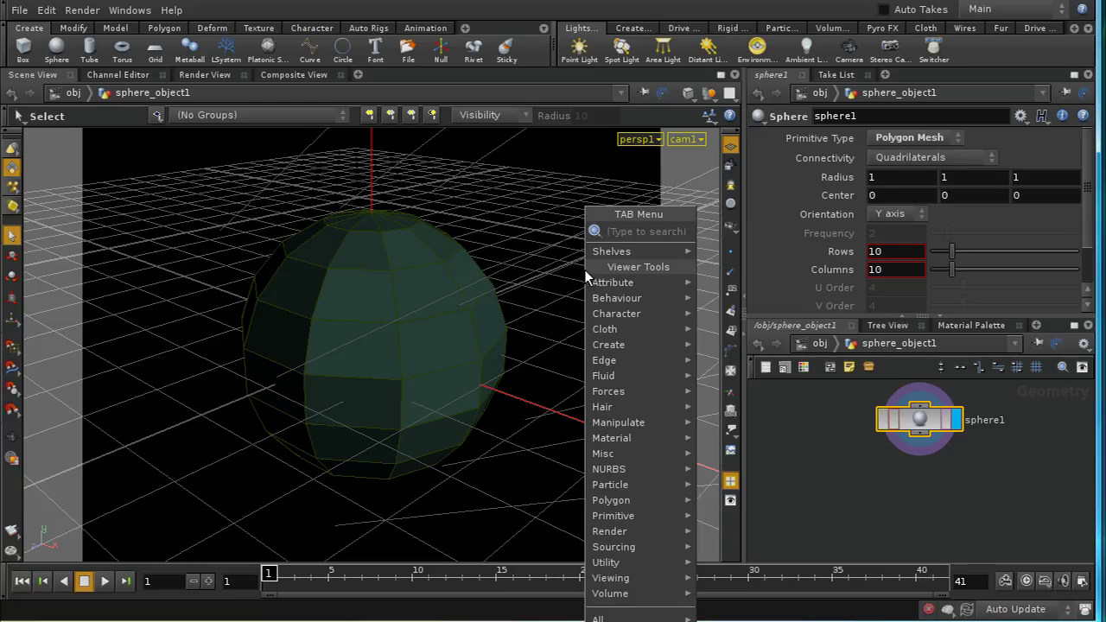
Step: Add a UVProject node after sphere1 and set its projection to Polar
text(uvp)
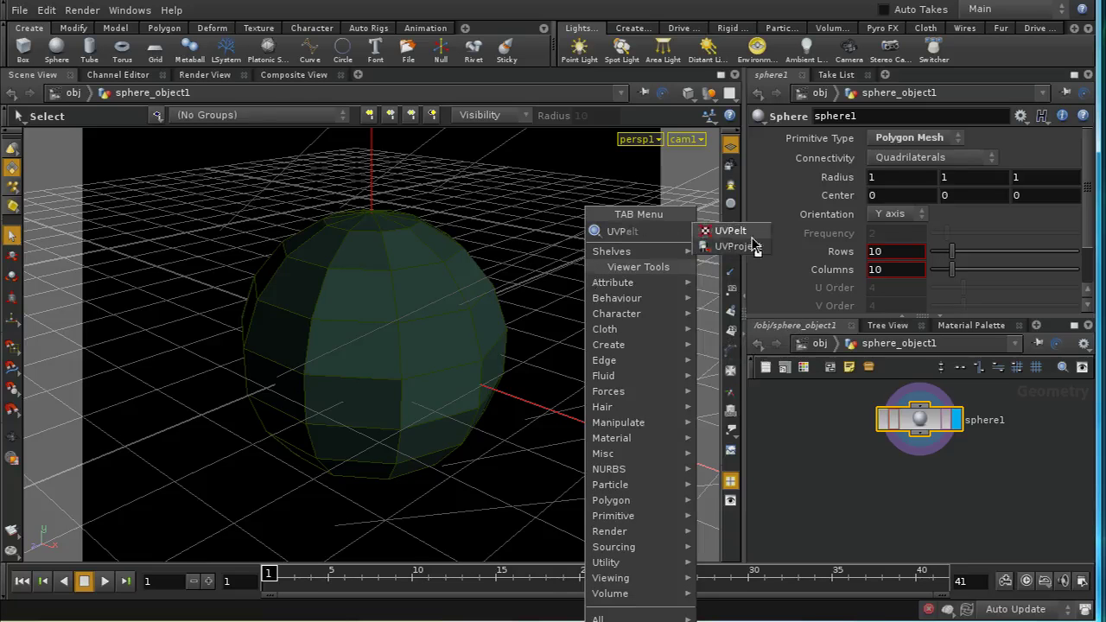
click(735, 248)
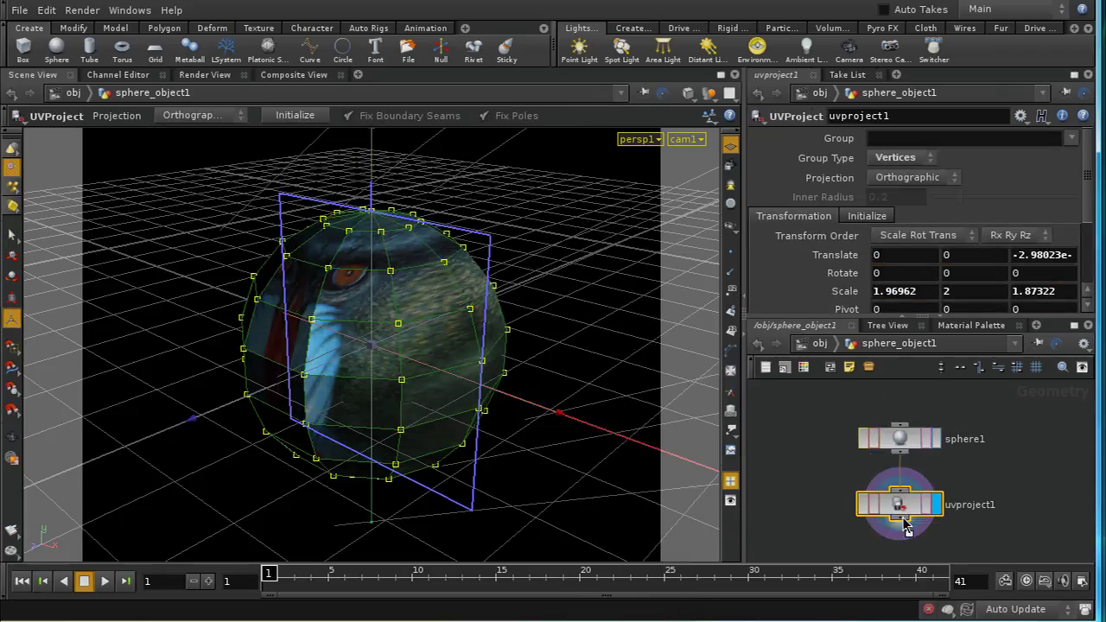
click(909, 177)
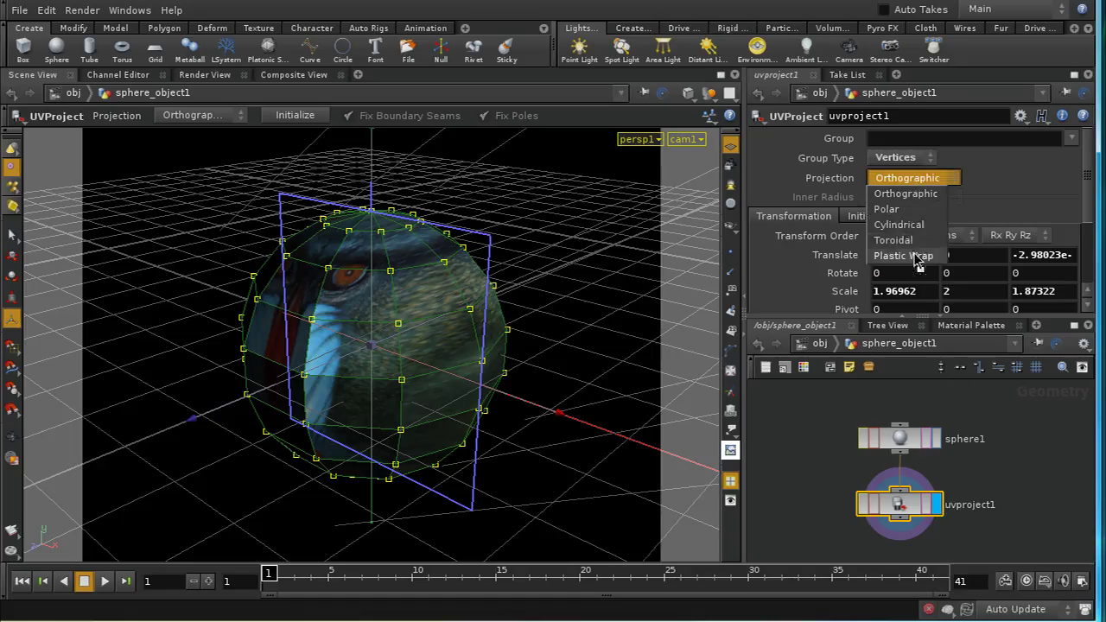
click(909, 211)
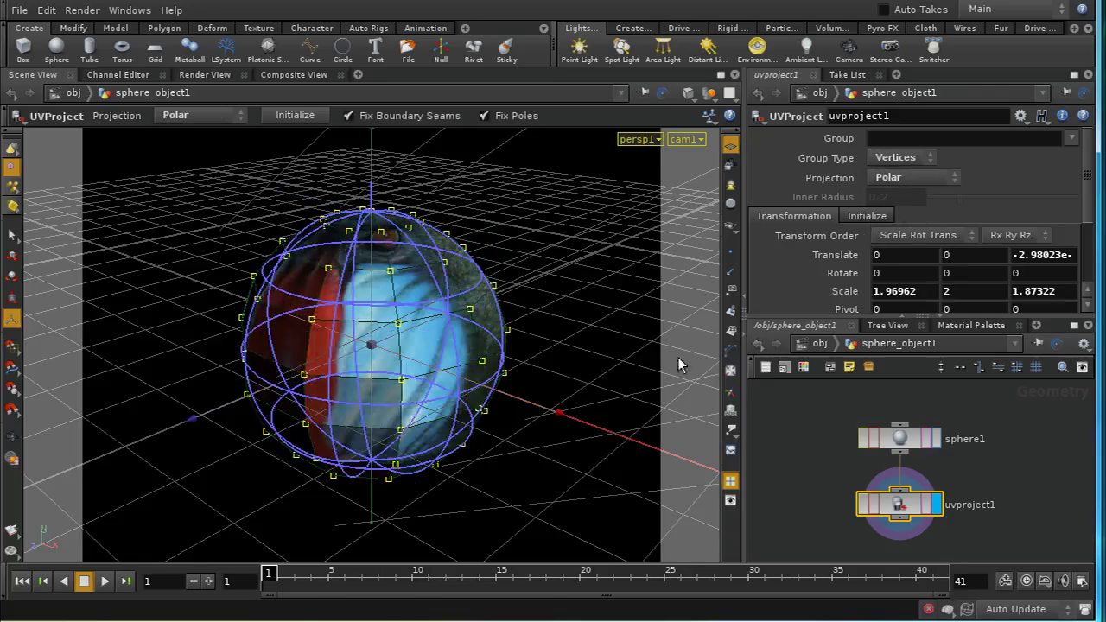
Step: Orbit around the textured sphere and display uvproject1's spherical guide handle
key(space)
drag(552, 344, 383, 309)
drag(444, 390, 393, 290)
drag(403, 351, 434, 380)
key(Return)
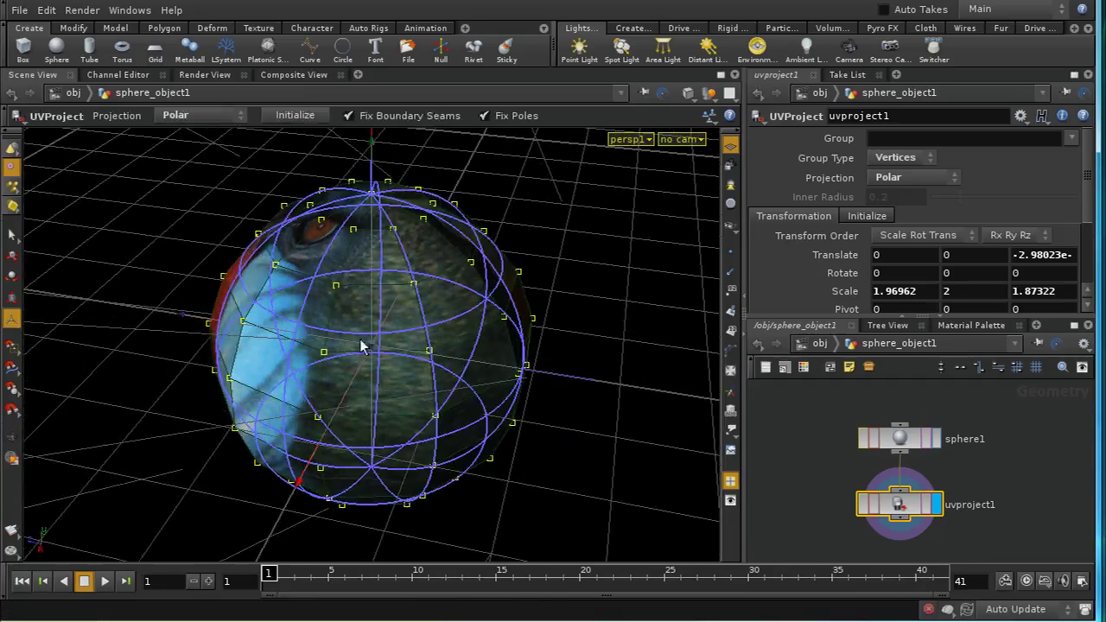
key(Escape)
drag(434, 293, 404, 254)
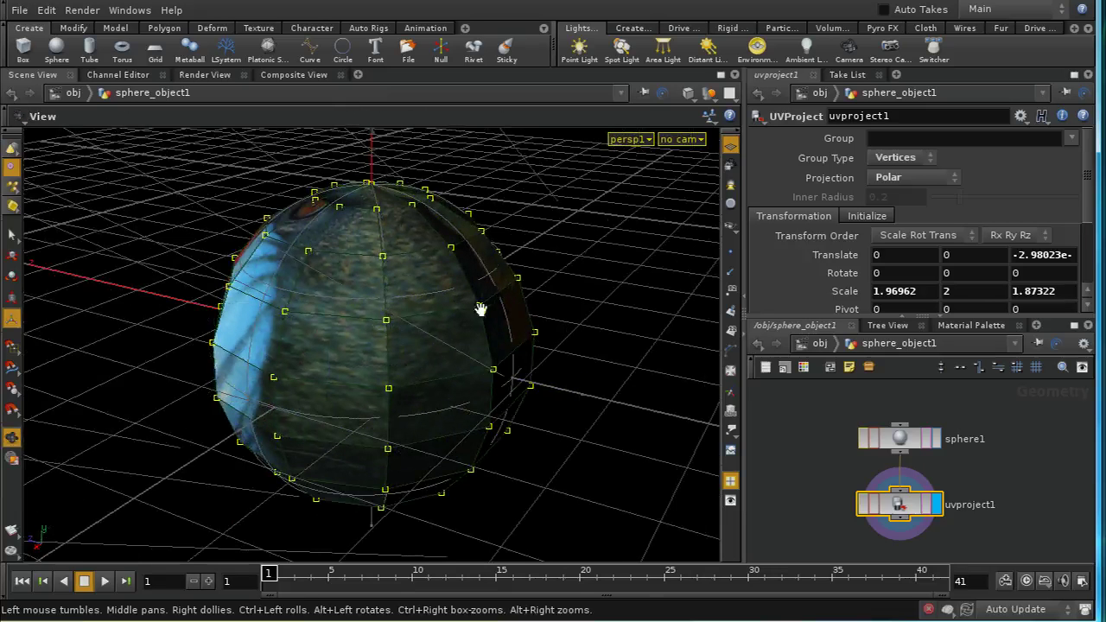
drag(371, 452, 425, 472)
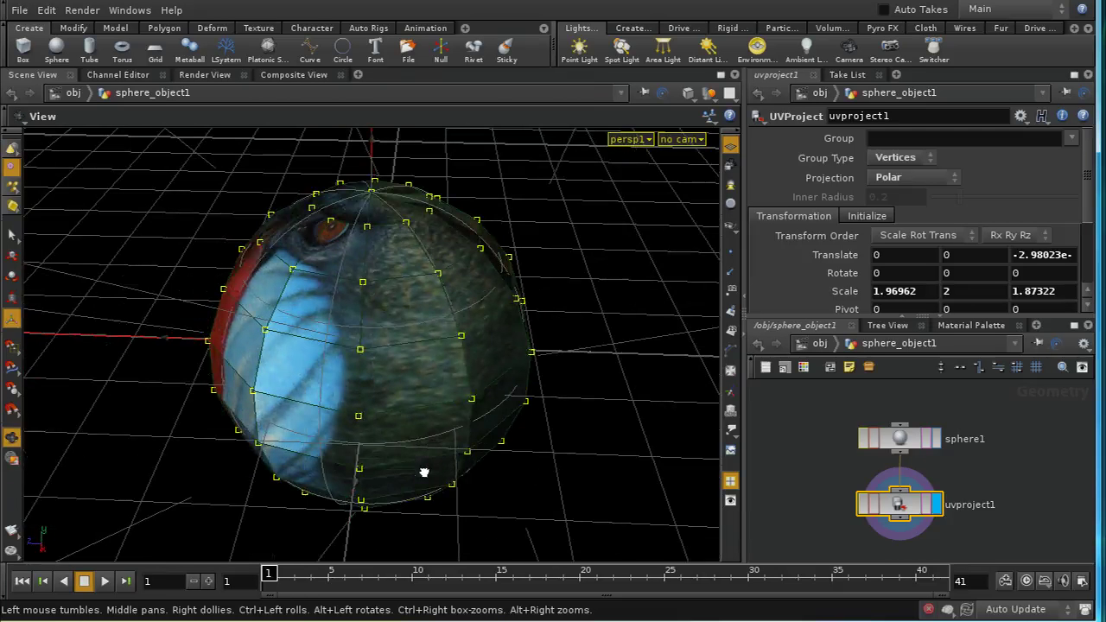
key(Return)
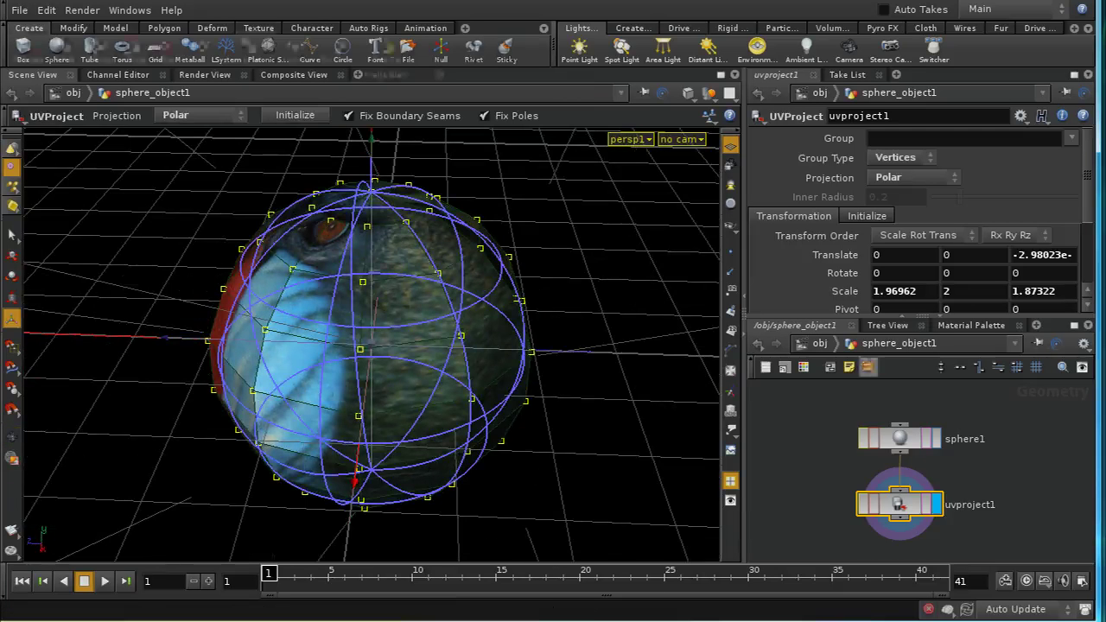
click(259, 28)
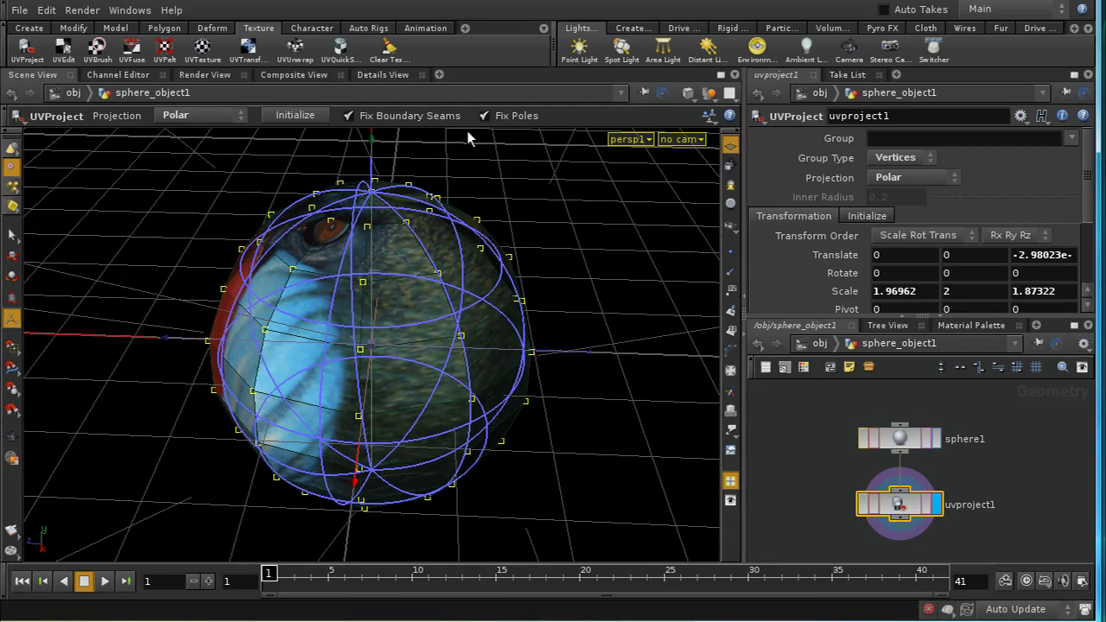
Step: List the sphere's vertex attributes in the Details View spreadsheet to inspect its UV values
click(383, 76)
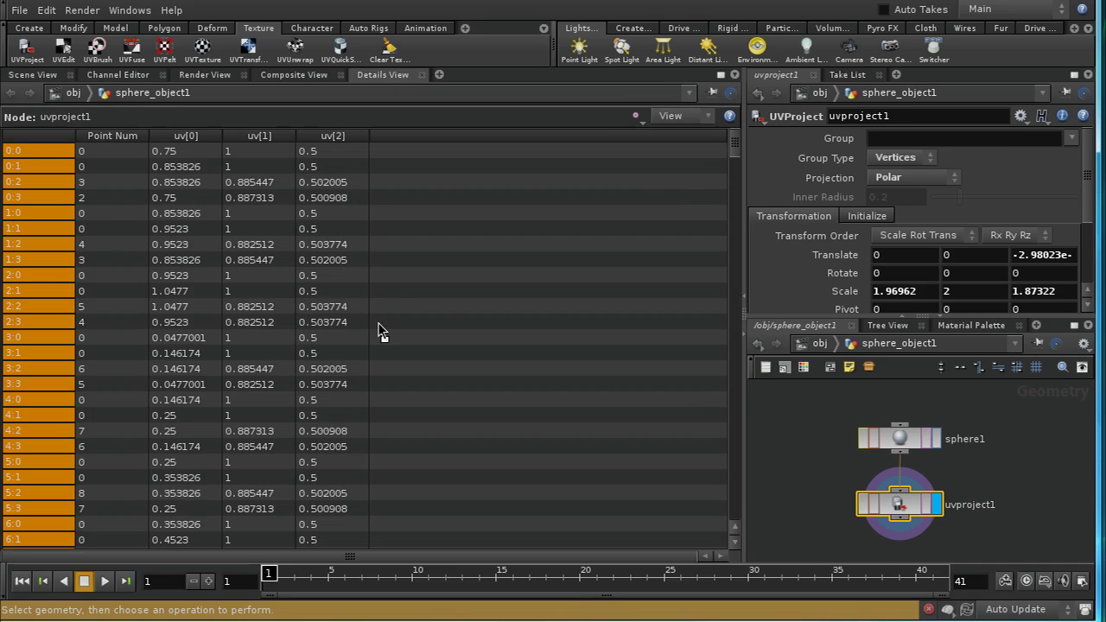
click(634, 121)
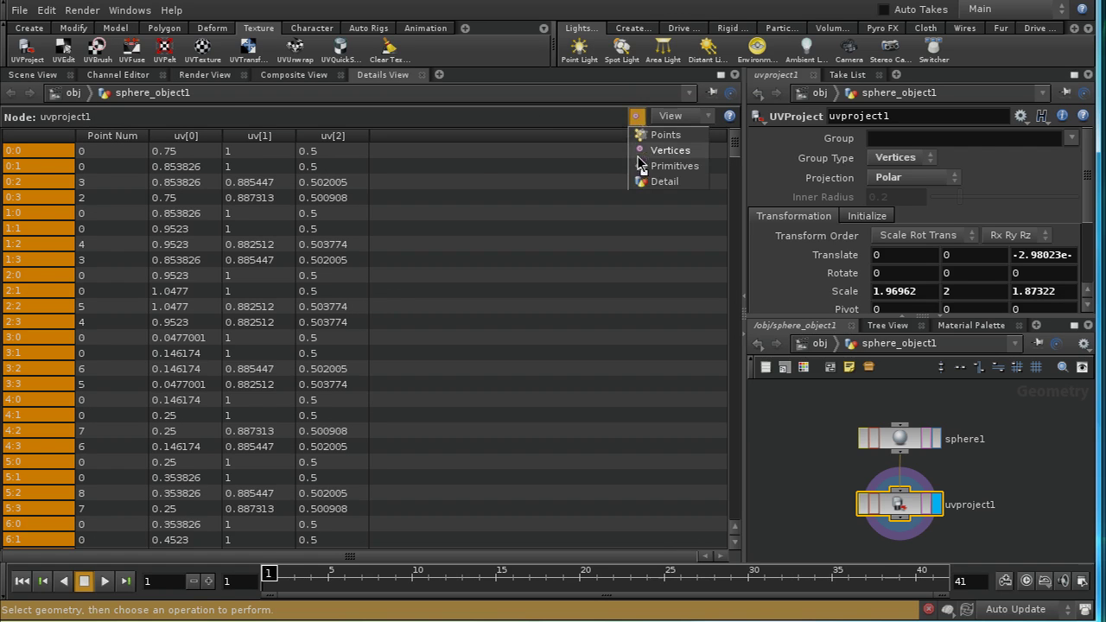
click(663, 152)
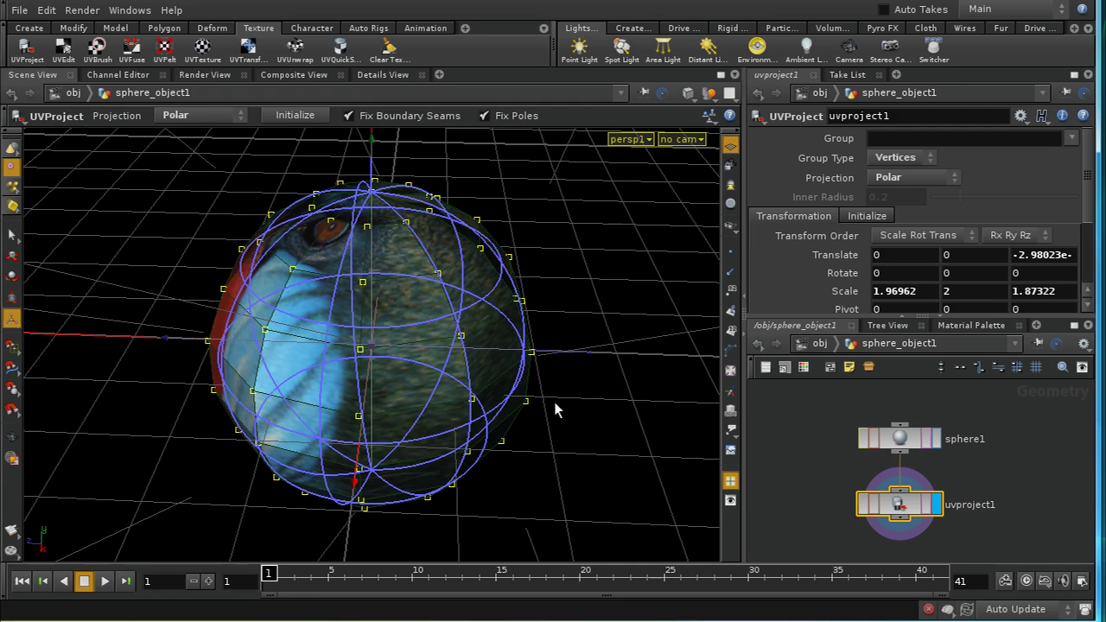
Step: Draw the sphere as a wireframe and label its vertices with UV coordinates
click(688, 93)
click(717, 143)
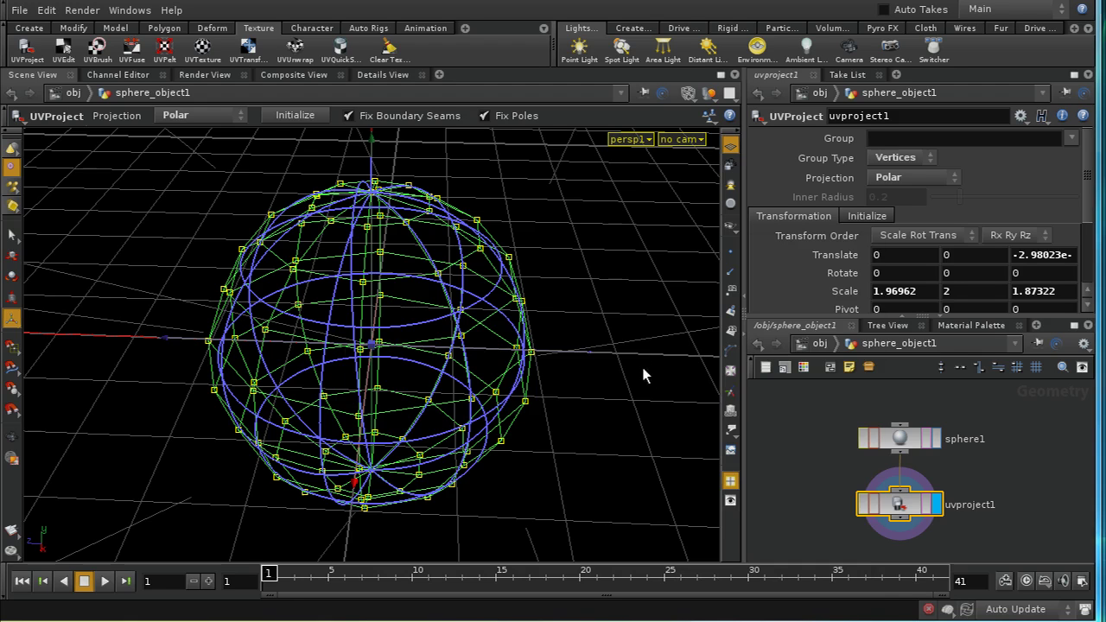
key(d)
drag(561, 250, 456, 182)
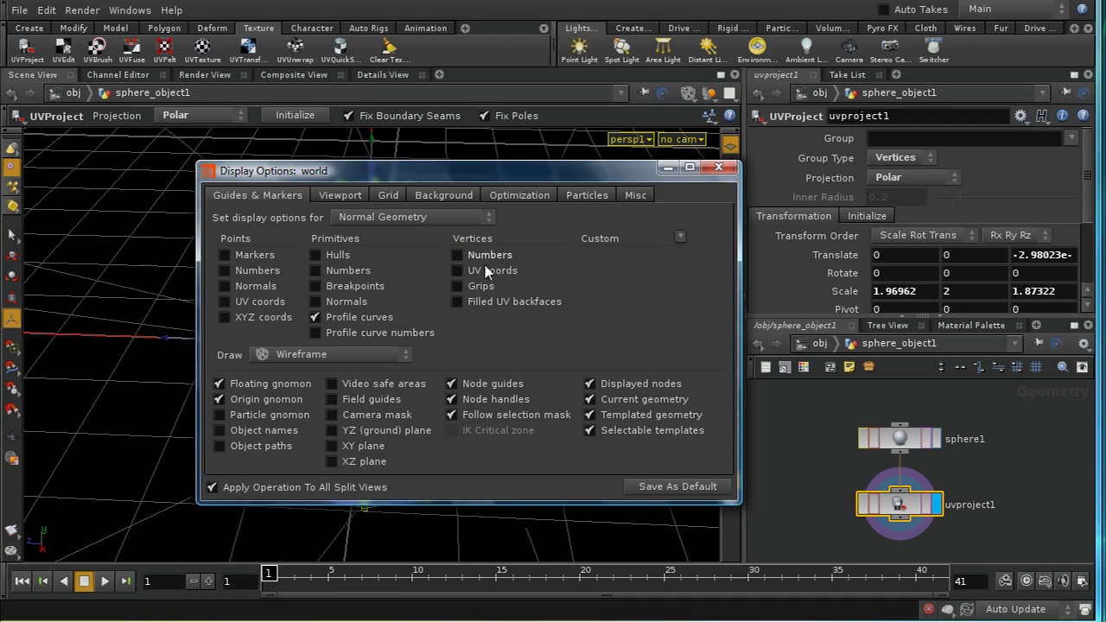
click(456, 272)
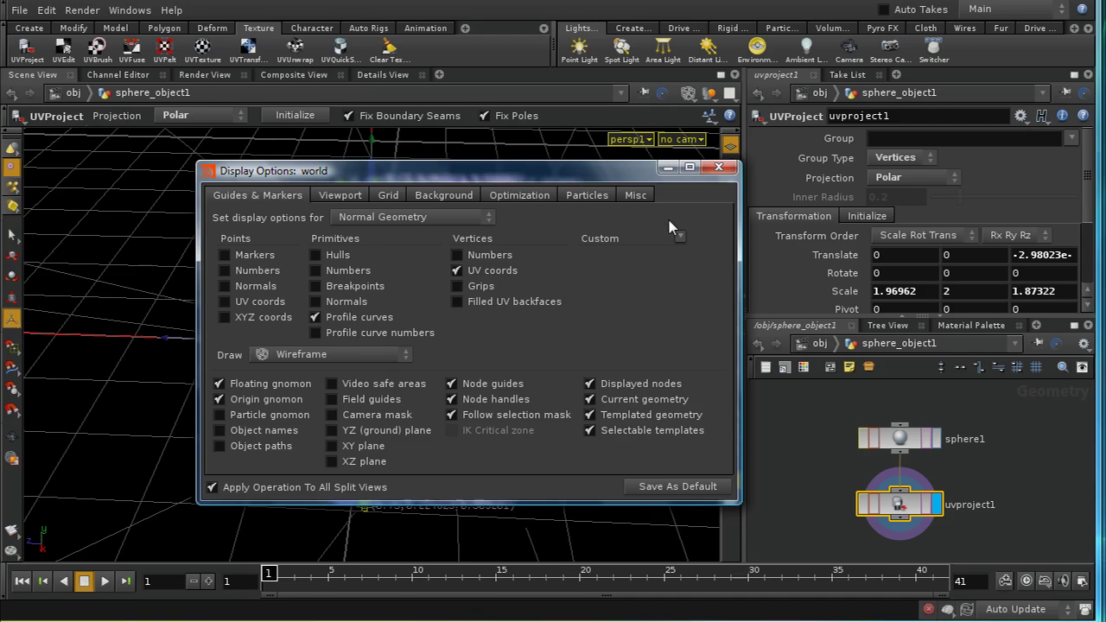
click(717, 169)
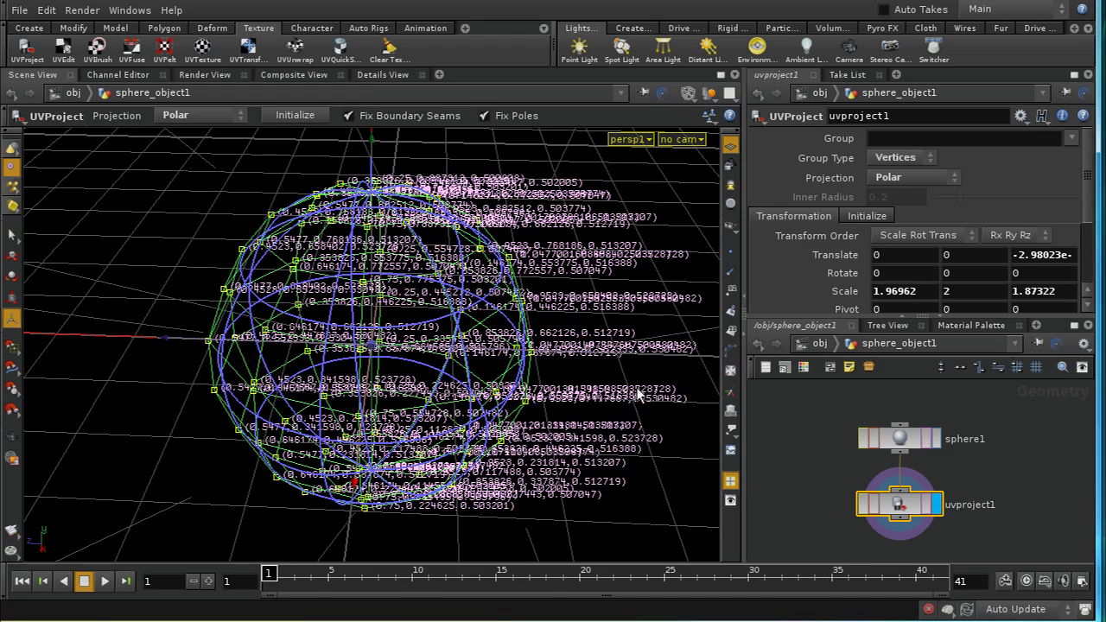
Step: Zoom in and pull back to inspect the labelled vertex UVs, then reopen display options
key(Escape)
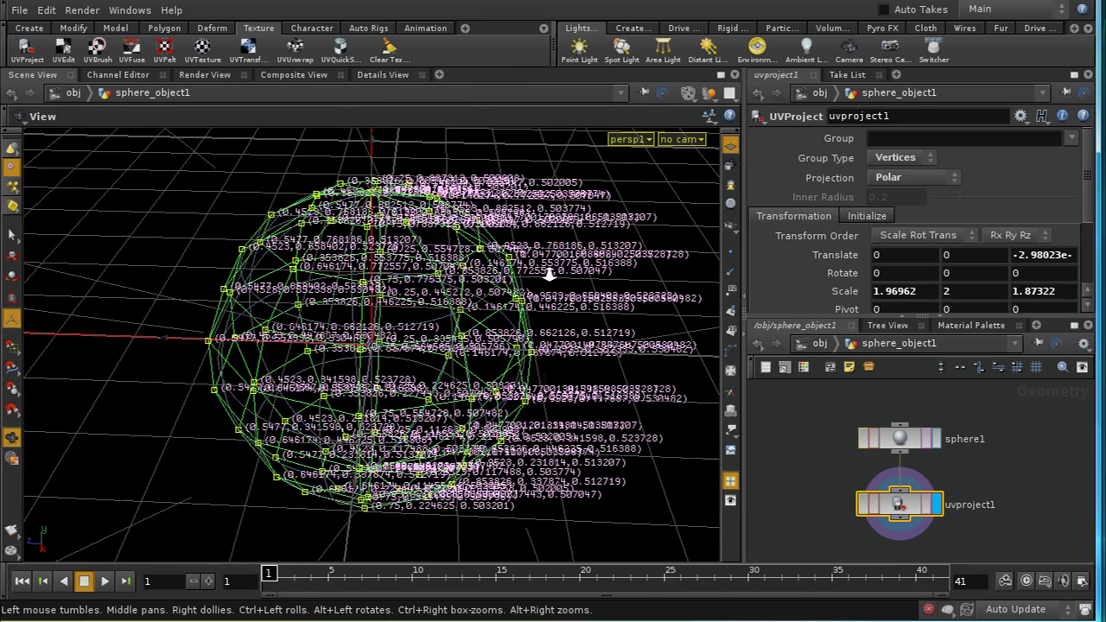
scroll(549, 371, up, 10)
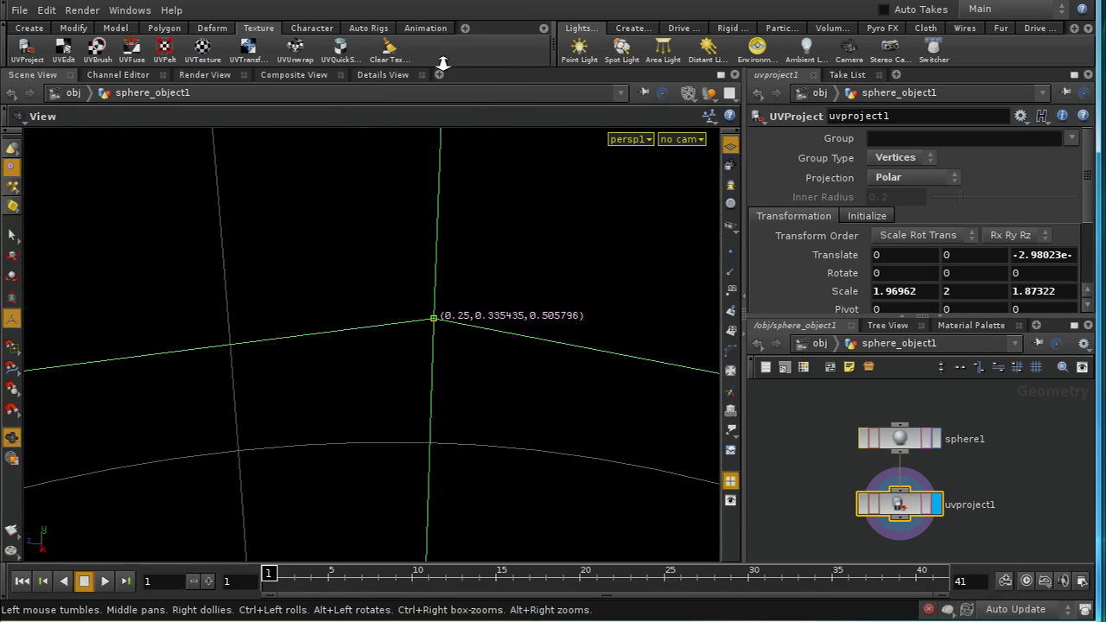
scroll(487, 343, up, 3)
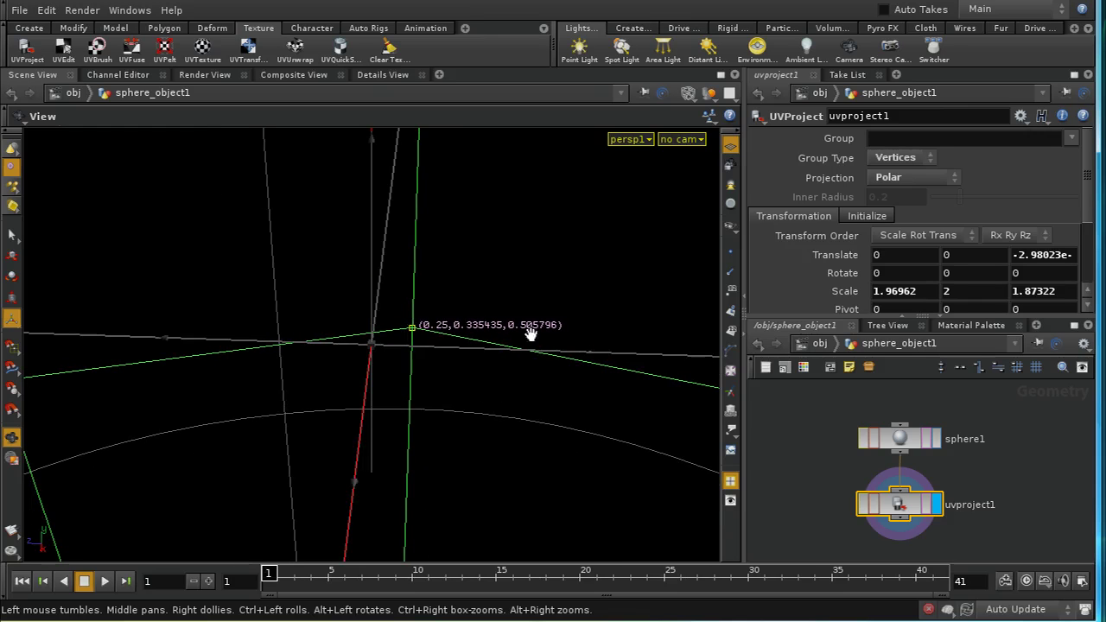
key(Return)
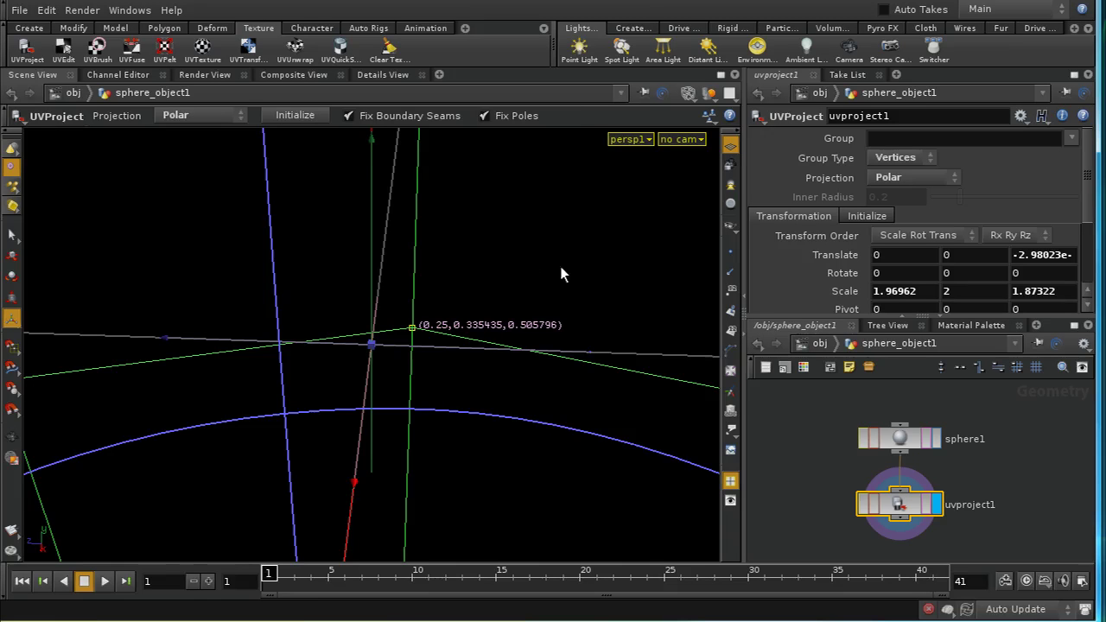
key(Escape)
right_drag(549, 221, 514, 335)
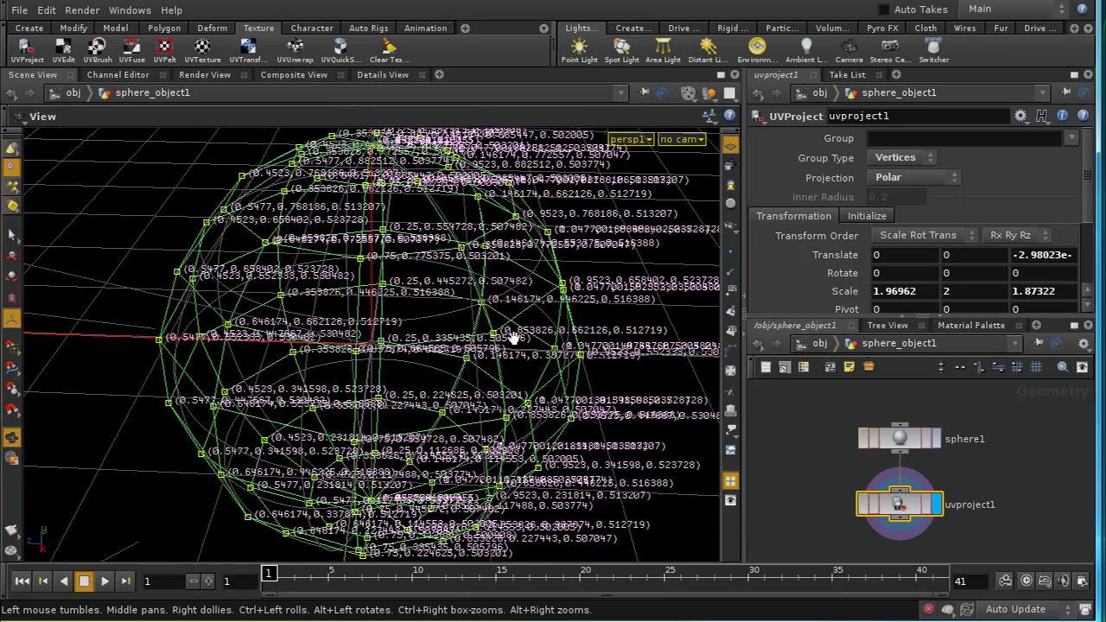
key(Return)
key(d)
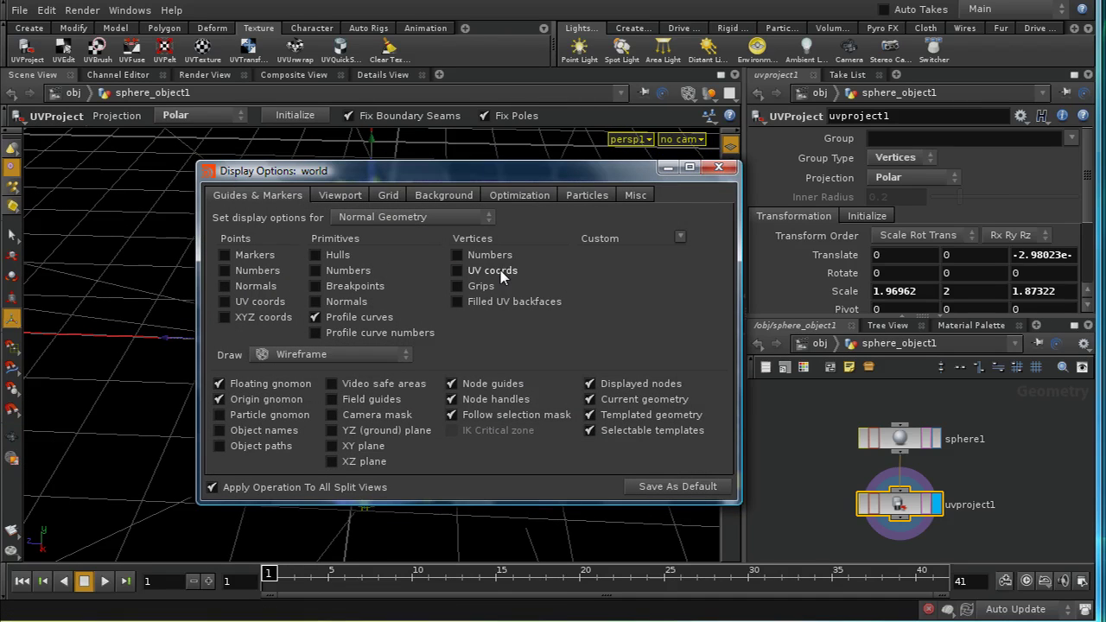
Step: Close the display options and keep the group type set to Vertices
click(671, 167)
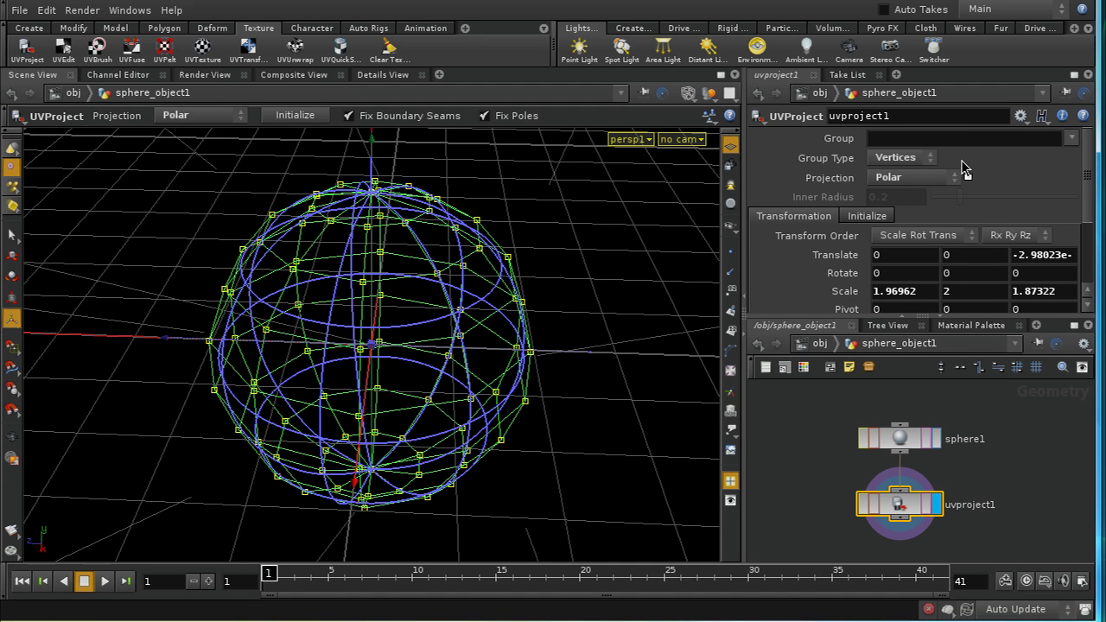
click(931, 158)
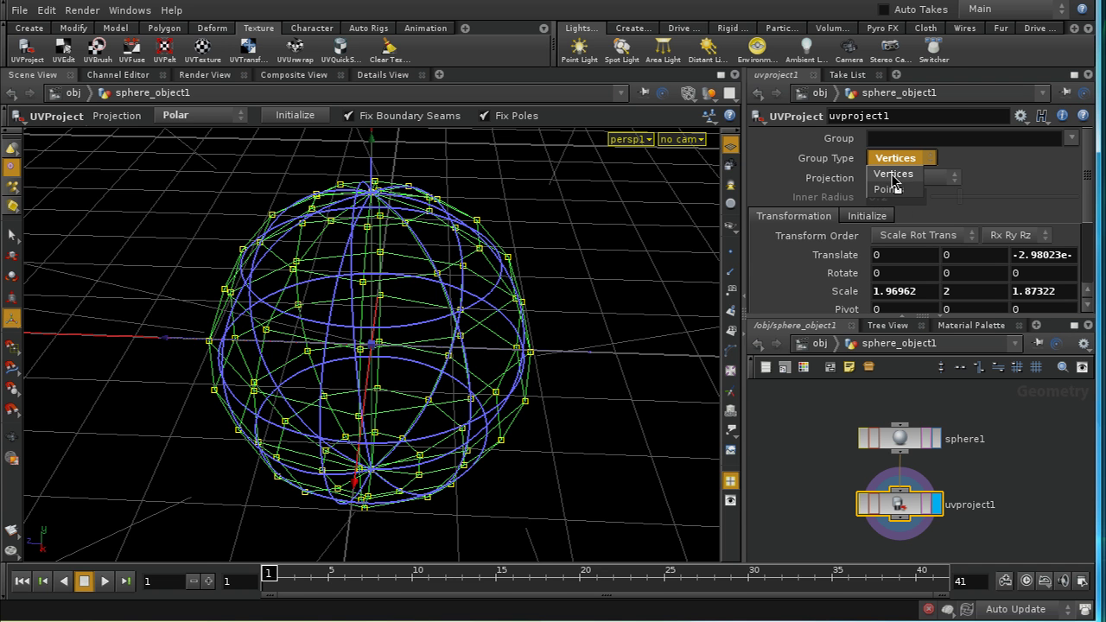
click(932, 163)
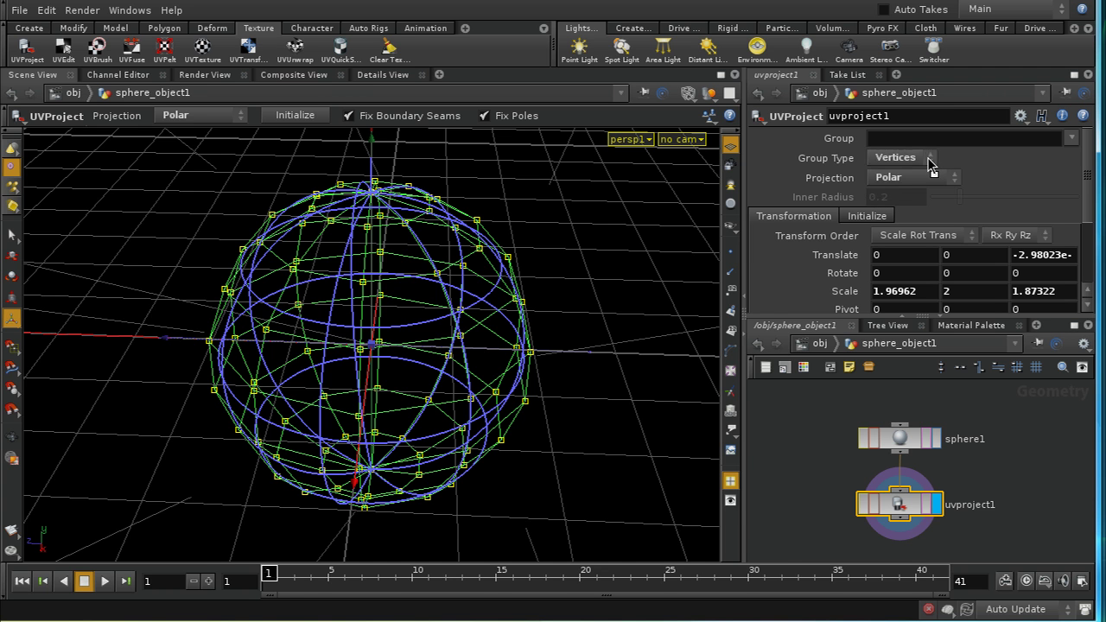
click(931, 162)
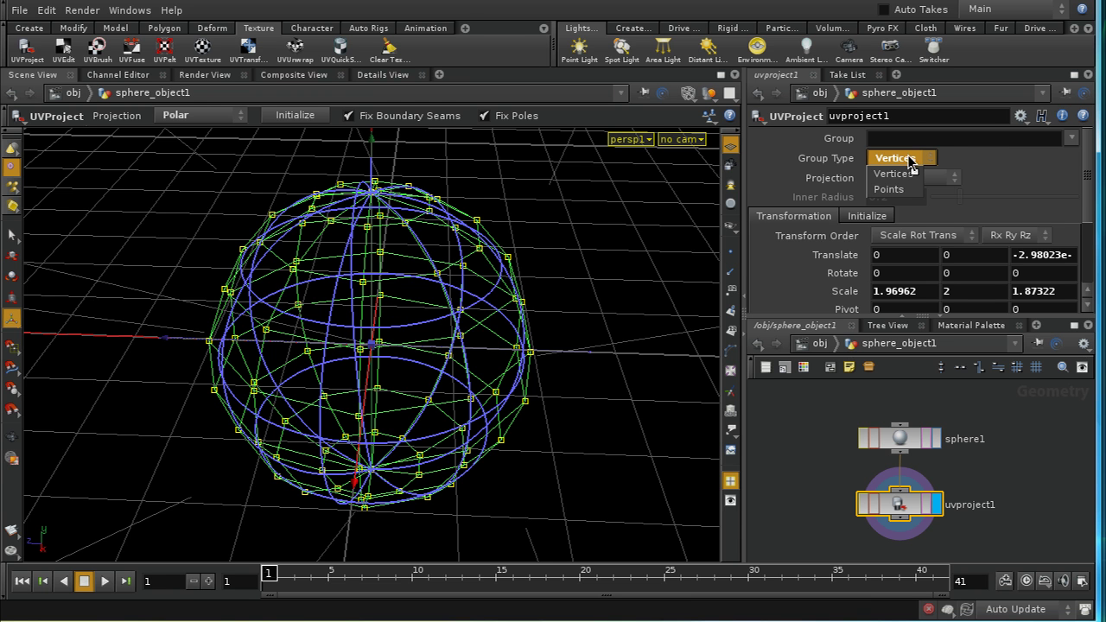
click(912, 162)
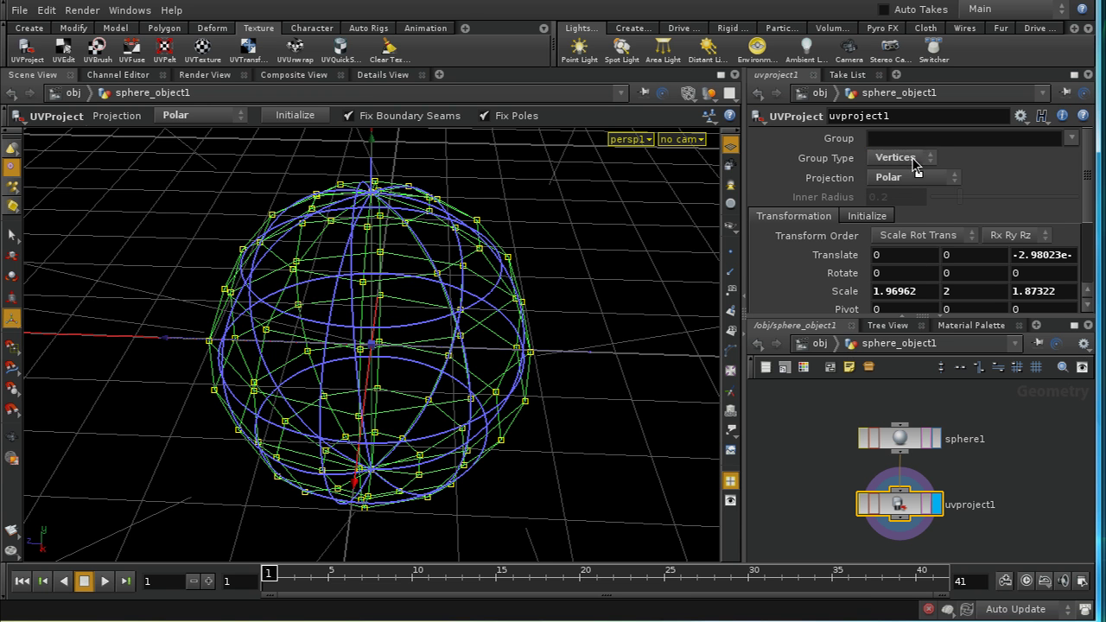
click(930, 165)
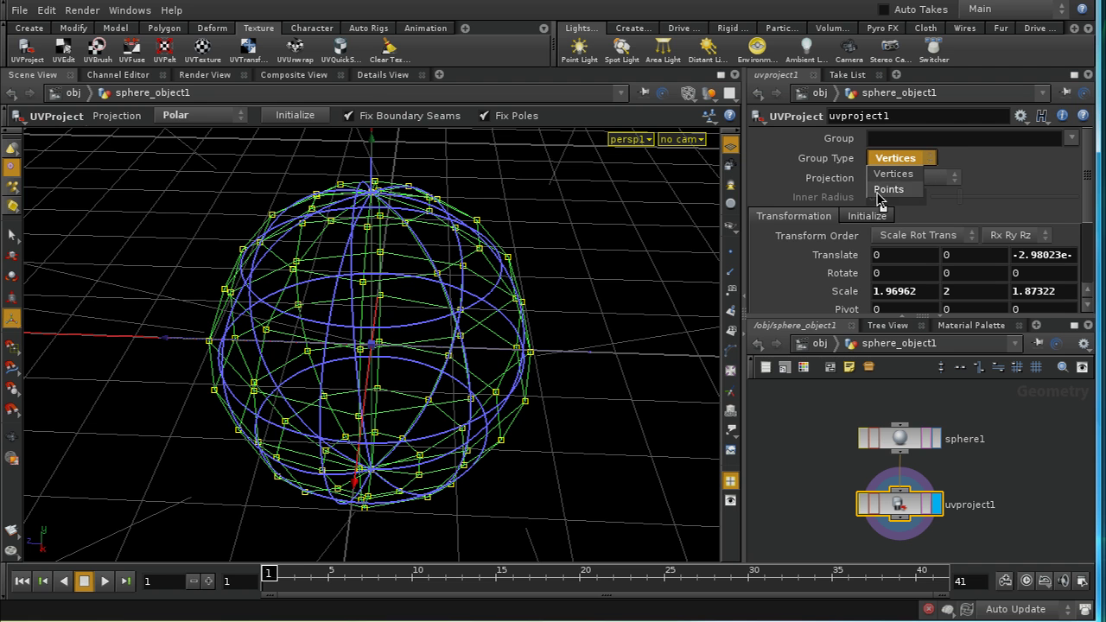
click(940, 160)
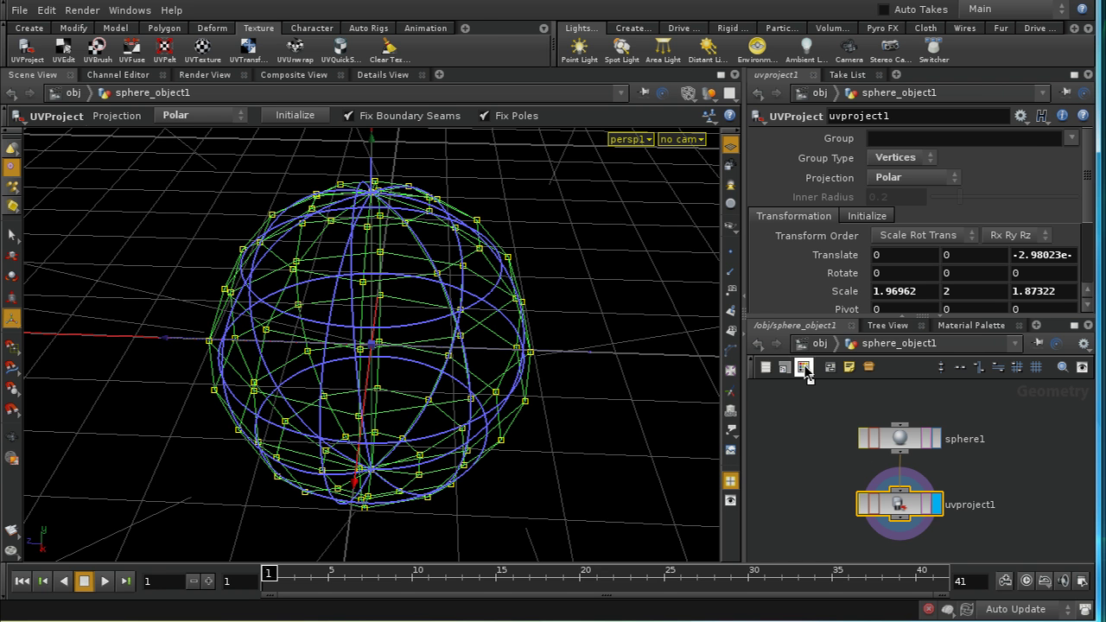
Step: Go up to the object level and delete sphere_object1
click(817, 343)
drag(793, 423, 893, 517)
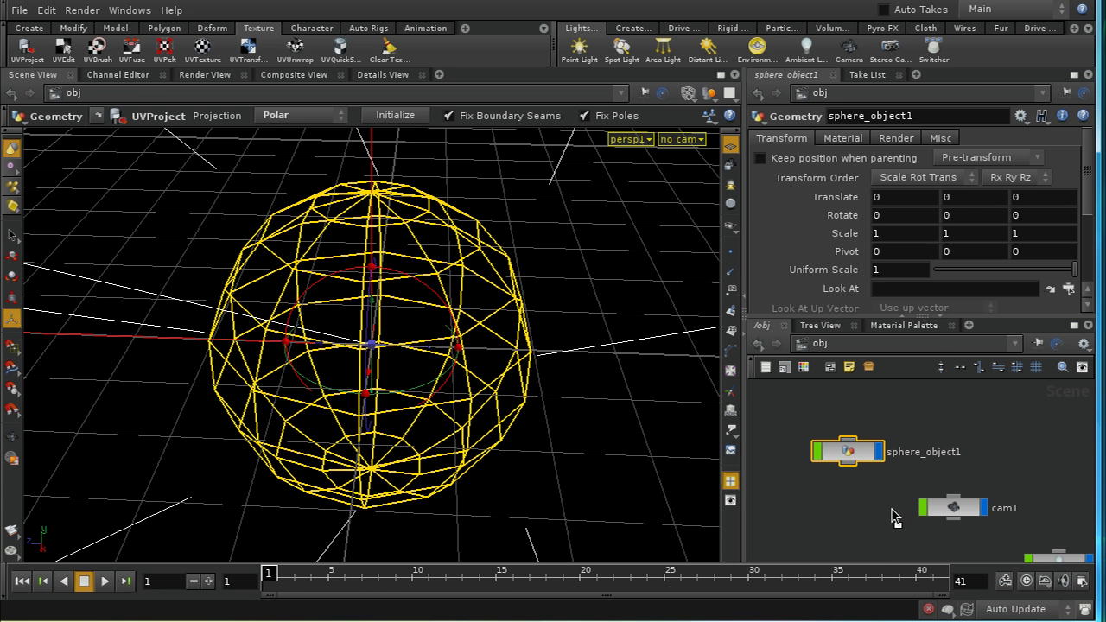
key(Delete)
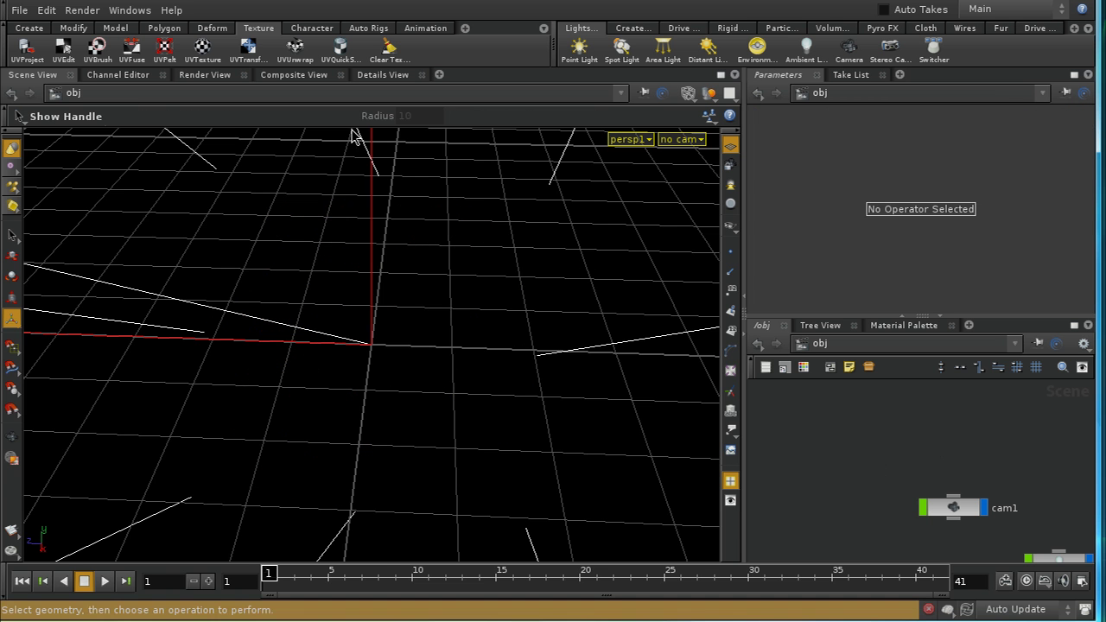
Step: Create a tube near the grid origin and go inside to its tube1 node
drag(383, 286, 360, 195)
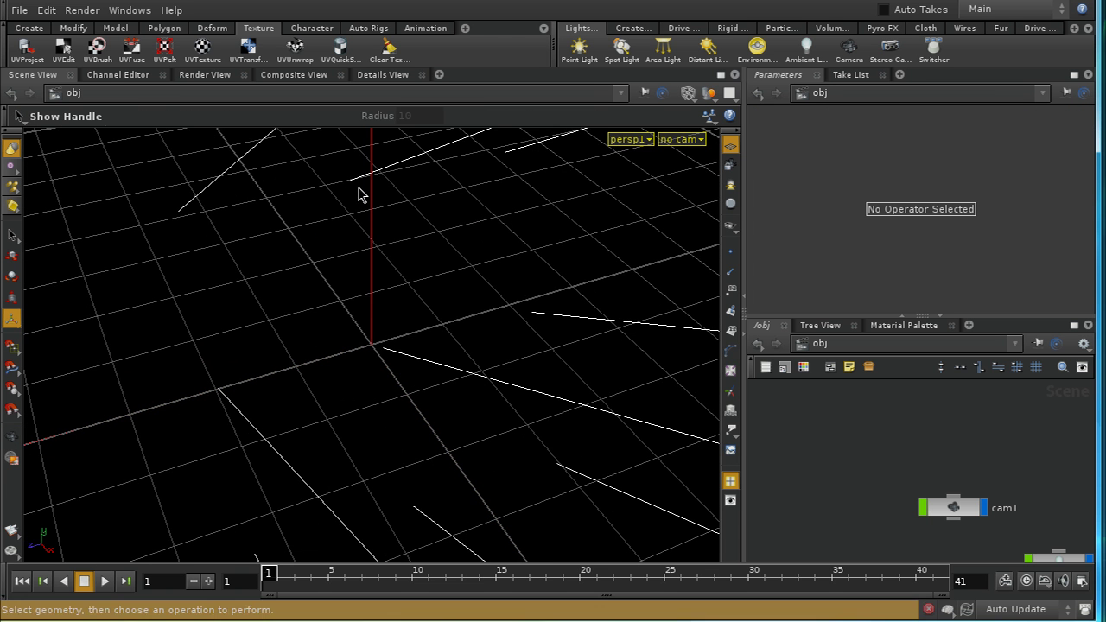
click(28, 28)
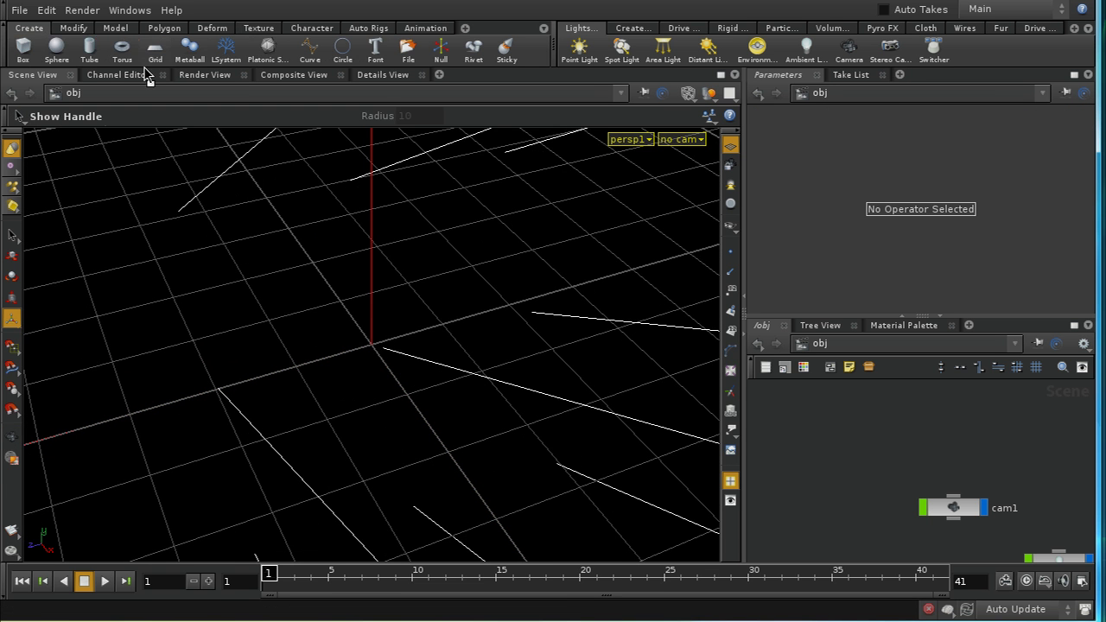
click(89, 51)
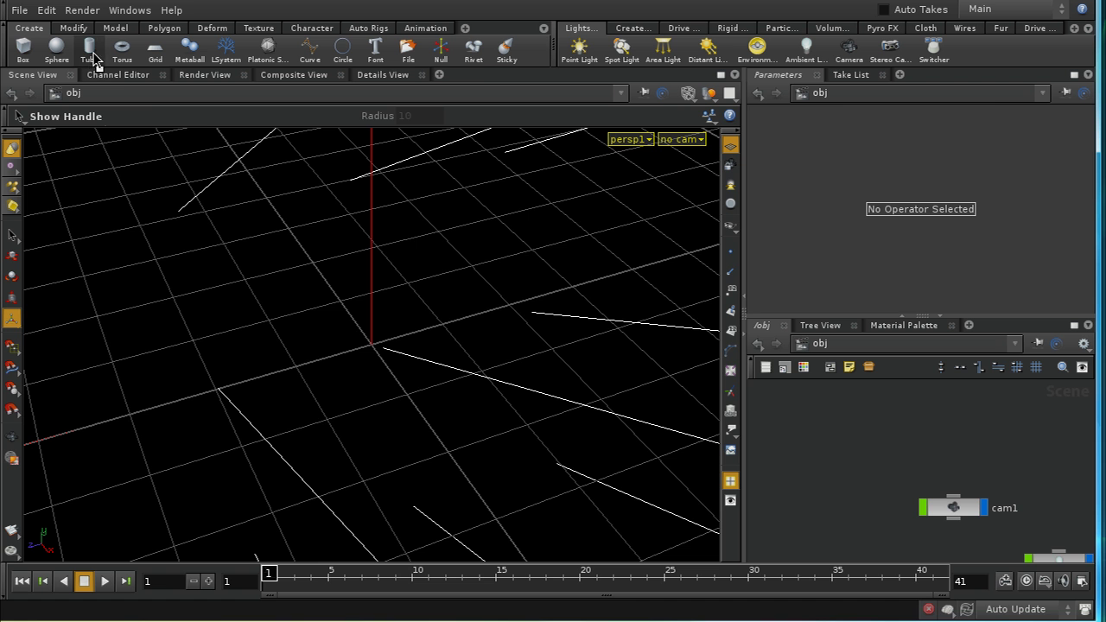
click(364, 291)
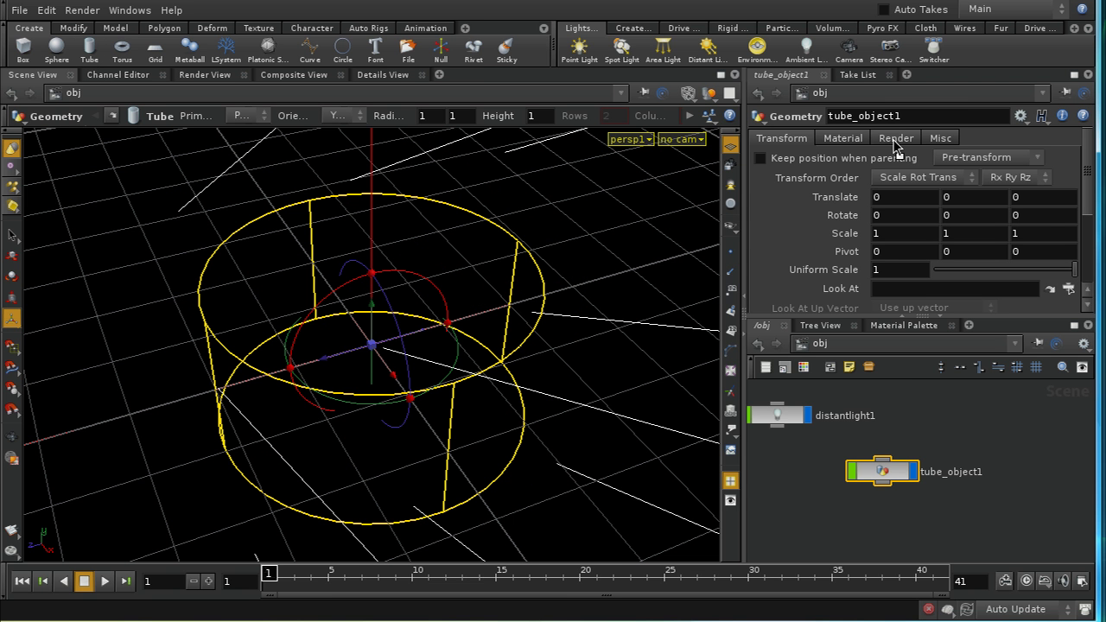
double_click(890, 468)
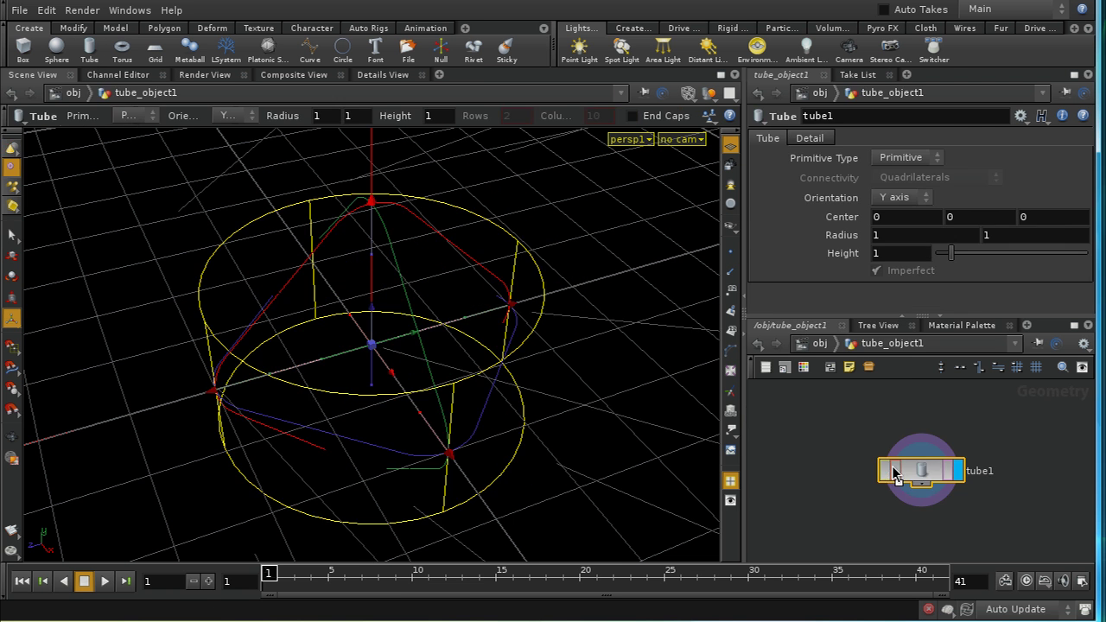
Step: Make tube1 a Polygon tube with end caps, displayed as Flat Wire Shaded
click(916, 160)
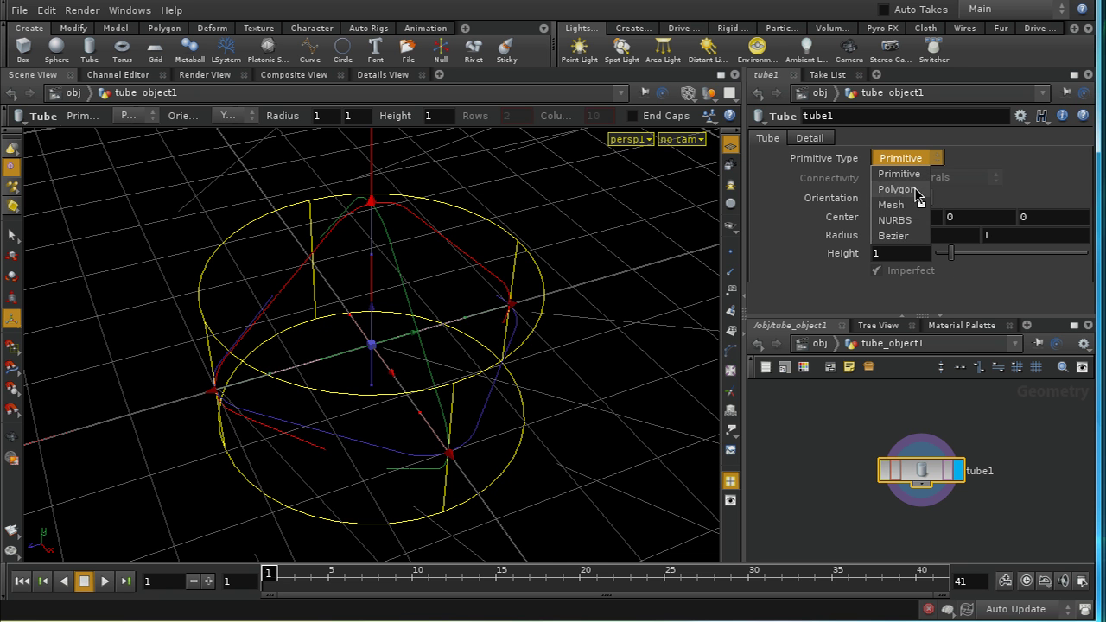
click(914, 187)
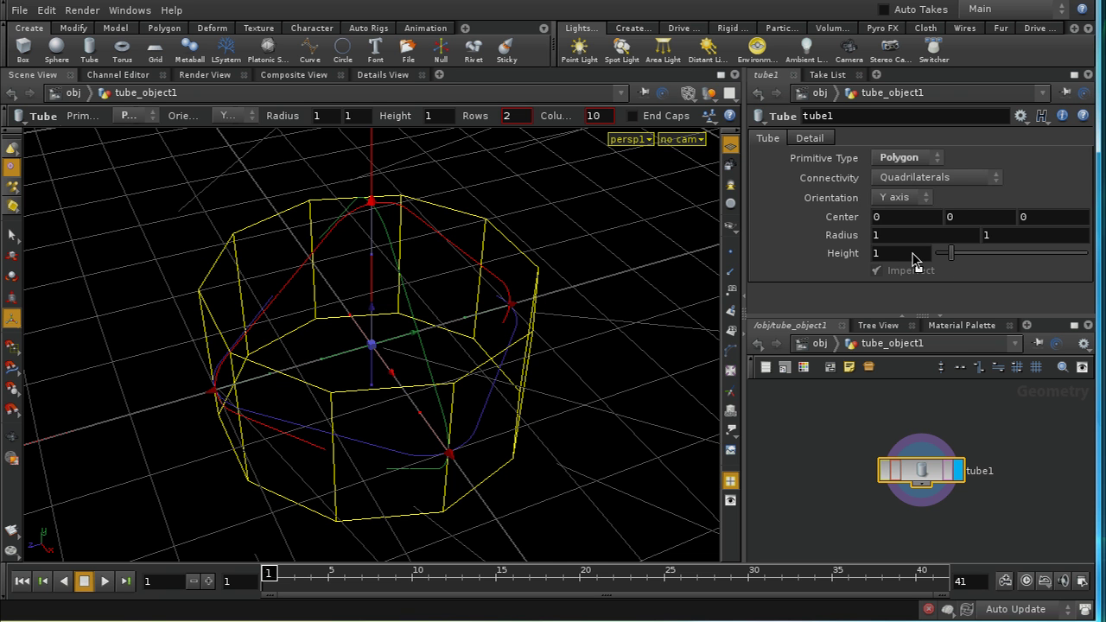
click(810, 138)
click(877, 230)
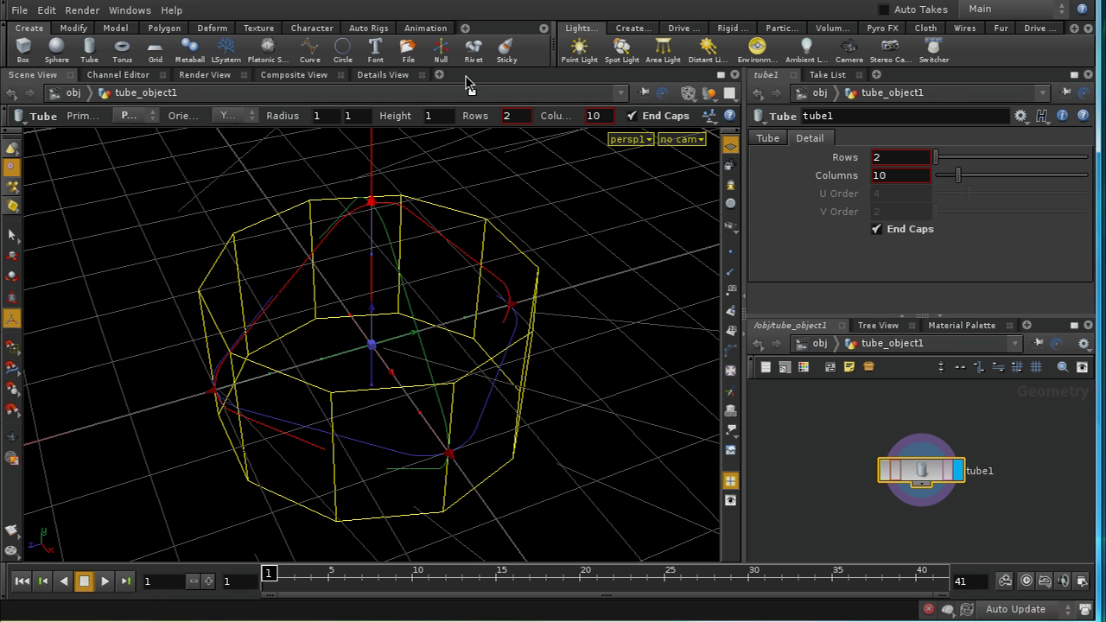
click(686, 95)
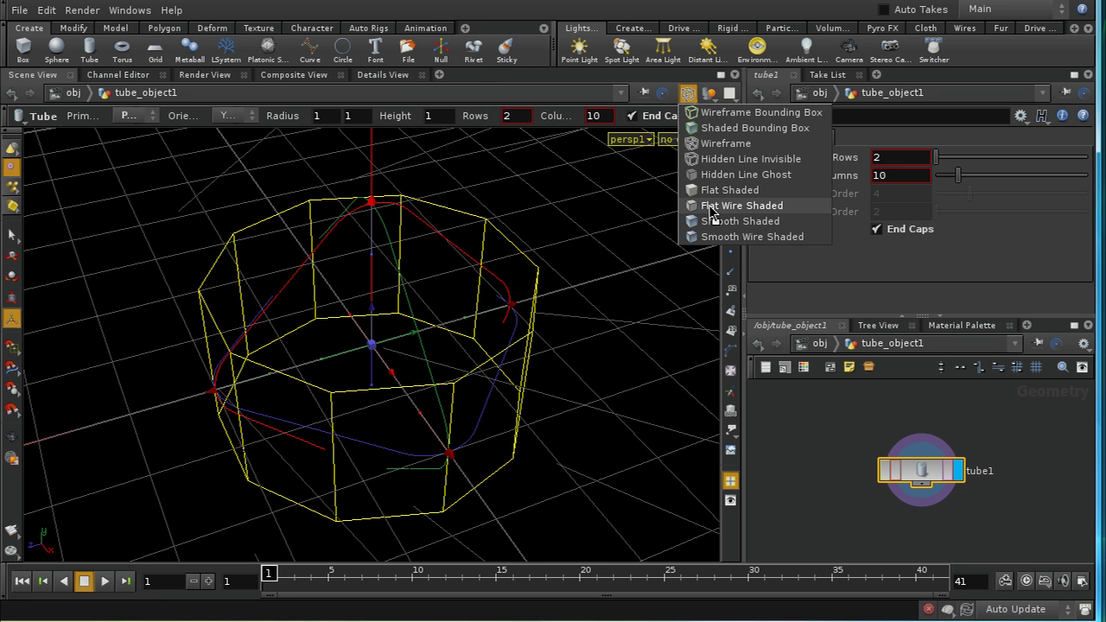
click(707, 203)
key(Escape)
mouse_move(568, 331)
mouse_down()
mouse_move(567, 285)
mouse_move(556, 432)
mouse_move(571, 328)
mouse_up()
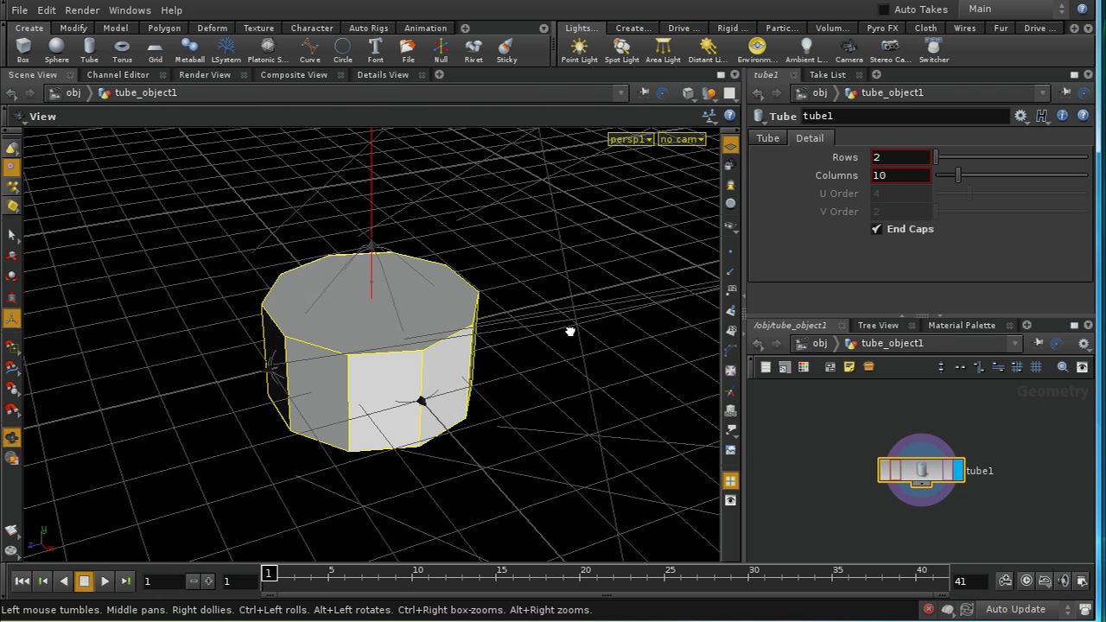
Step: Orbit to an elevated view of the tube and select it with the Select tool
key(Return)
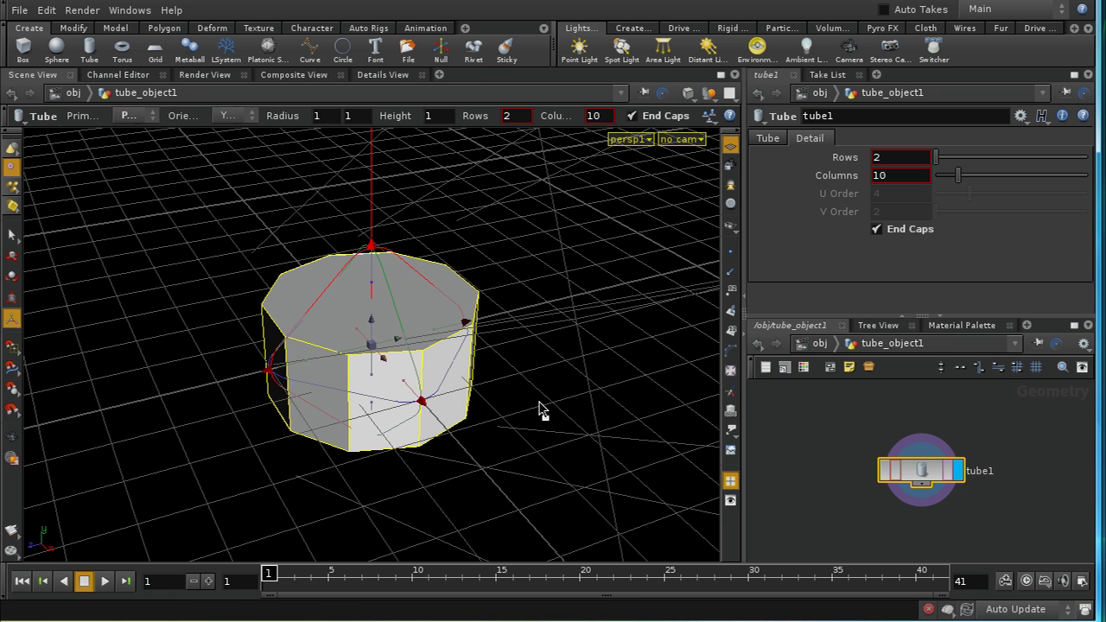
key(Escape)
drag(541, 410, 541, 343)
drag(473, 285, 476, 316)
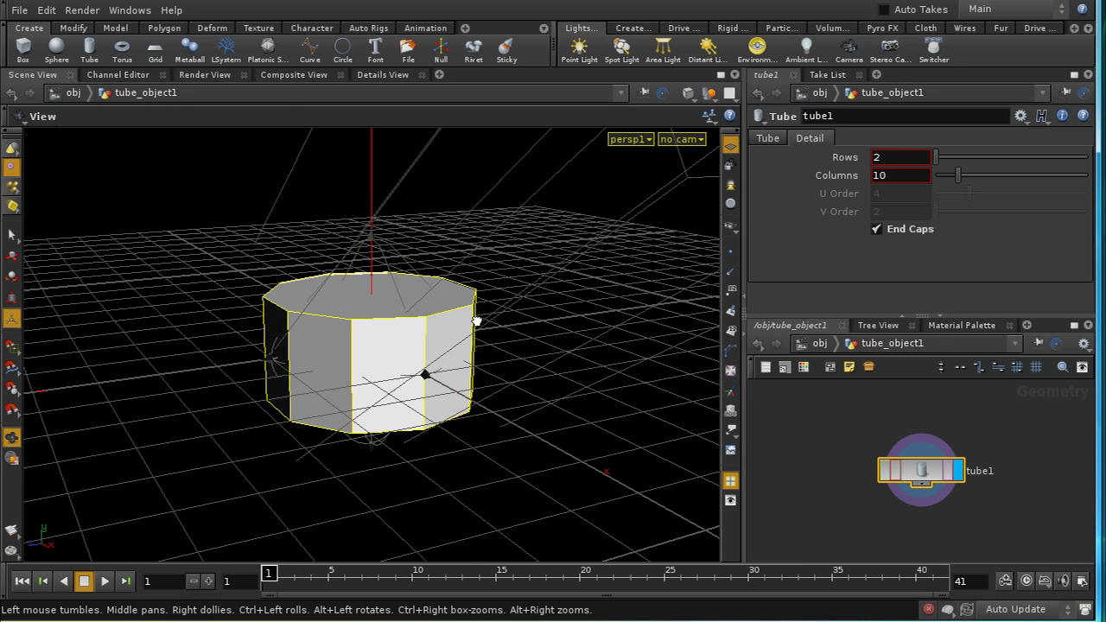
key(Return)
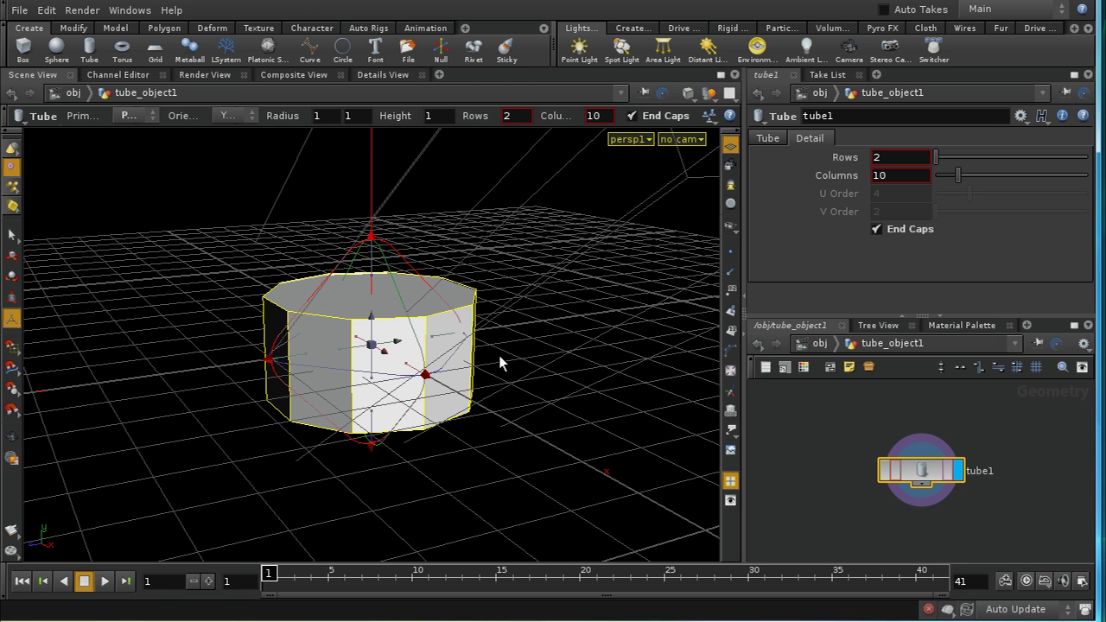
key(Escape)
drag(499, 355, 541, 388)
key(Return)
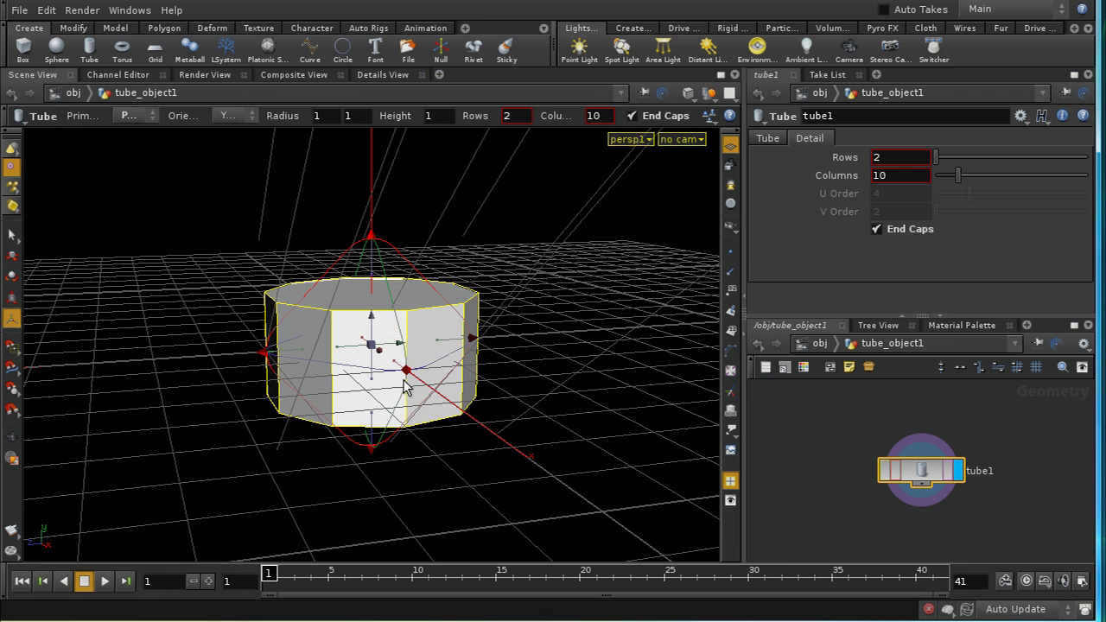
key(s)
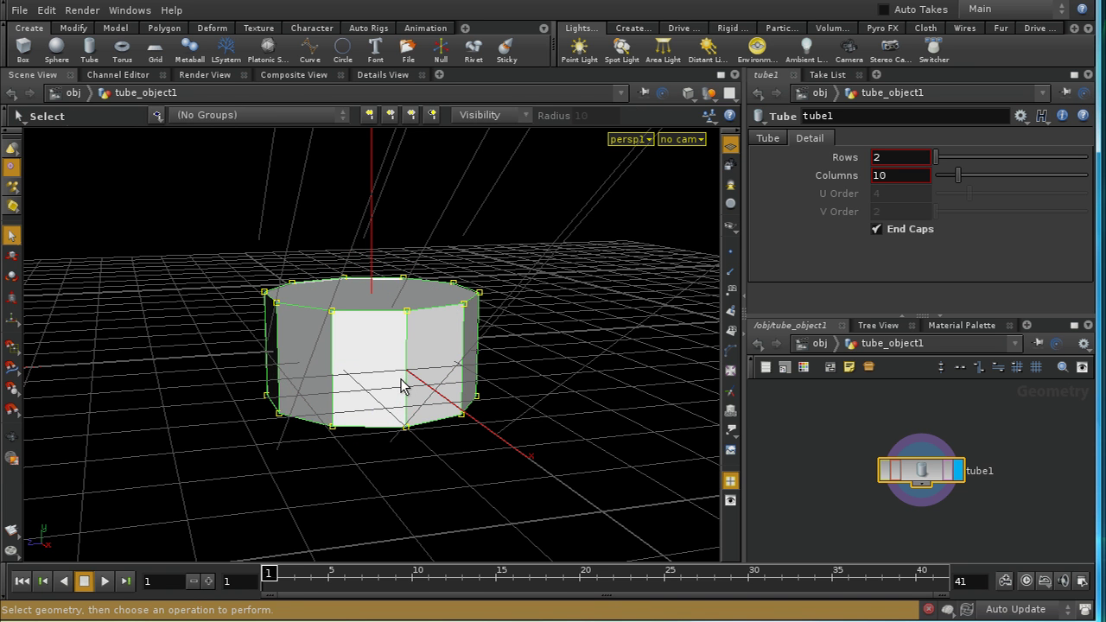
click(402, 386)
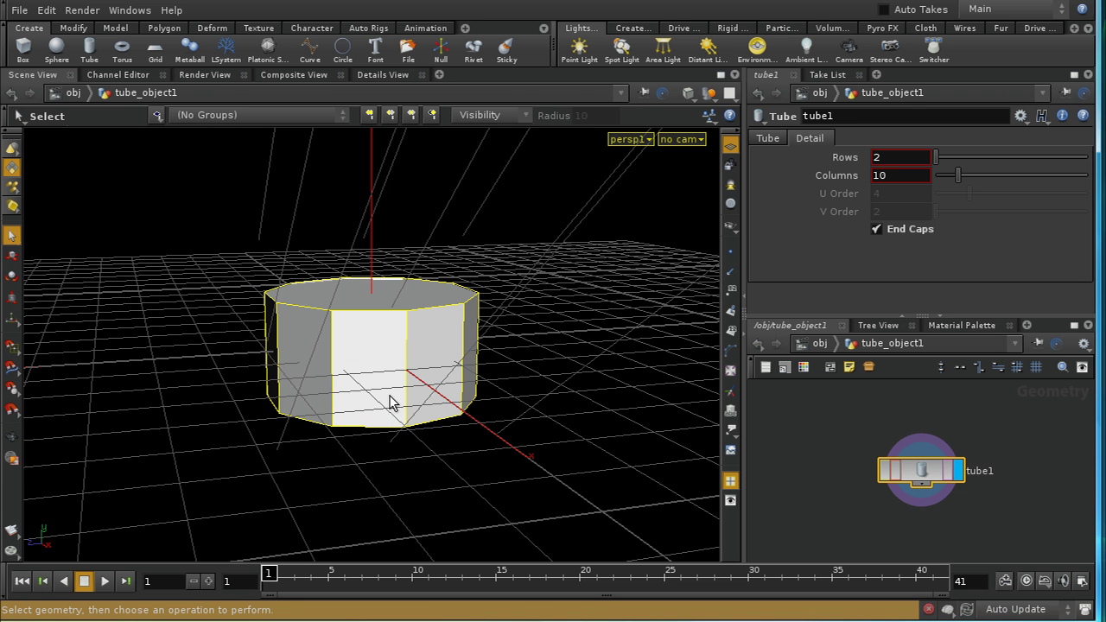
click(383, 387)
Step: Orbit to a side-on view, select all the tube's points, and bring up tool search
key(Escape)
drag(442, 362, 446, 424)
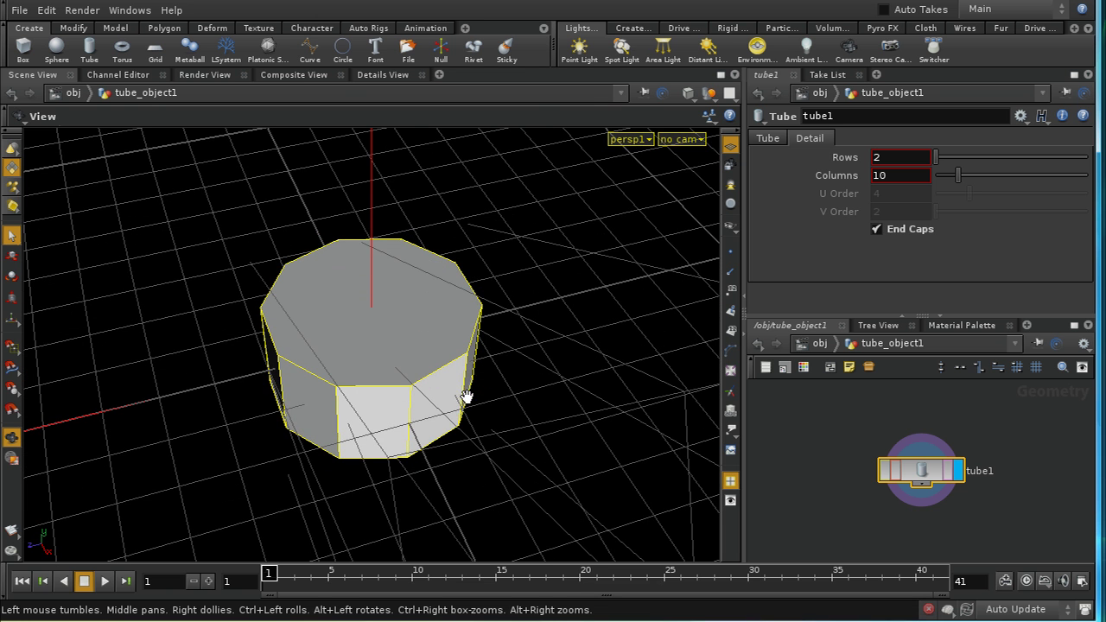
drag(530, 371, 553, 320)
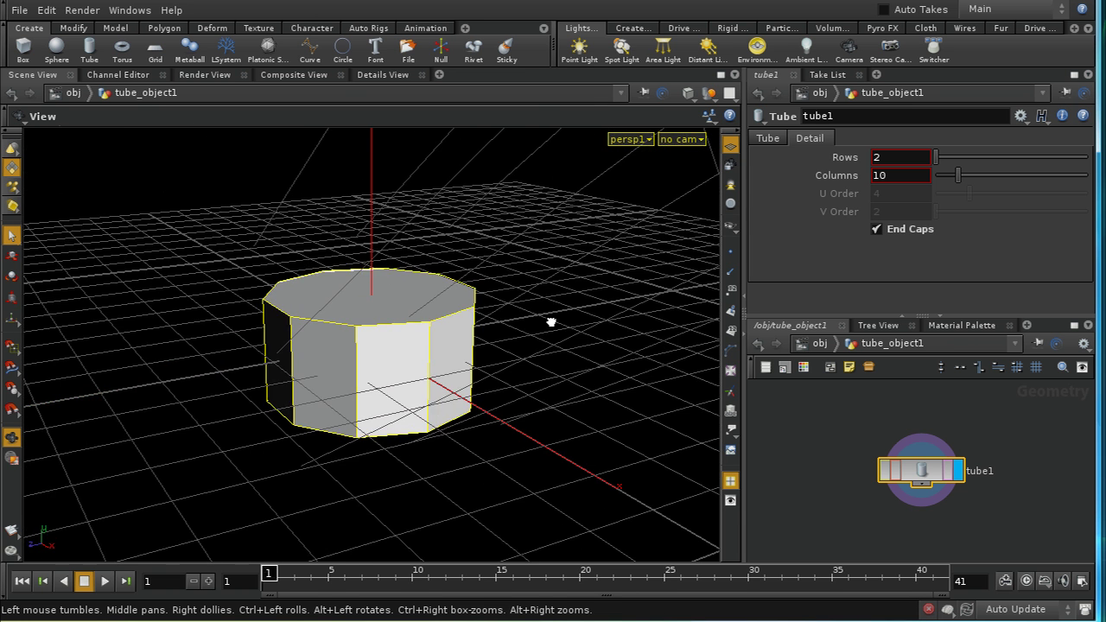
key(s)
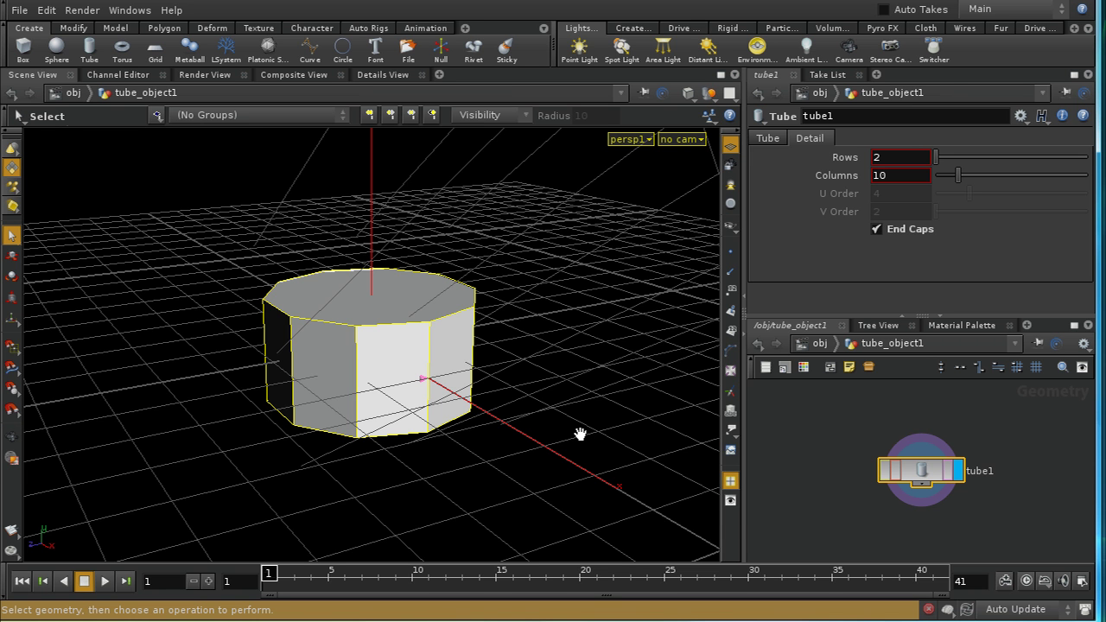
key(2)
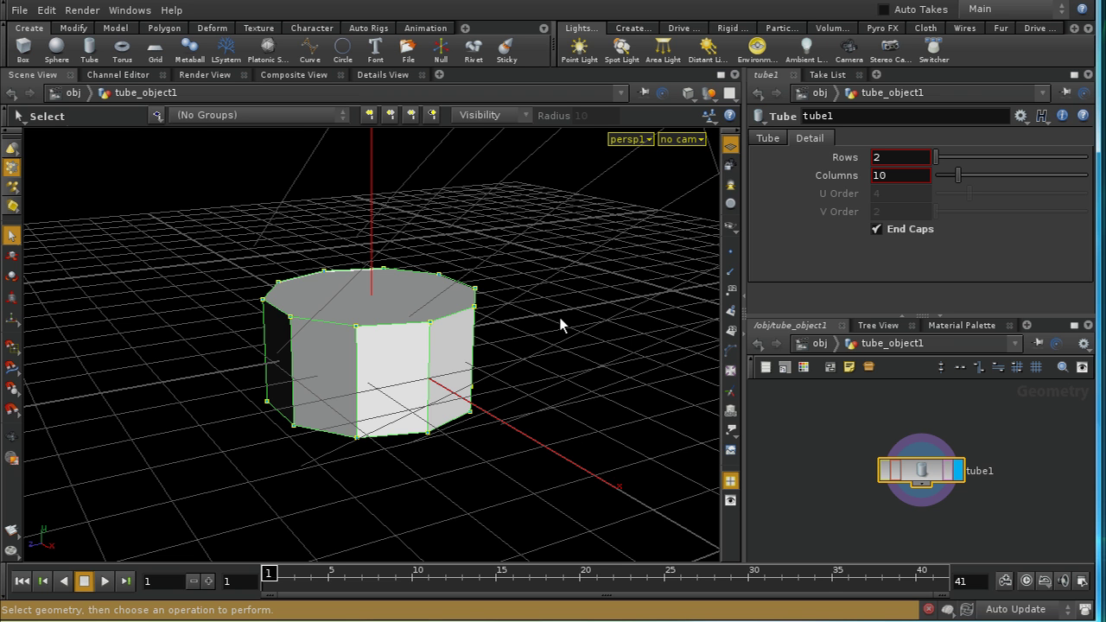
key(Tab)
Step: Add a UVProject node to the selected points with Cylindrical projection
text(uv)
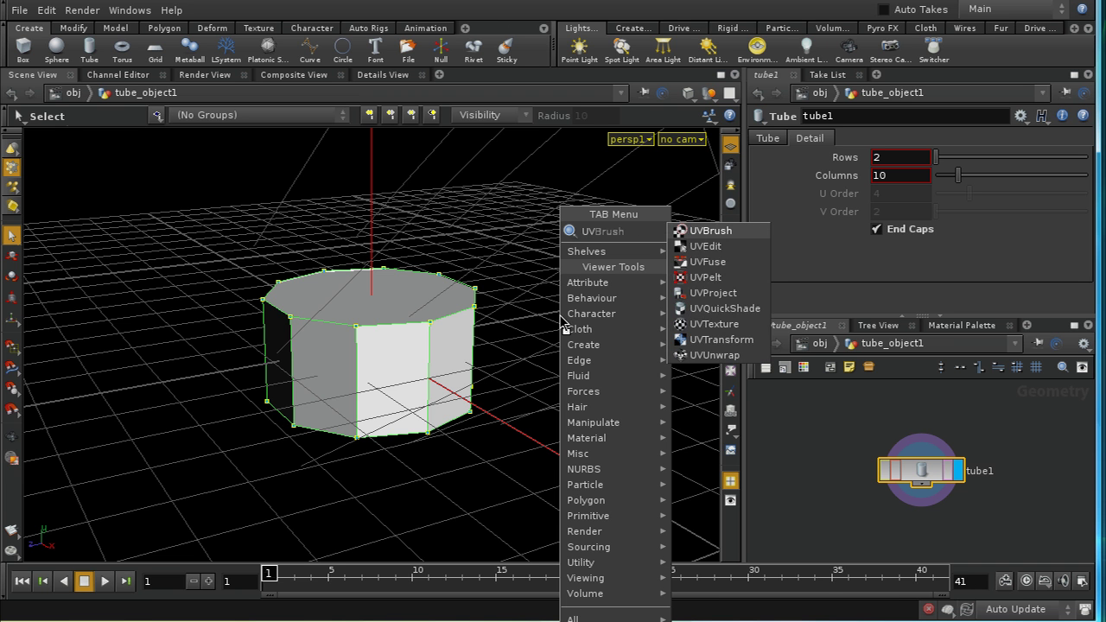
text(p)
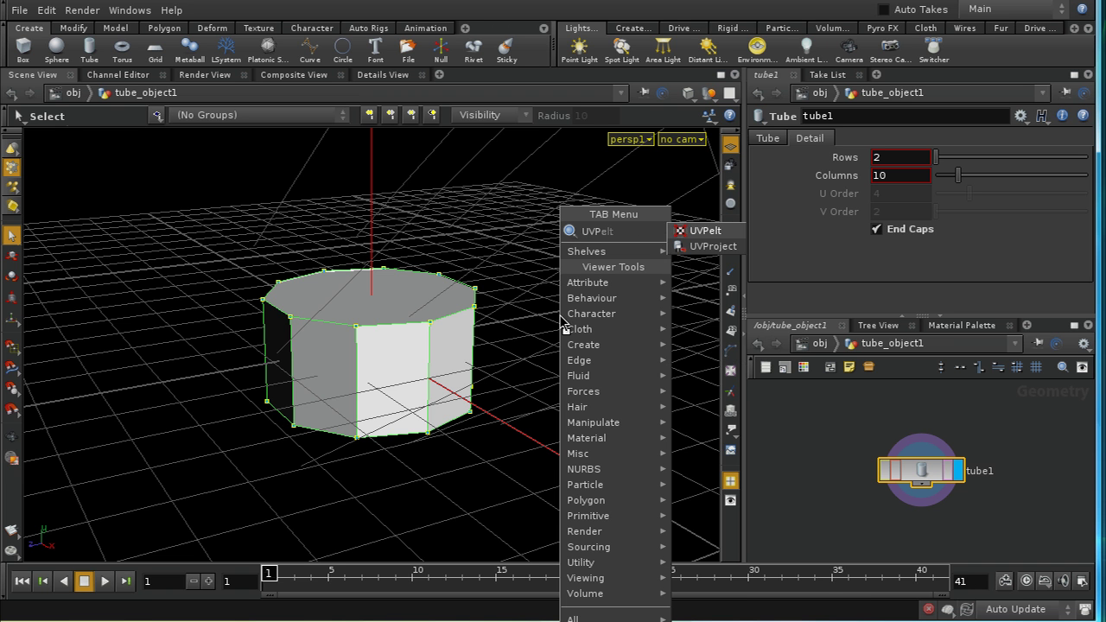
click(691, 248)
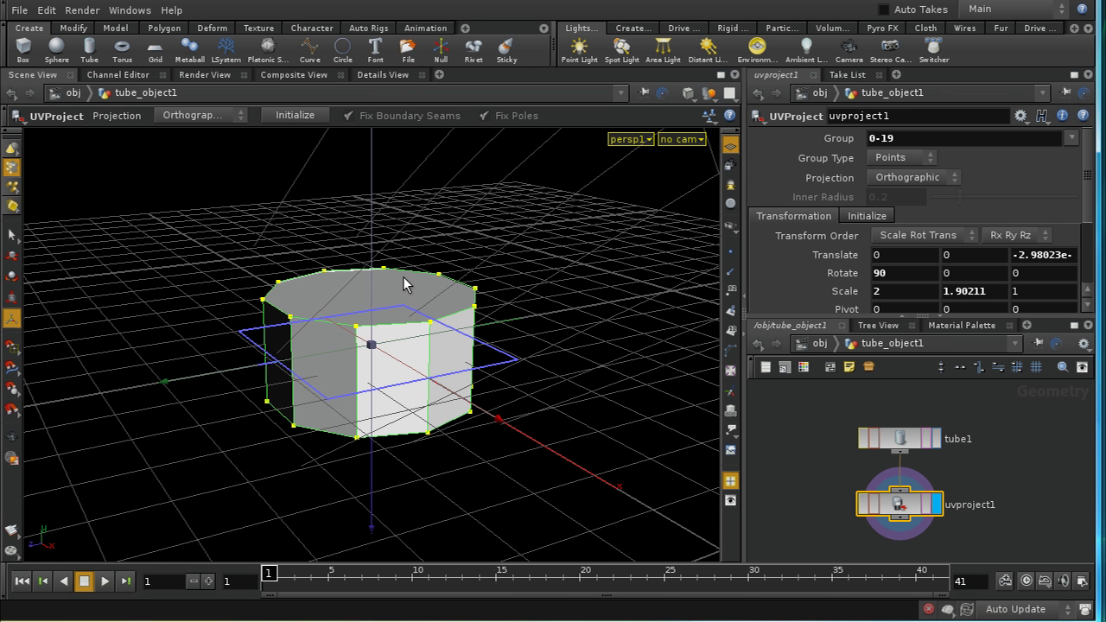
click(909, 179)
click(908, 223)
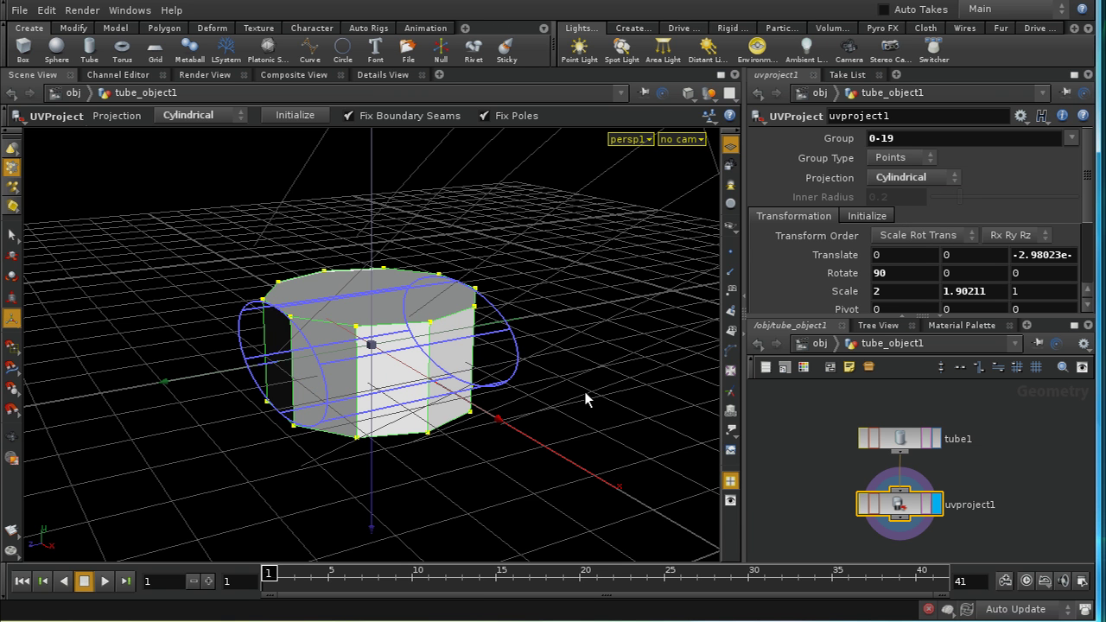
Step: Move the projection guide and rotate it to 180.388, 14.3321, 2.50209
drag(584, 391, 559, 299)
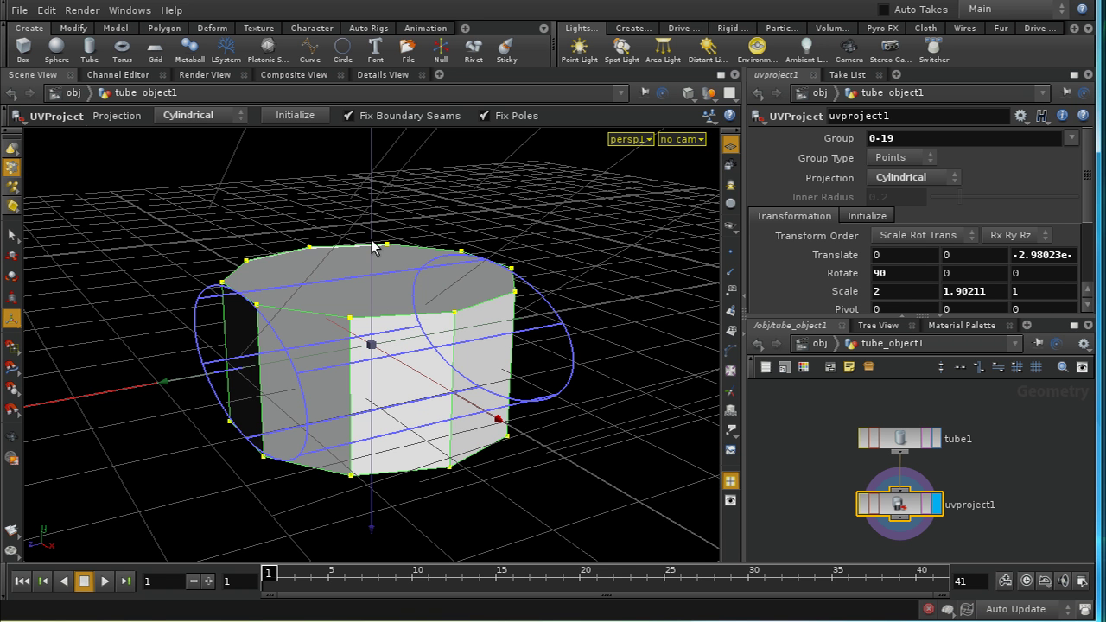
drag(374, 247, 374, 225)
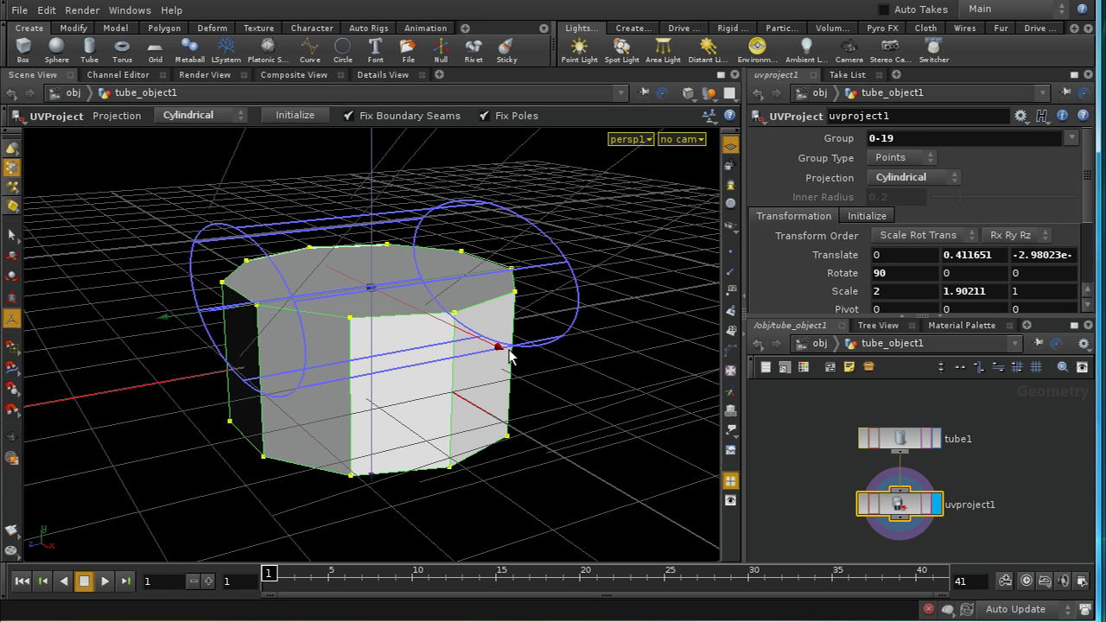
drag(457, 342, 416, 313)
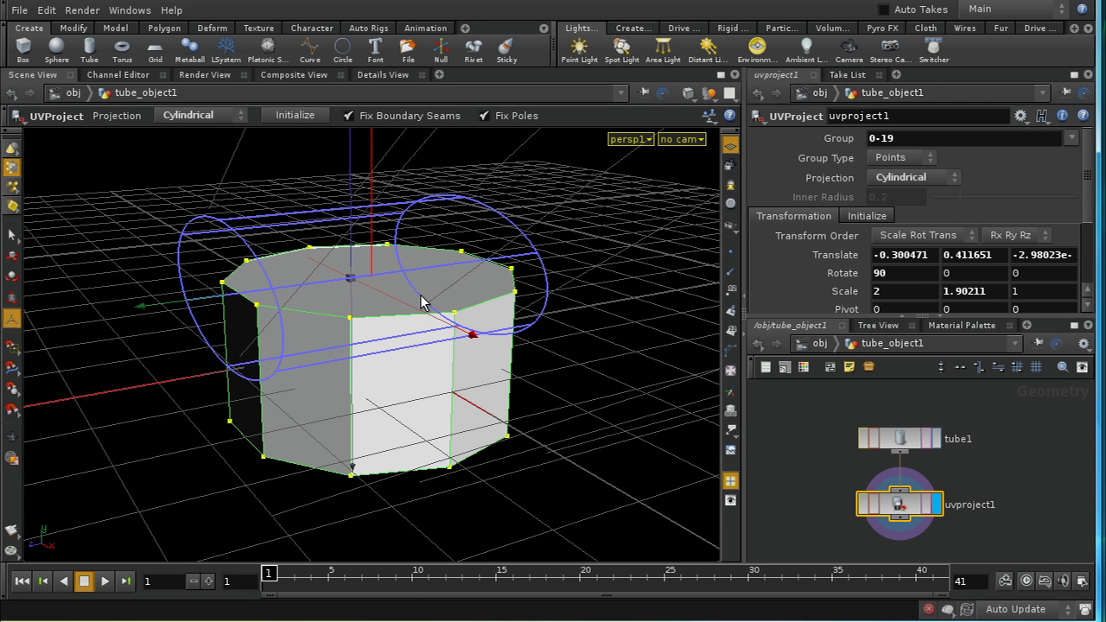
key(r)
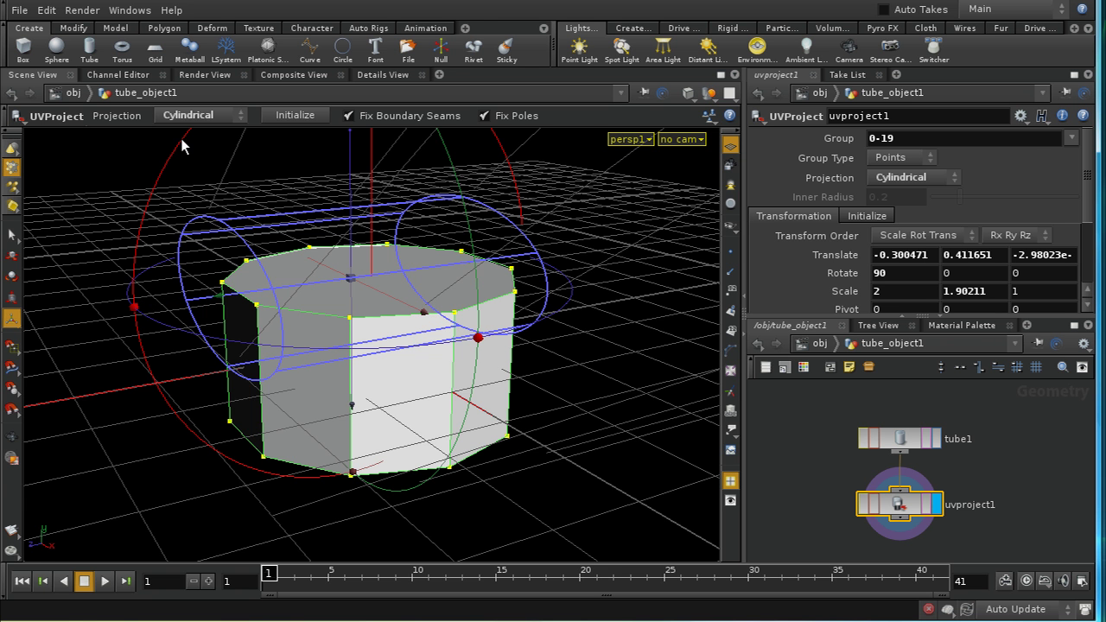
drag(181, 146, 262, 450)
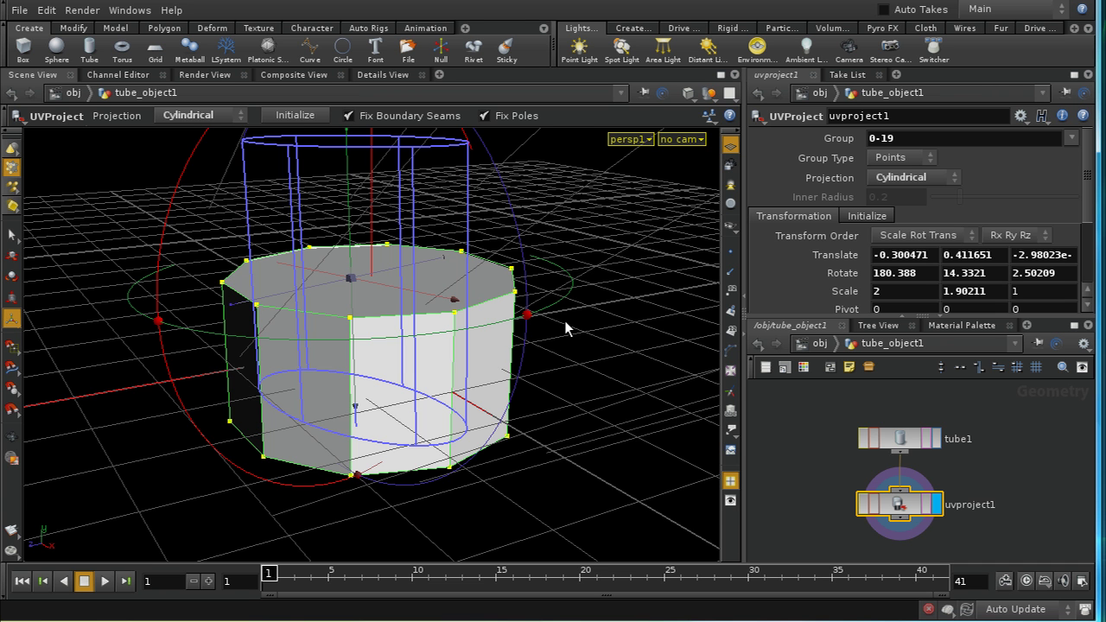
click(877, 217)
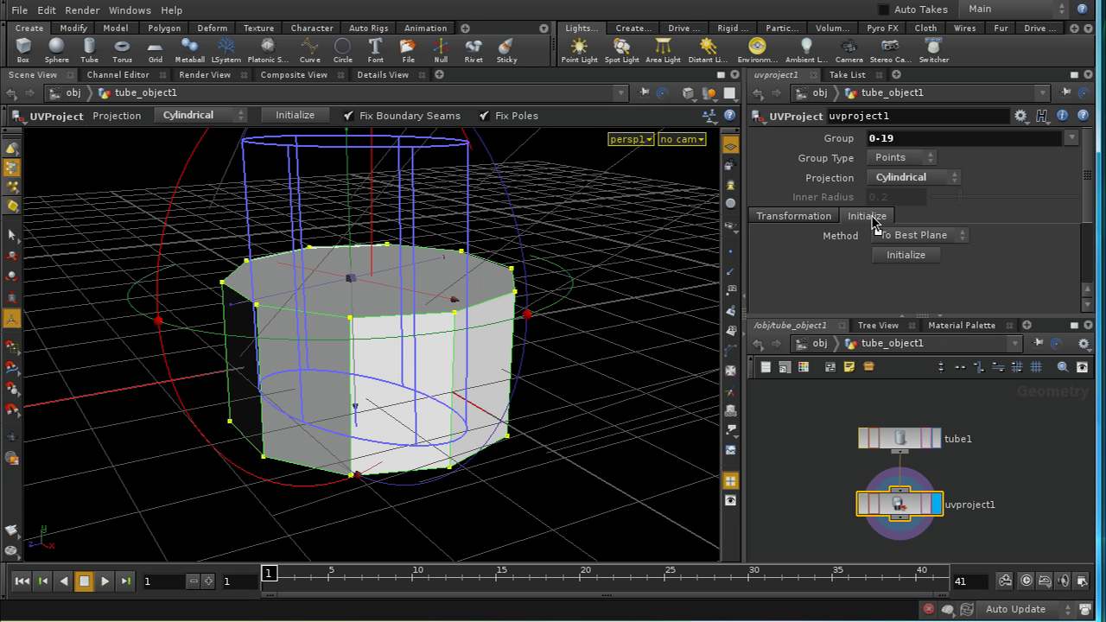
click(921, 237)
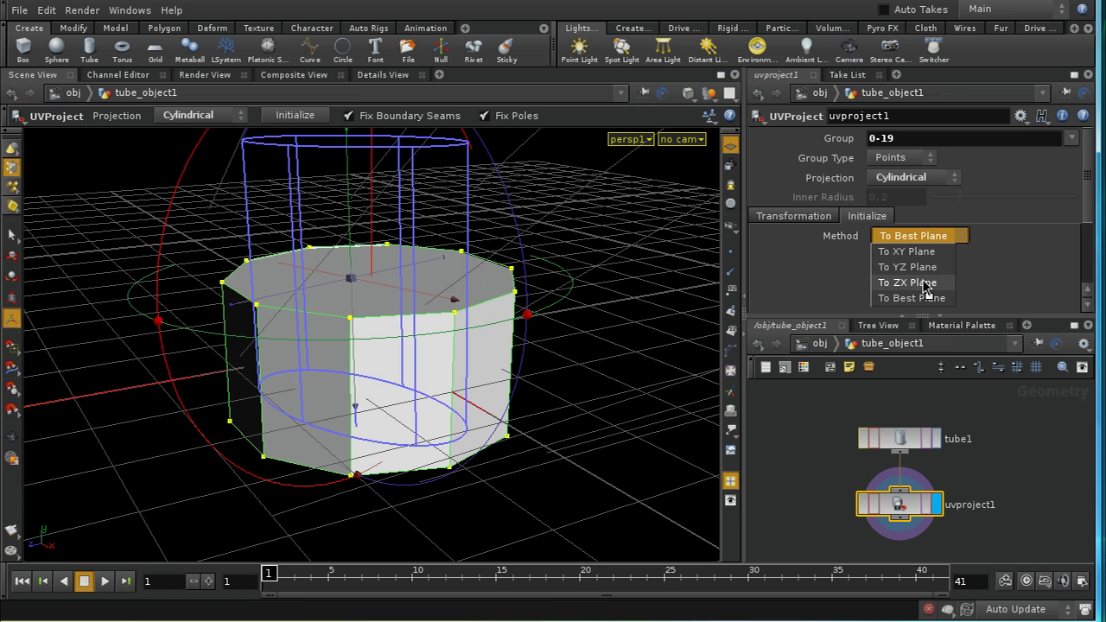
click(907, 283)
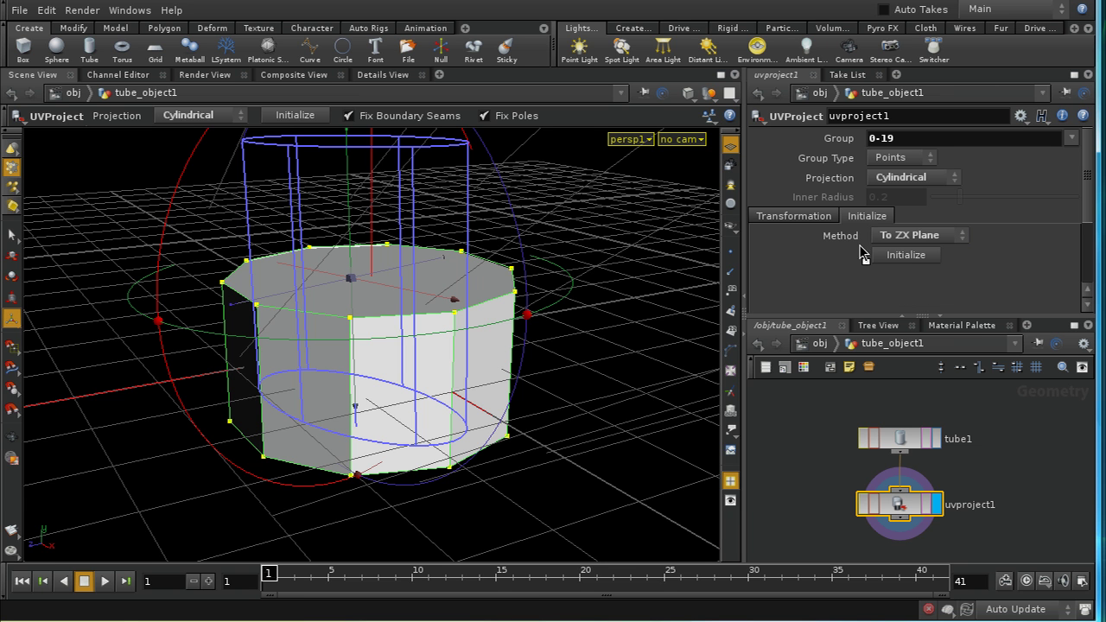
click(906, 256)
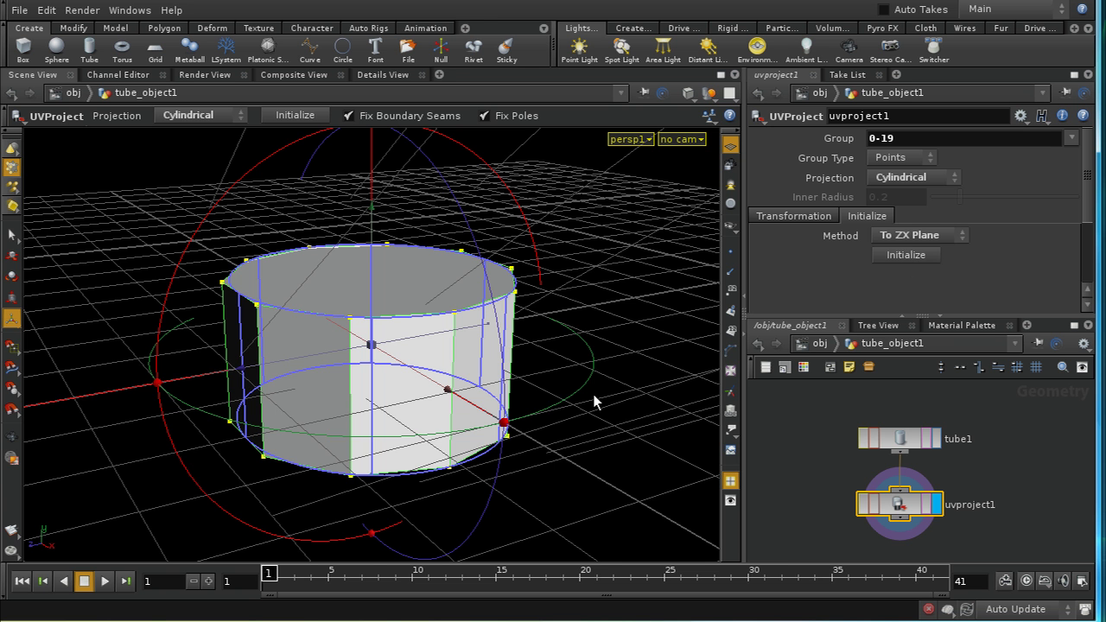
alt+drag(593, 394, 507, 399)
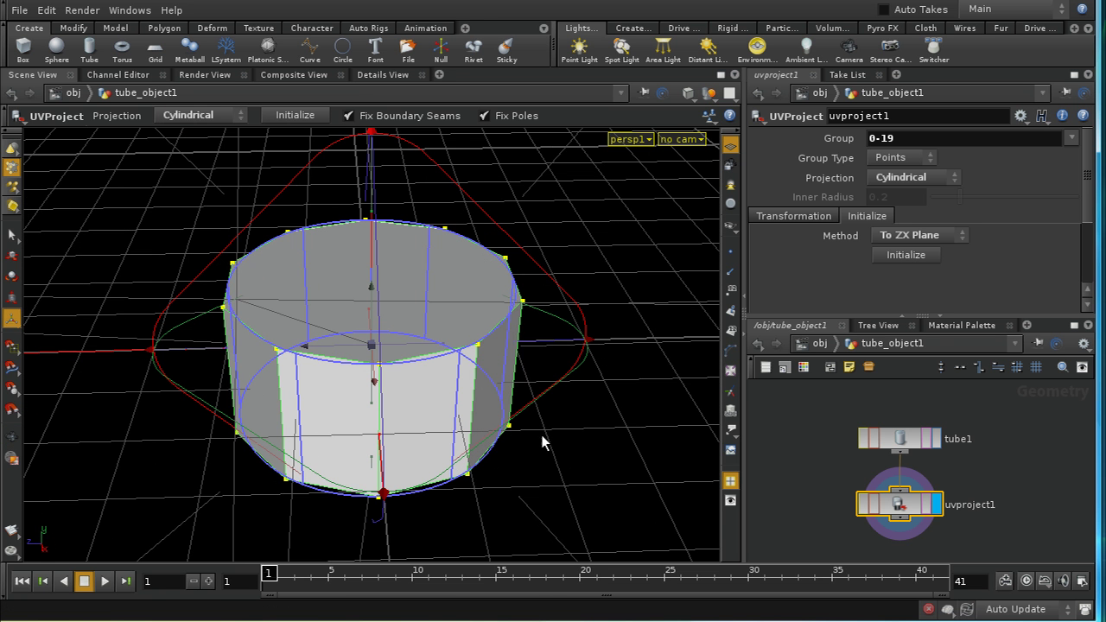
key(Escape)
drag(538, 434, 390, 349)
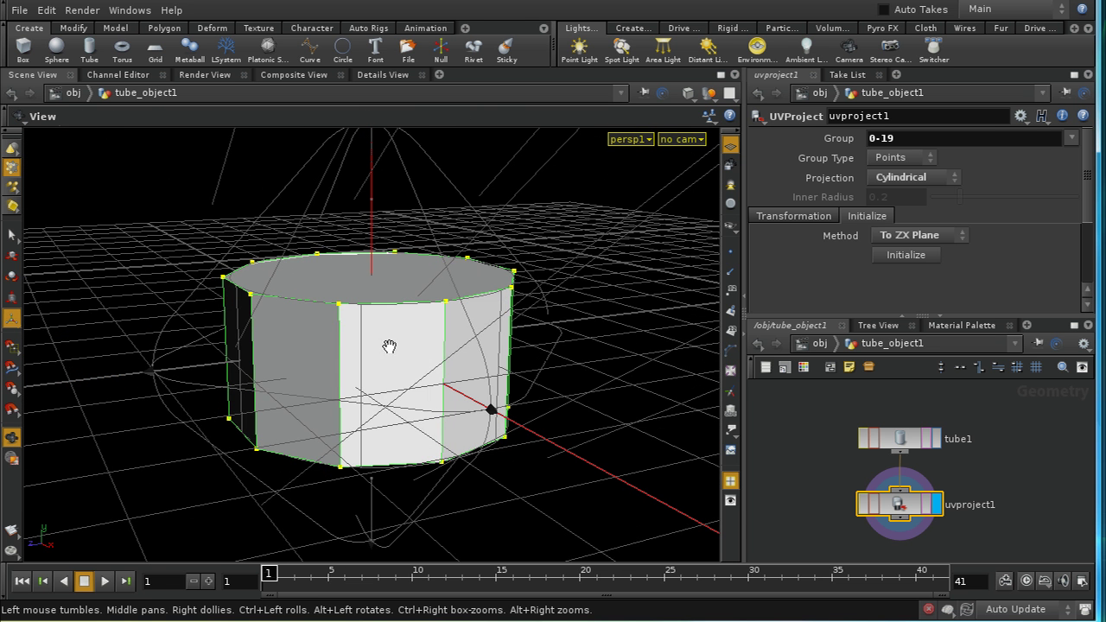
drag(548, 420, 545, 454)
key(Return)
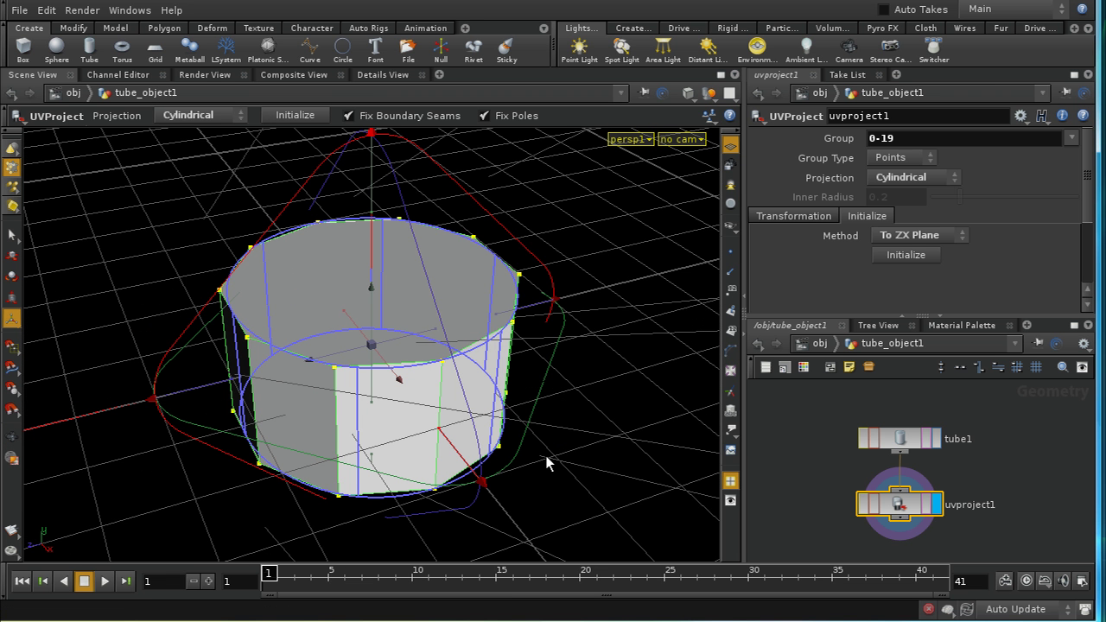
middle_drag(977, 469, 966, 410)
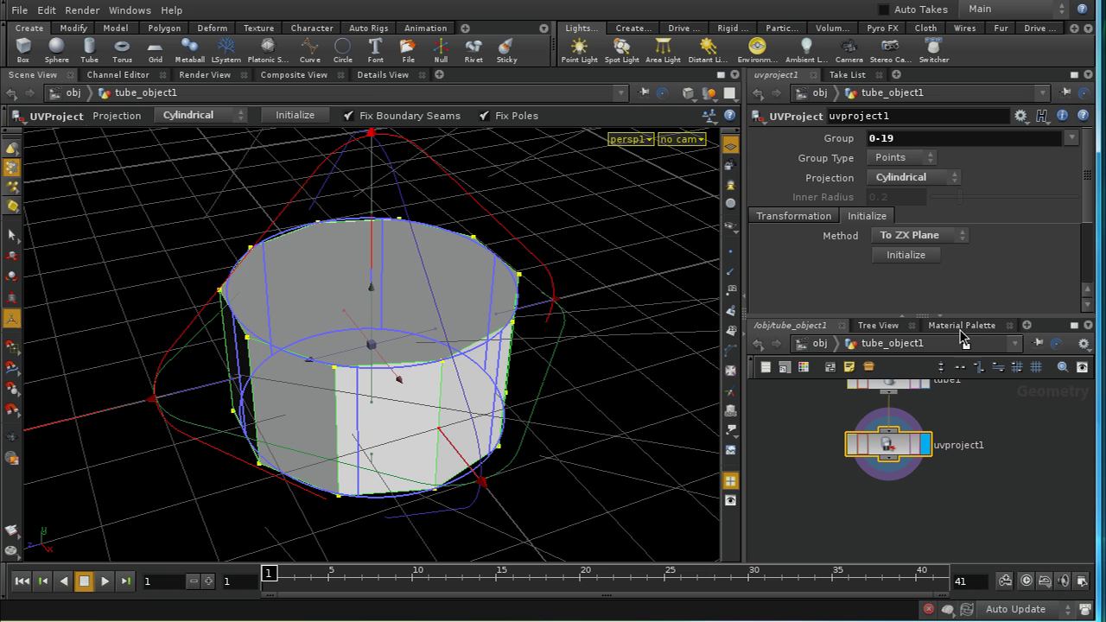
middle_drag(972, 506, 989, 482)
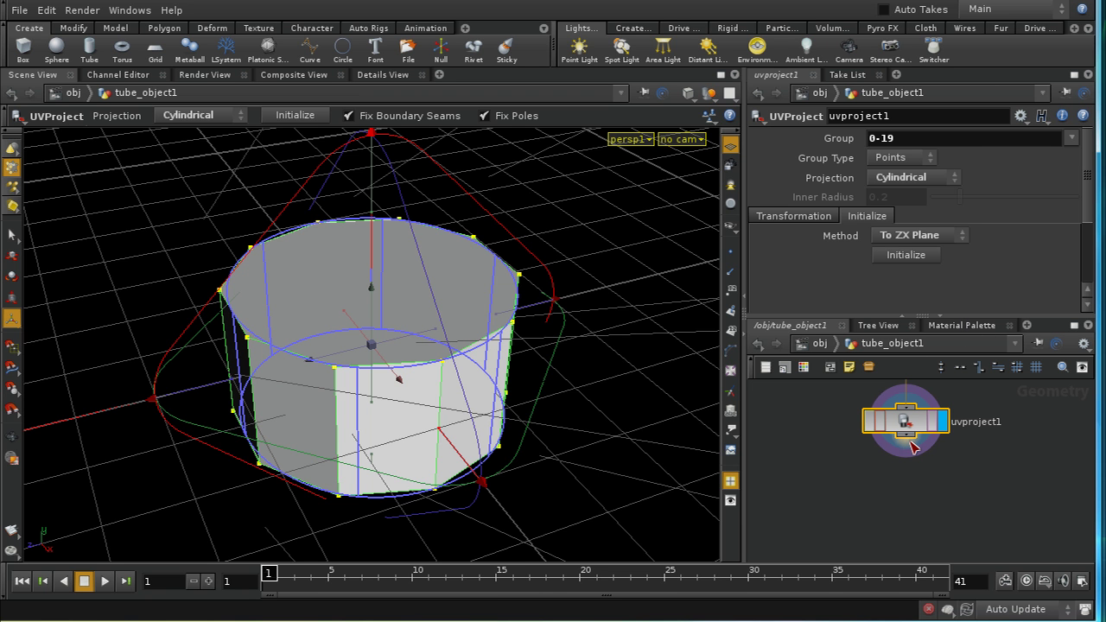
Step: Add a UVQuickShade node below uvproject1 with Mandril.pic as its texture map
key(Tab)
text(uv)
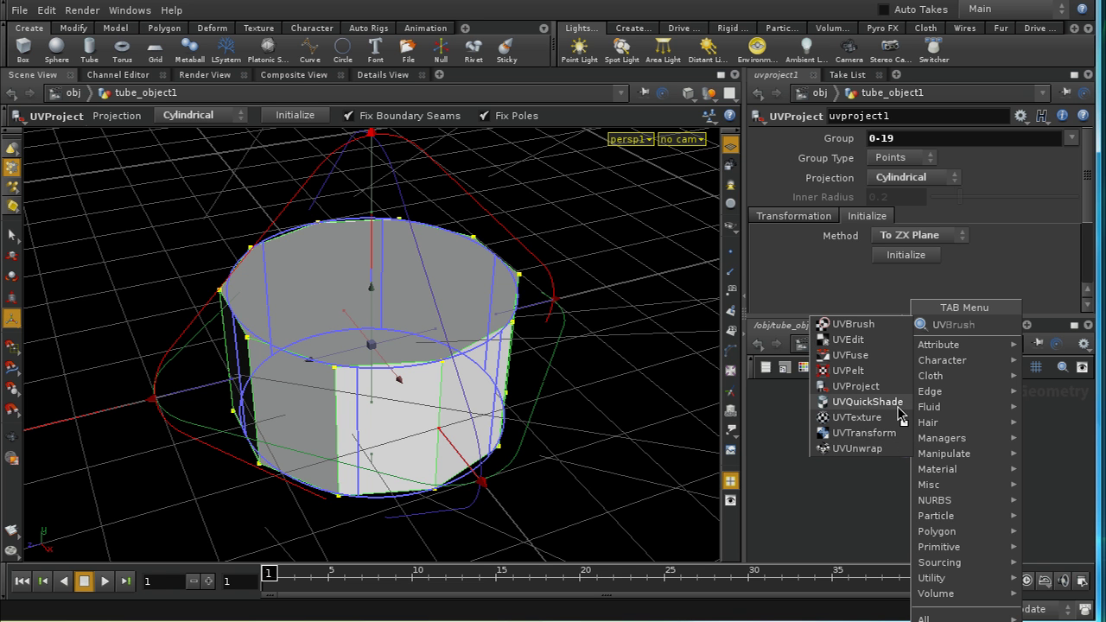
click(889, 402)
click(907, 491)
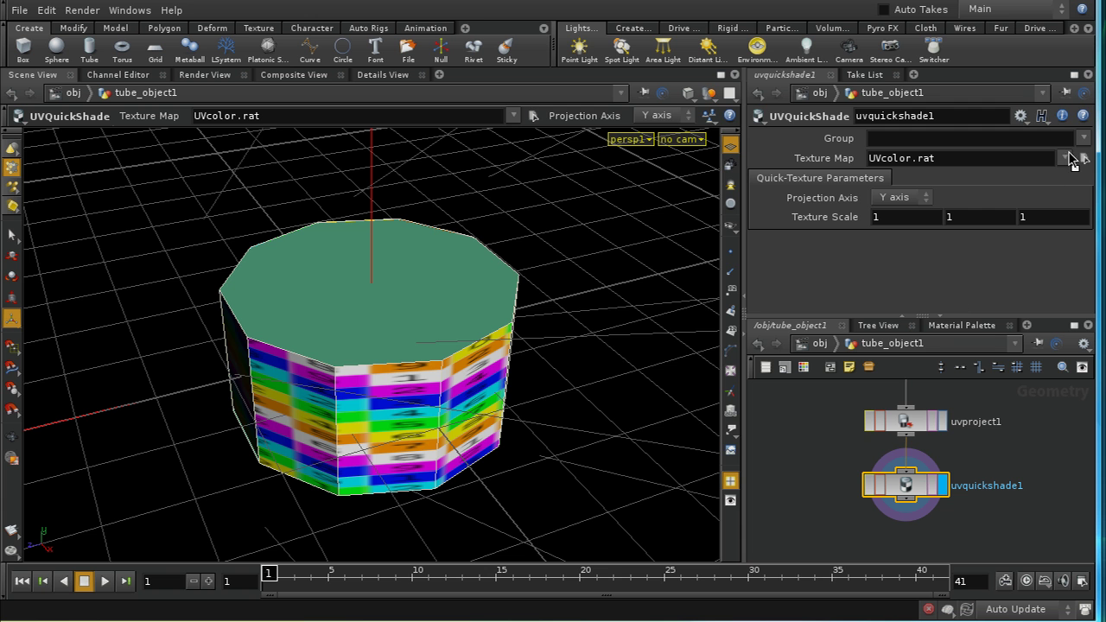
click(1083, 159)
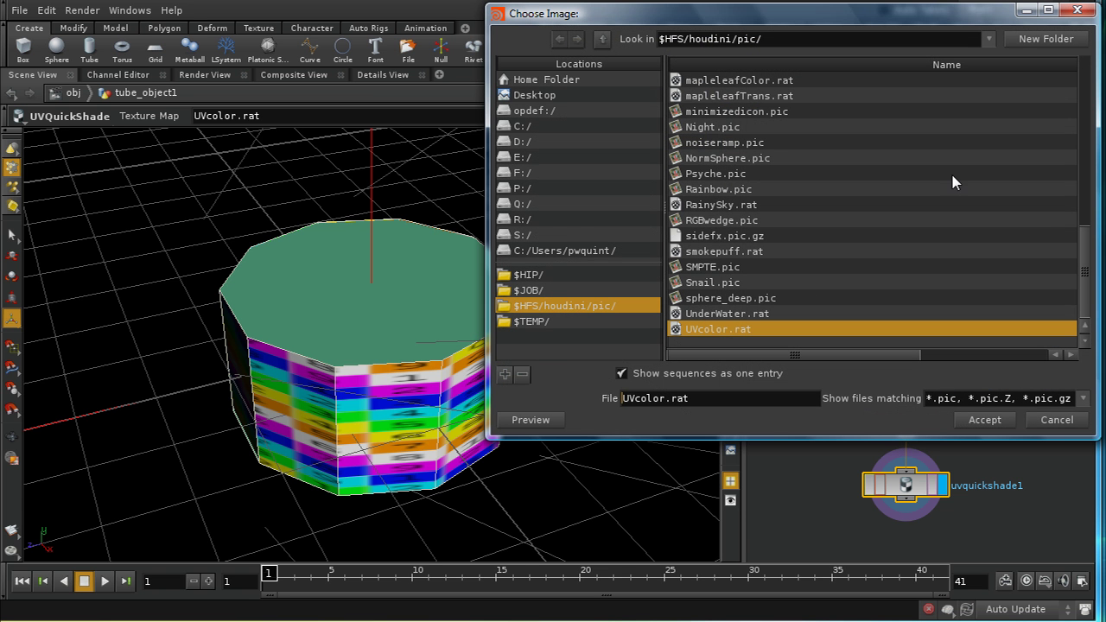
drag(1085, 282, 1087, 252)
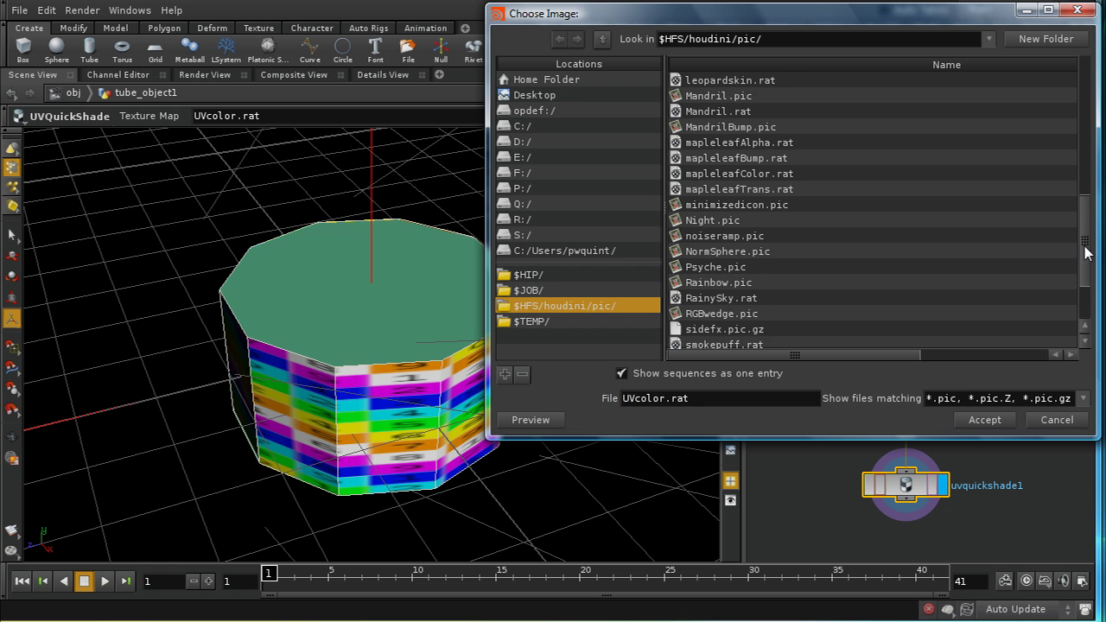
click(819, 100)
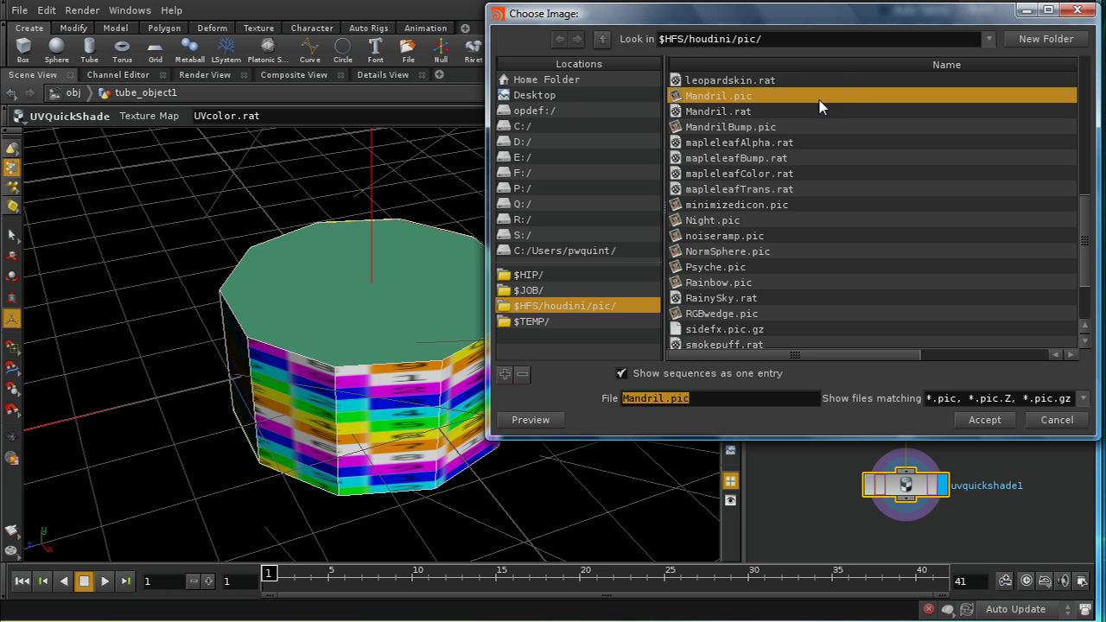
click(982, 420)
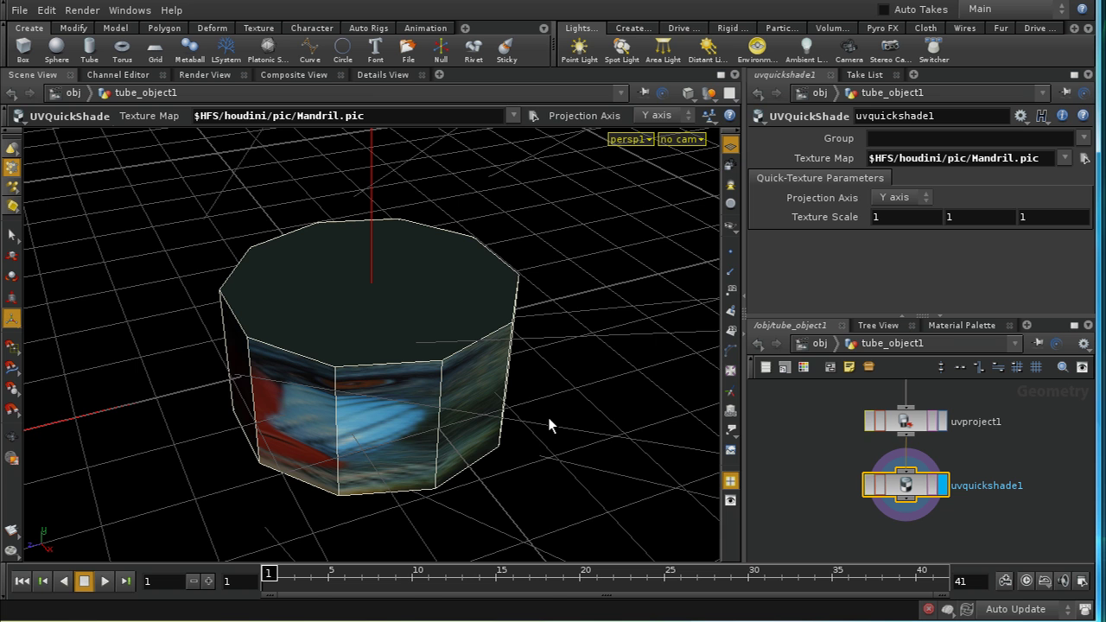
Step: Orbit around the Mandril-textured tube, leaving the viewport shading mode unchanged
key(Escape)
drag(533, 432, 619, 321)
drag(597, 239, 585, 419)
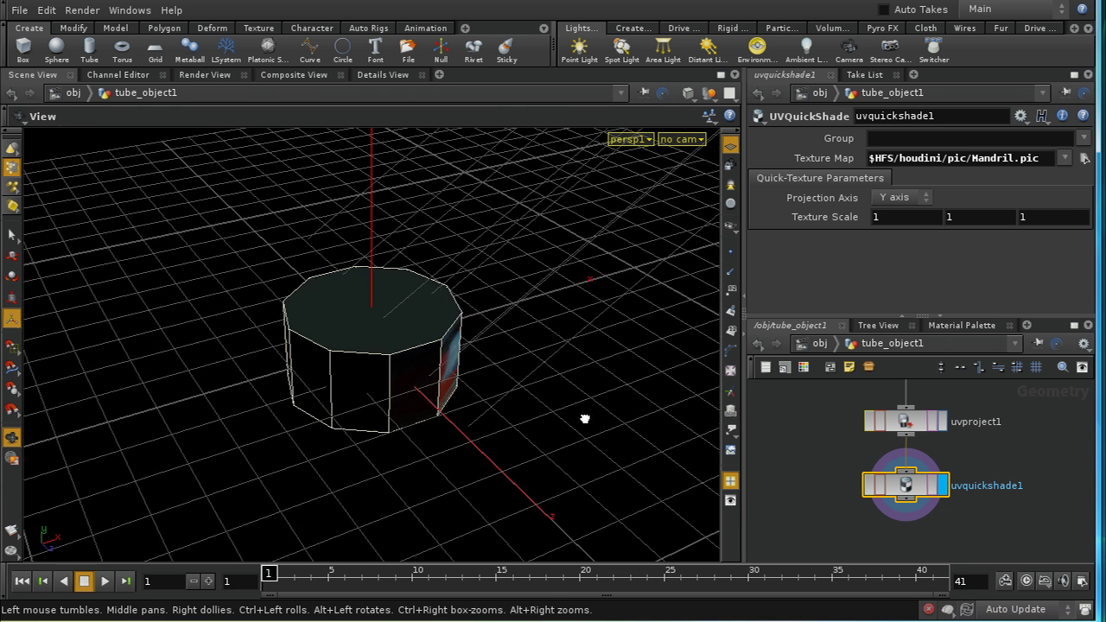
key(Return)
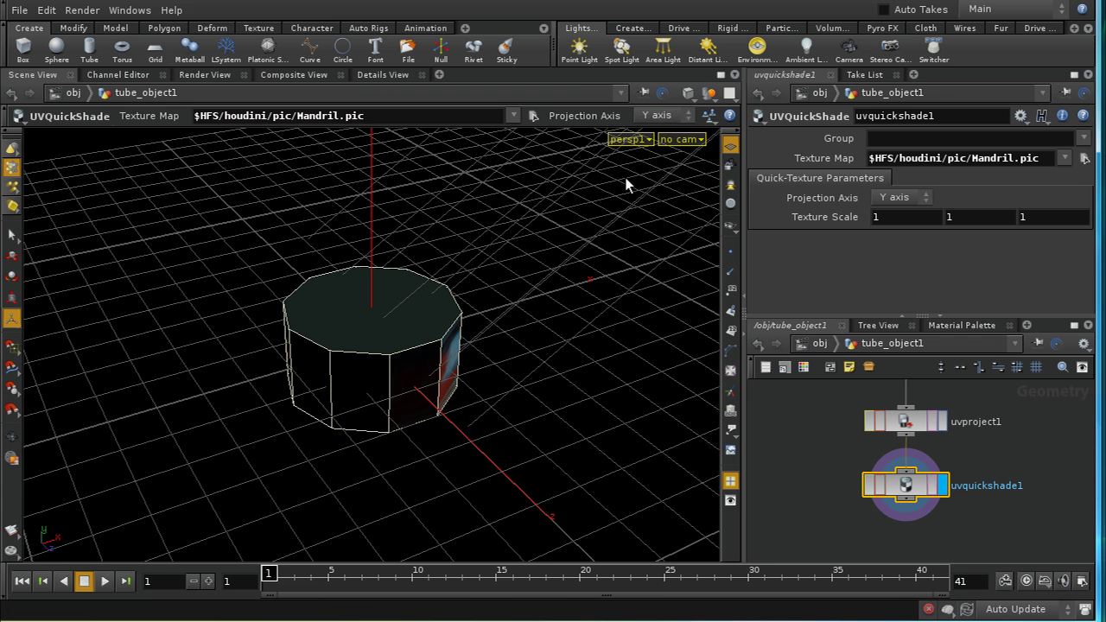
click(687, 93)
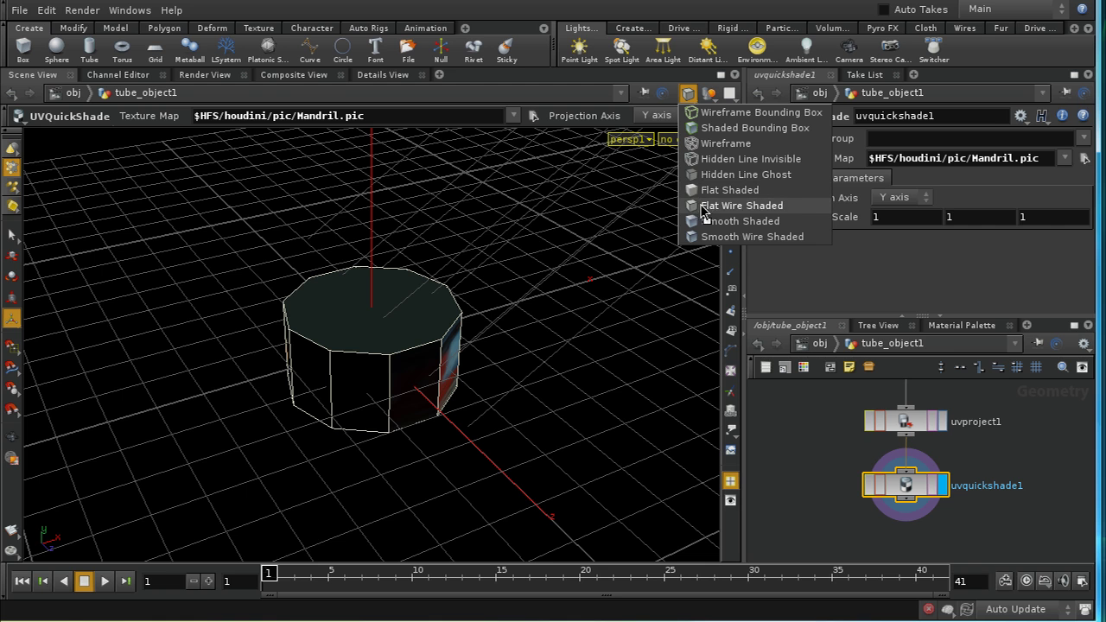
click(615, 277)
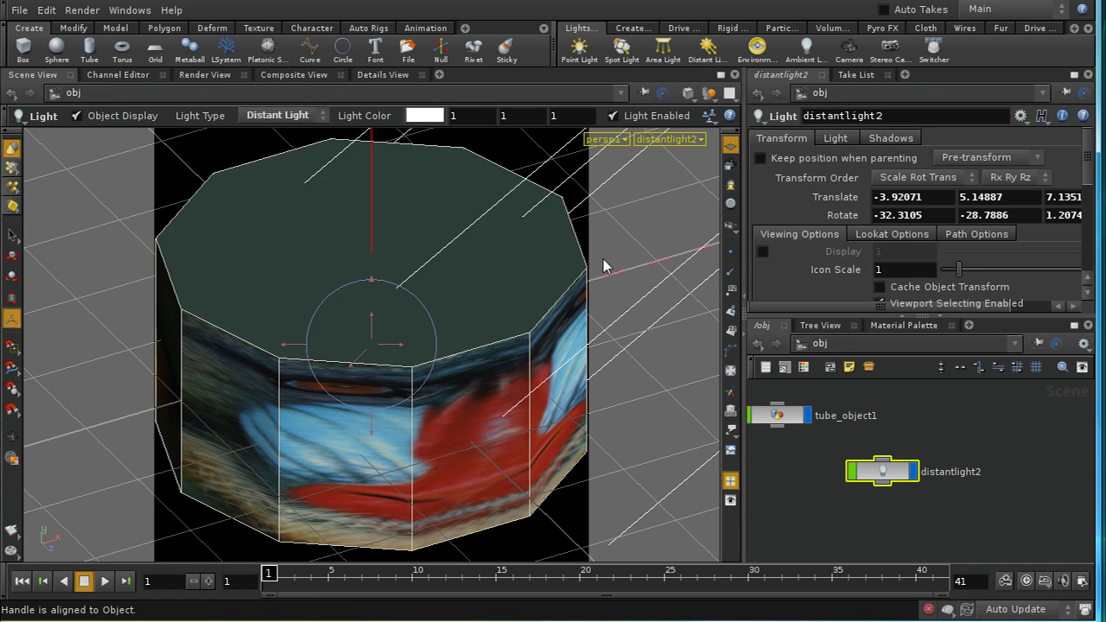
key(Escape)
drag(521, 210, 498, 456)
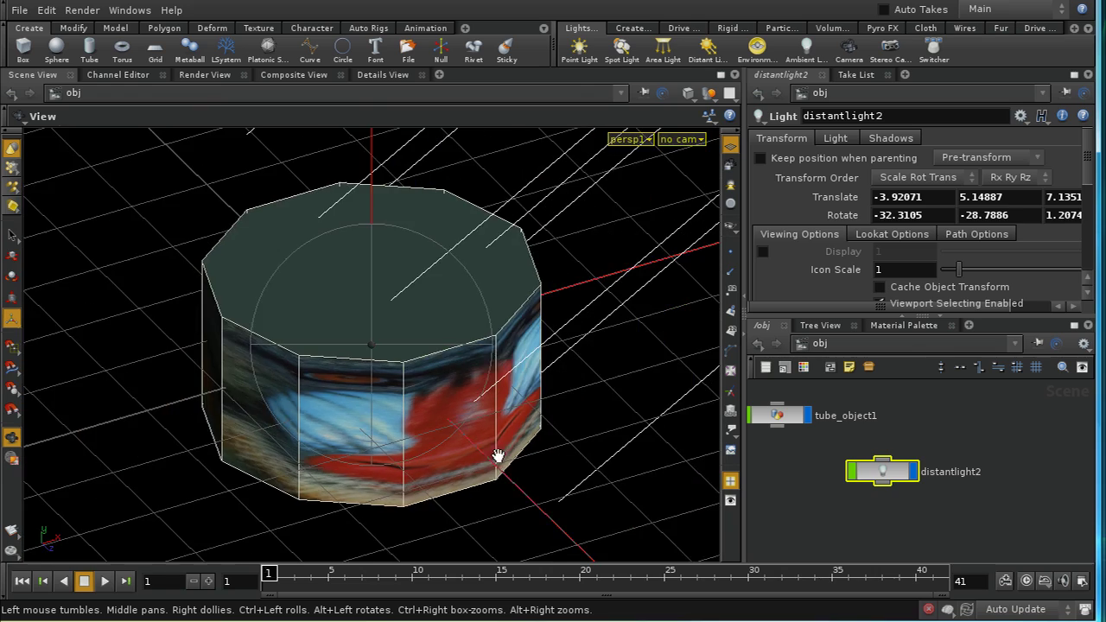
mouse_move(498, 372)
mouse_down()
mouse_move(469, 400)
mouse_move(461, 476)
mouse_move(382, 444)
mouse_move(417, 439)
mouse_move(424, 412)
mouse_move(378, 417)
mouse_move(496, 427)
mouse_move(394, 413)
mouse_move(528, 417)
mouse_move(401, 442)
mouse_move(494, 353)
mouse_up()
Step: Add a distant light from the current view, bringing the mandrill face forward
ctrl+click(708, 48)
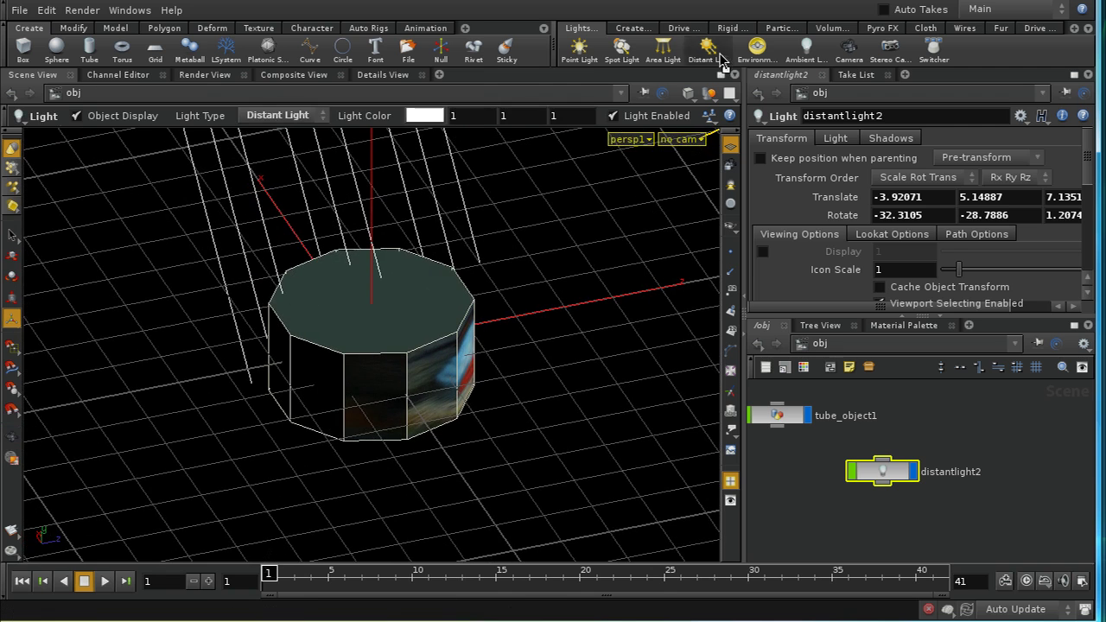
key(Escape)
drag(496, 279, 542, 400)
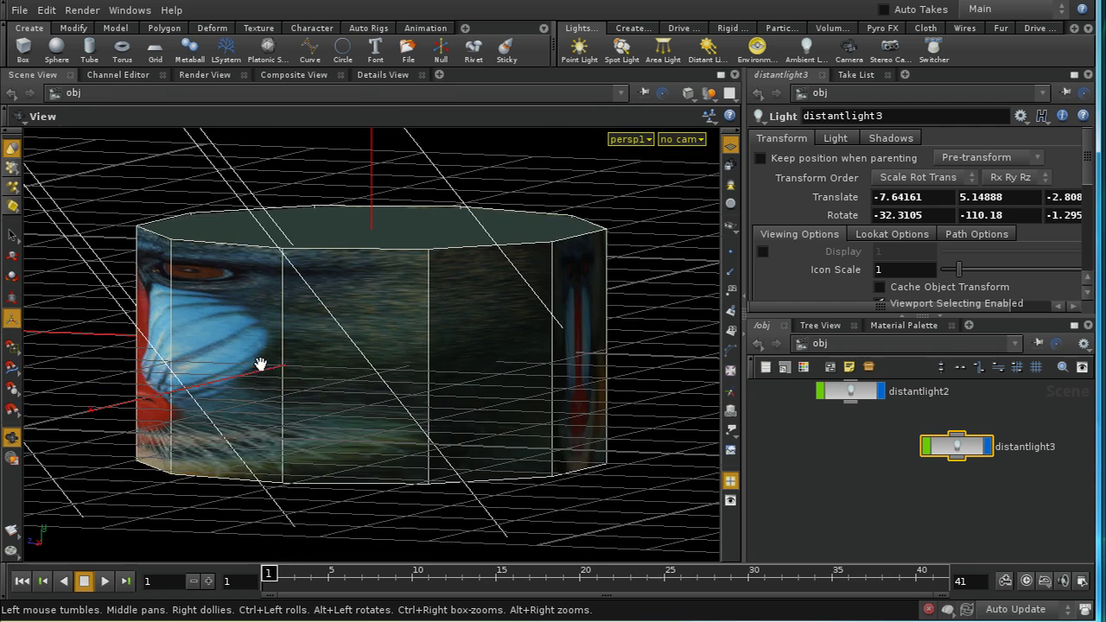
drag(259, 366, 458, 451)
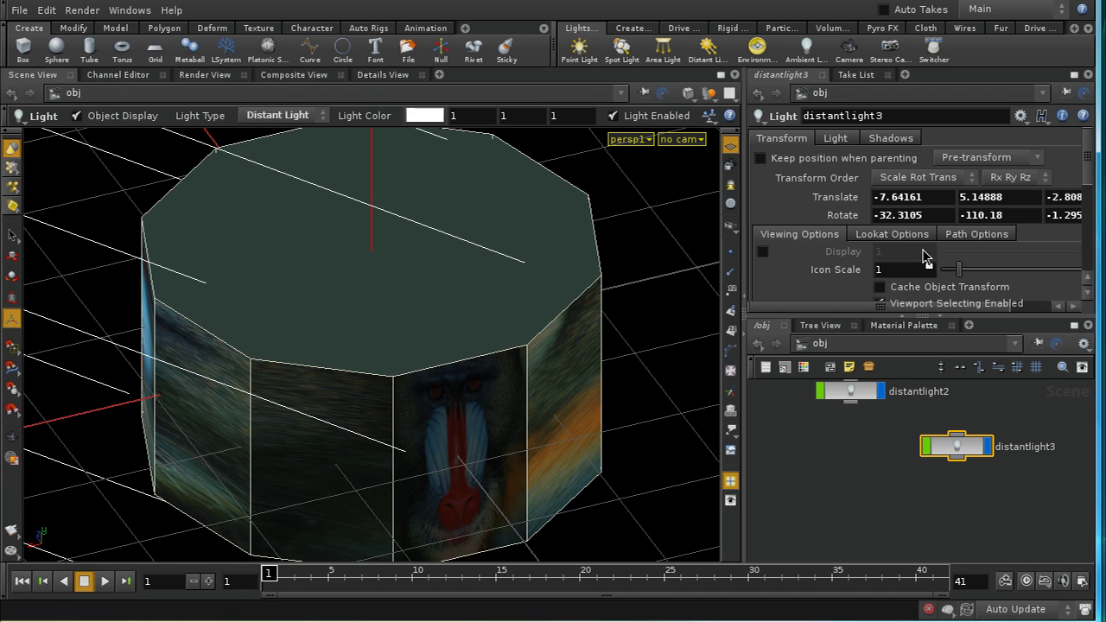
middle_drag(873, 477, 909, 533)
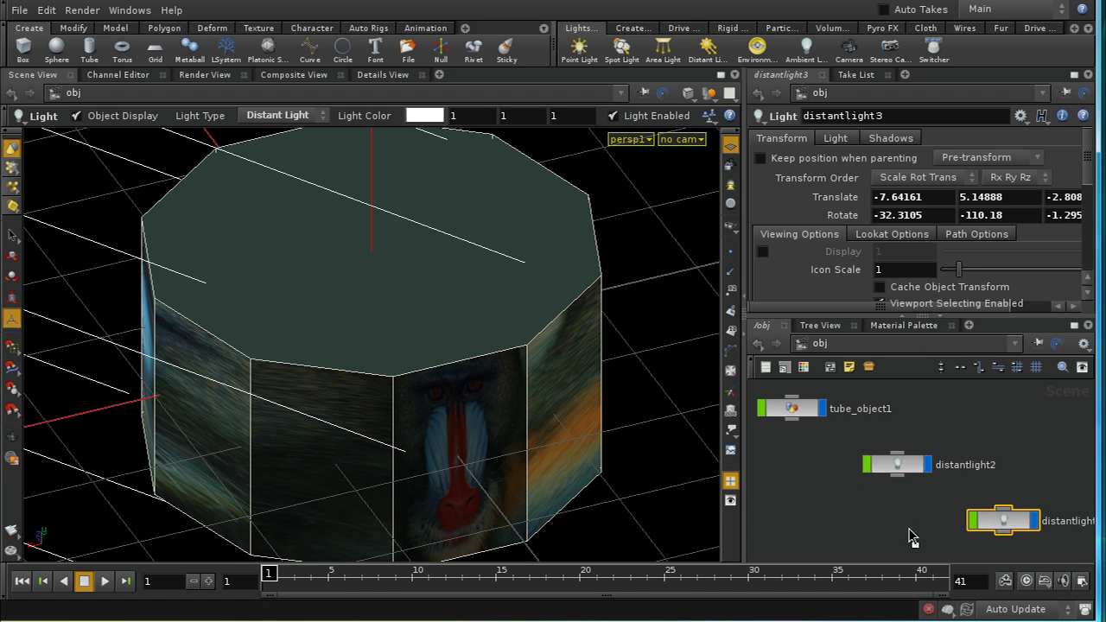
middle_drag(813, 413, 872, 463)
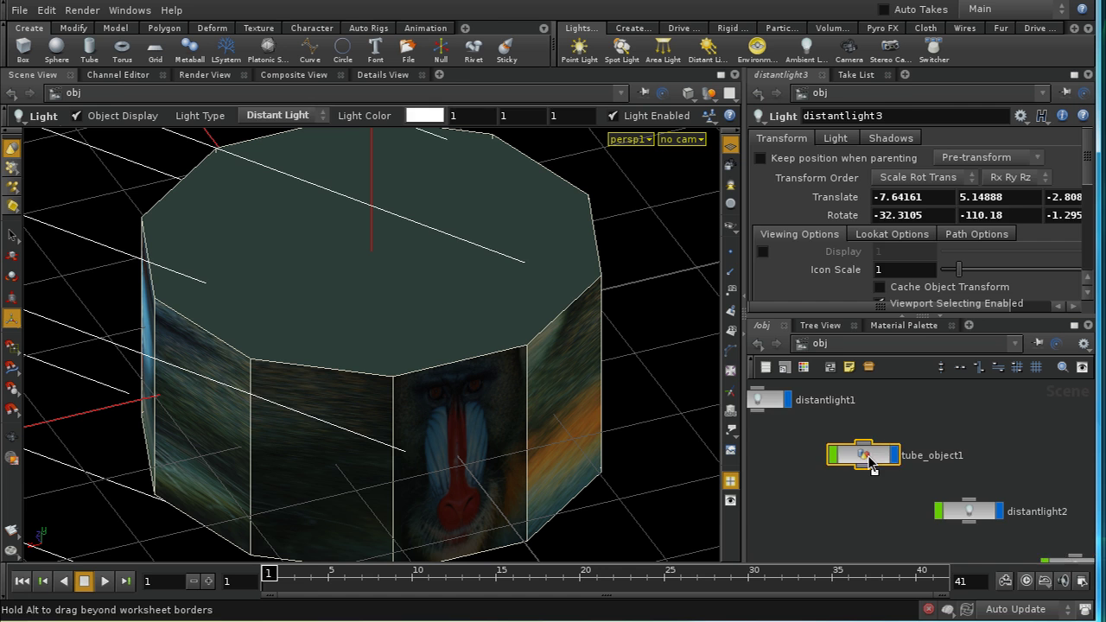
Step: Switch uvquickshade1's texture map to UVcolor.rat and orbit to inspect the tube
double_click(866, 455)
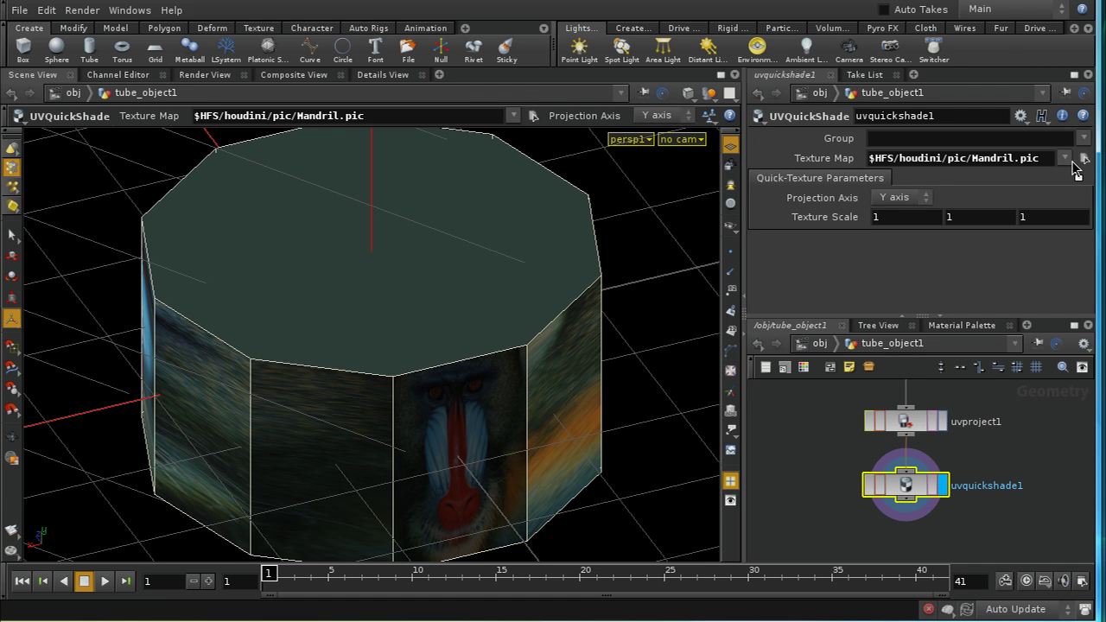
click(1084, 158)
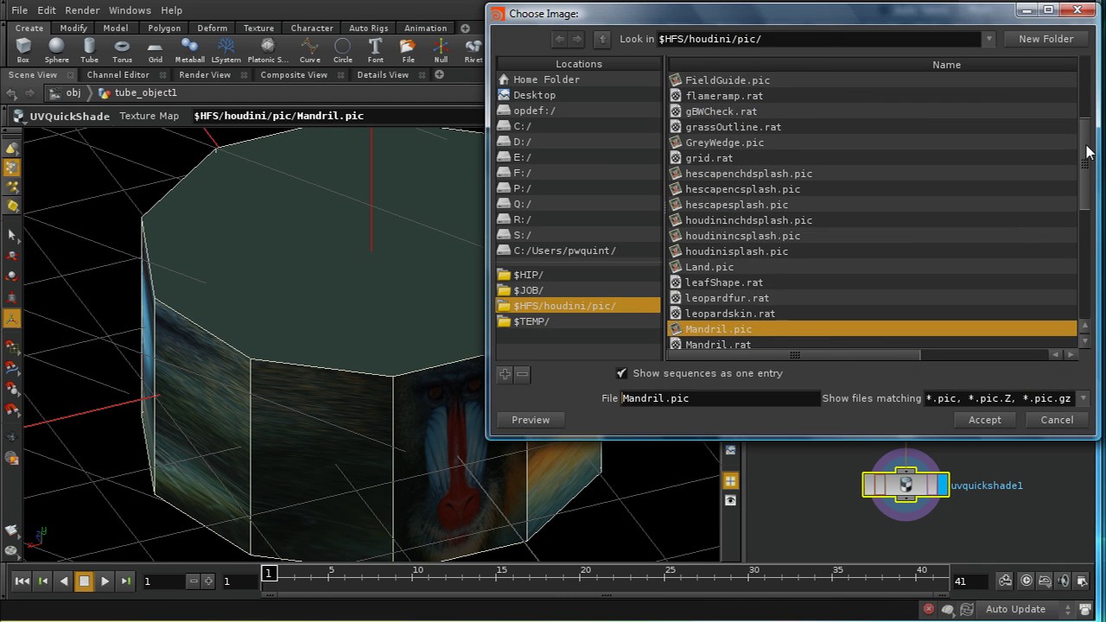
drag(1087, 151, 1084, 318)
click(737, 329)
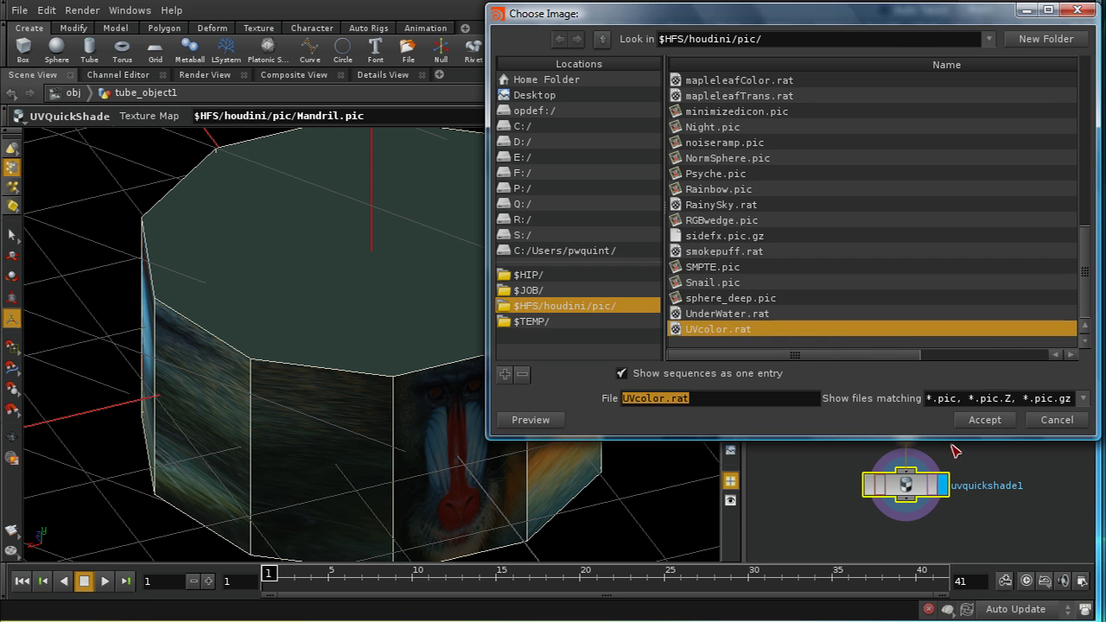
click(984, 419)
key(space)
drag(433, 479, 389, 352)
scroll(389, 351, up, 3)
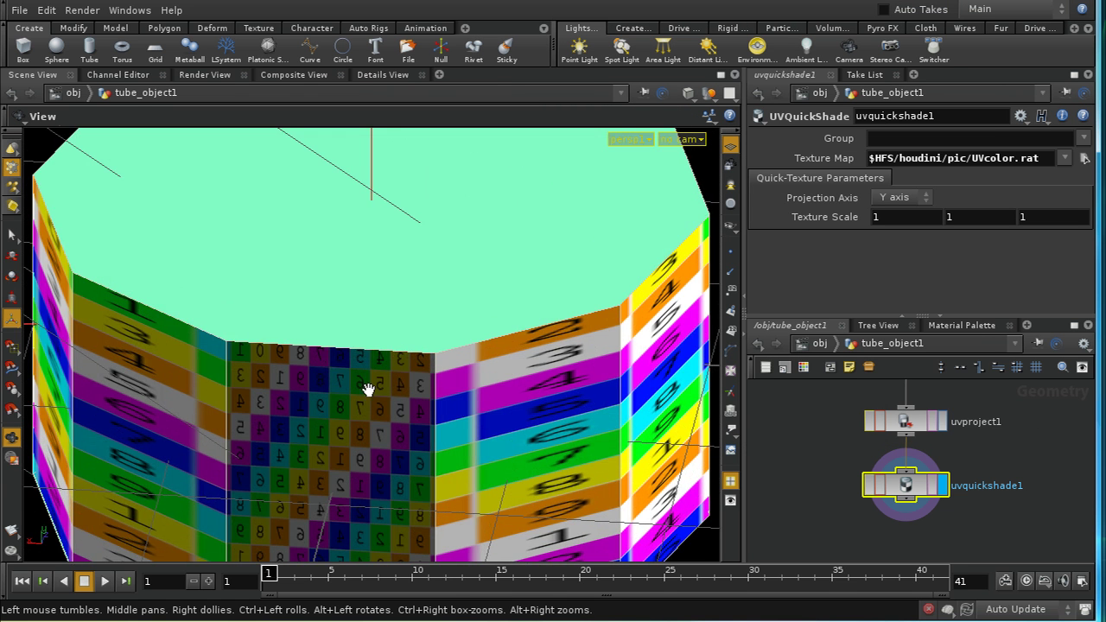
scroll(372, 388, down, 3)
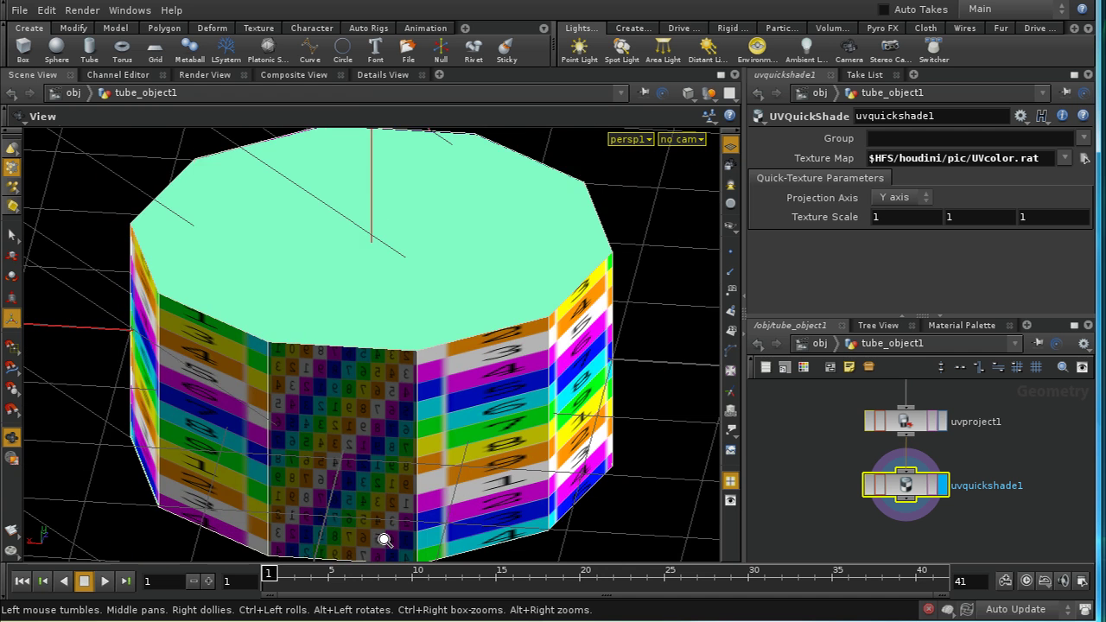
drag(460, 472, 457, 457)
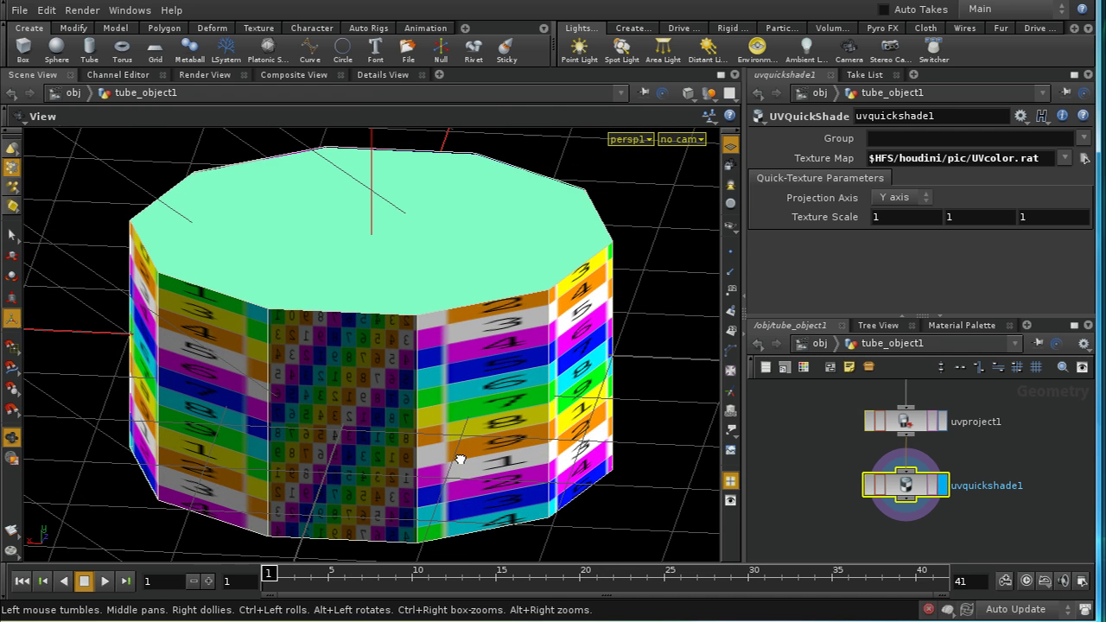
key(Return)
Step: Select uvproject1 and orbit the tube to check its cylindrical side mapping
click(899, 427)
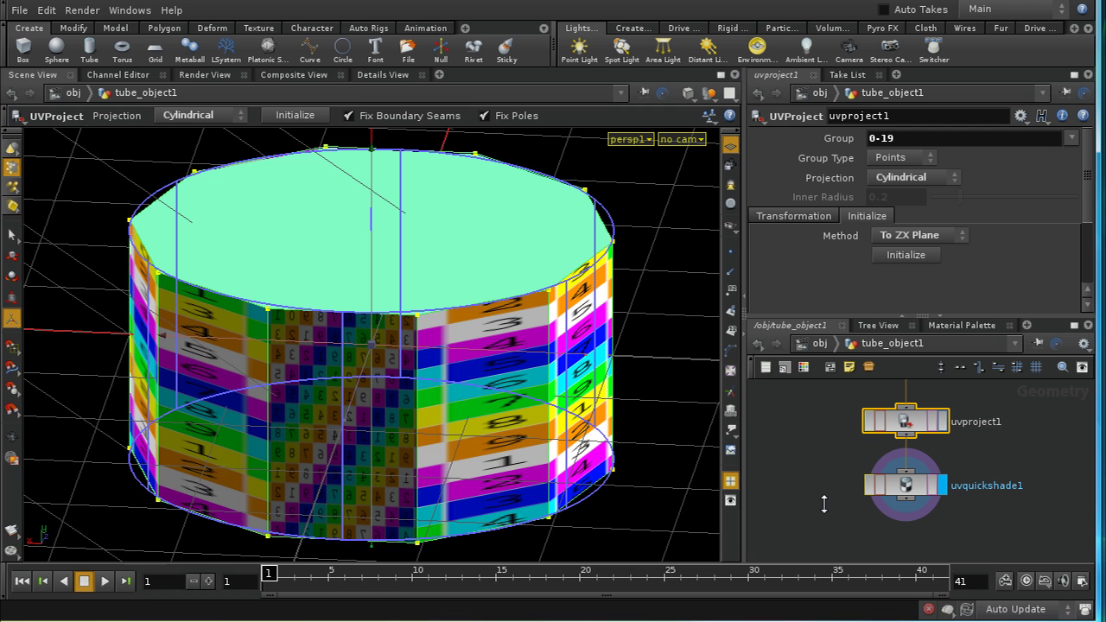
key(Escape)
drag(662, 371, 515, 355)
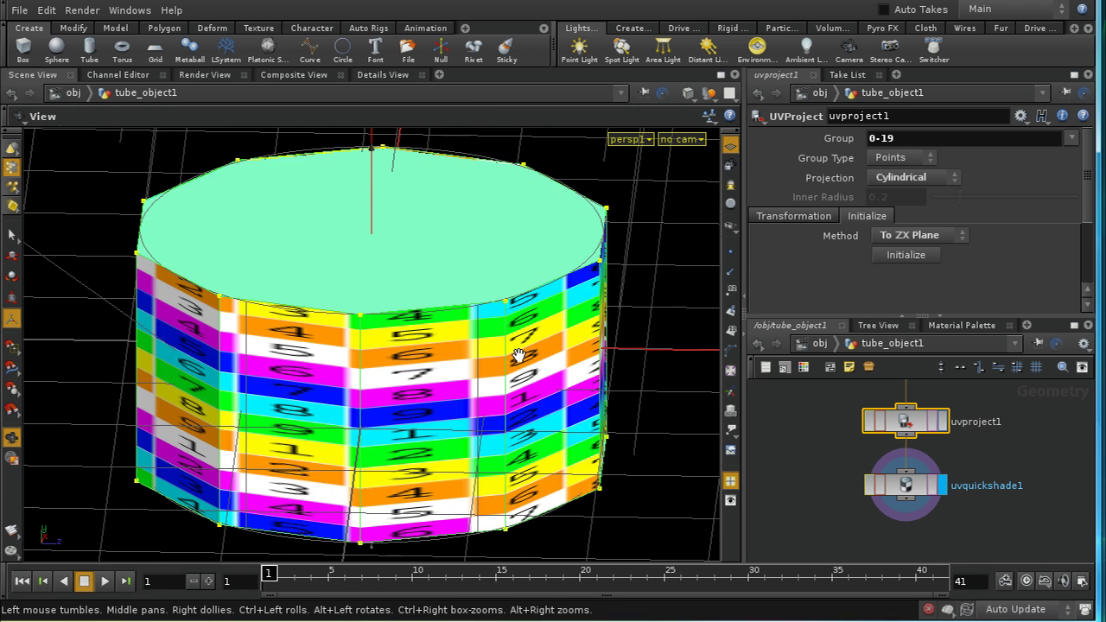
drag(485, 440, 471, 409)
key(Return)
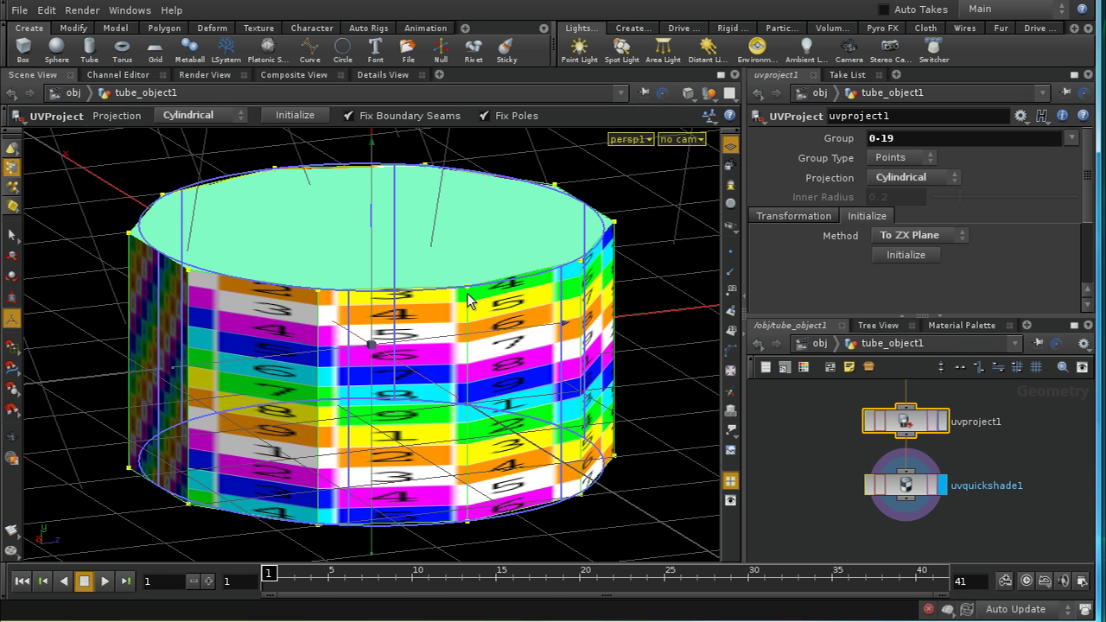
key(Escape)
drag(536, 432, 464, 399)
key(Return)
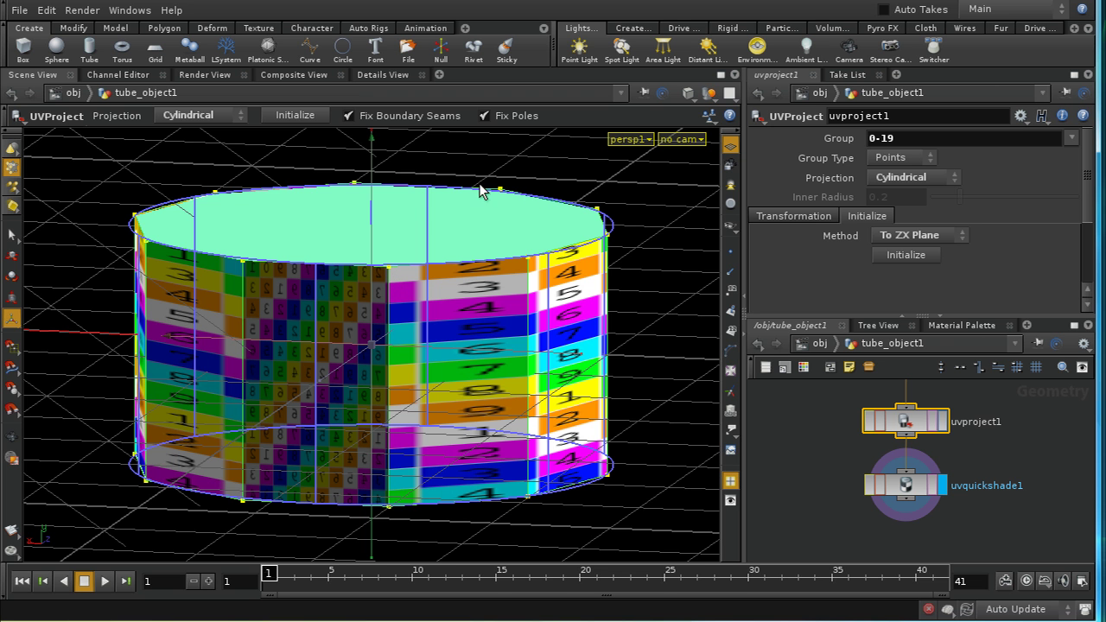
key(s)
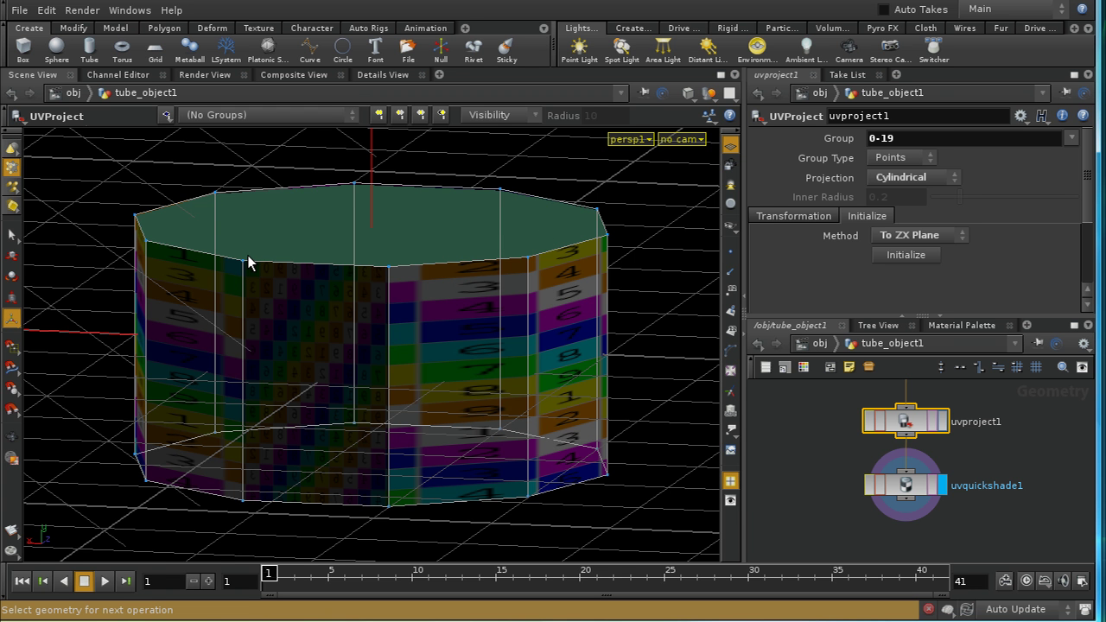
Step: Display the bare tube from tube1 and delete the uvproject1 node
key(Escape)
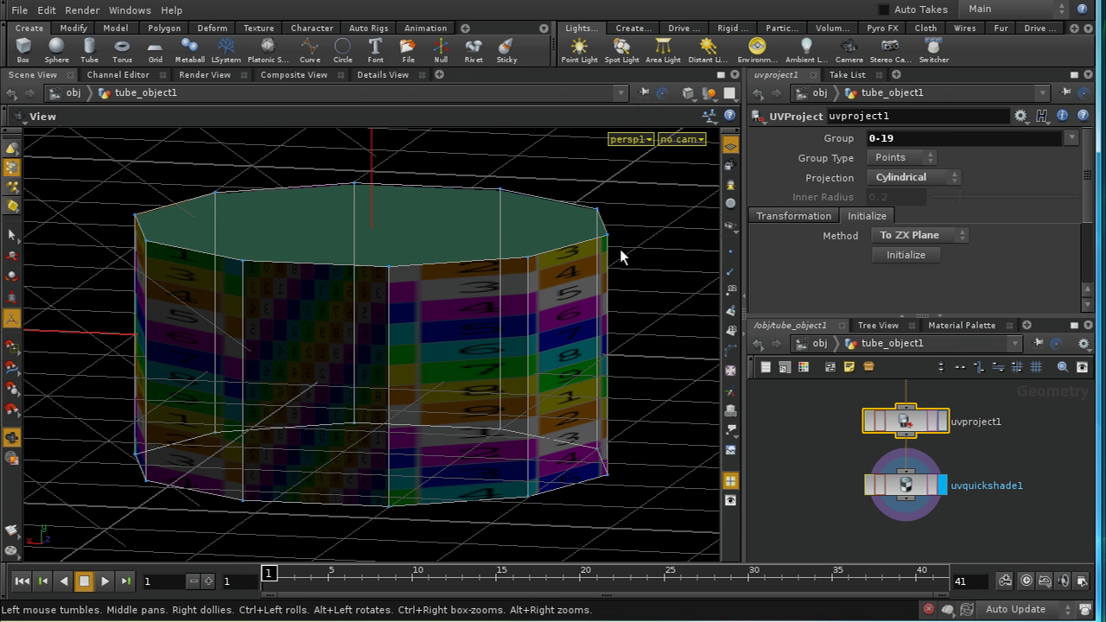
right_drag(622, 255, 647, 433)
key(Return)
key(s)
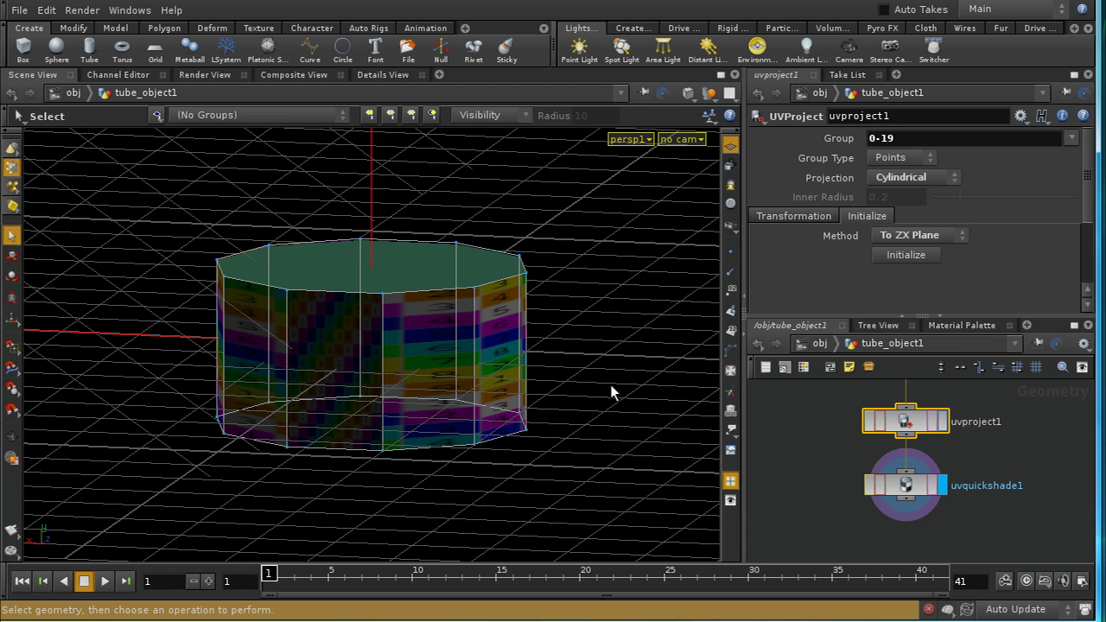
middle_drag(982, 488, 963, 575)
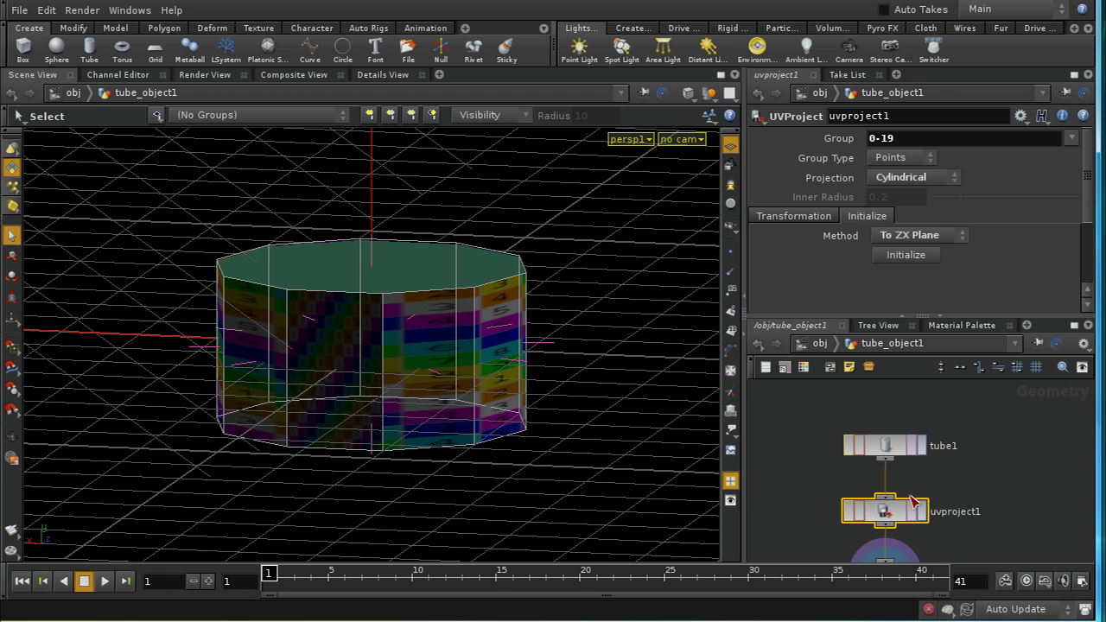
click(923, 456)
click(923, 447)
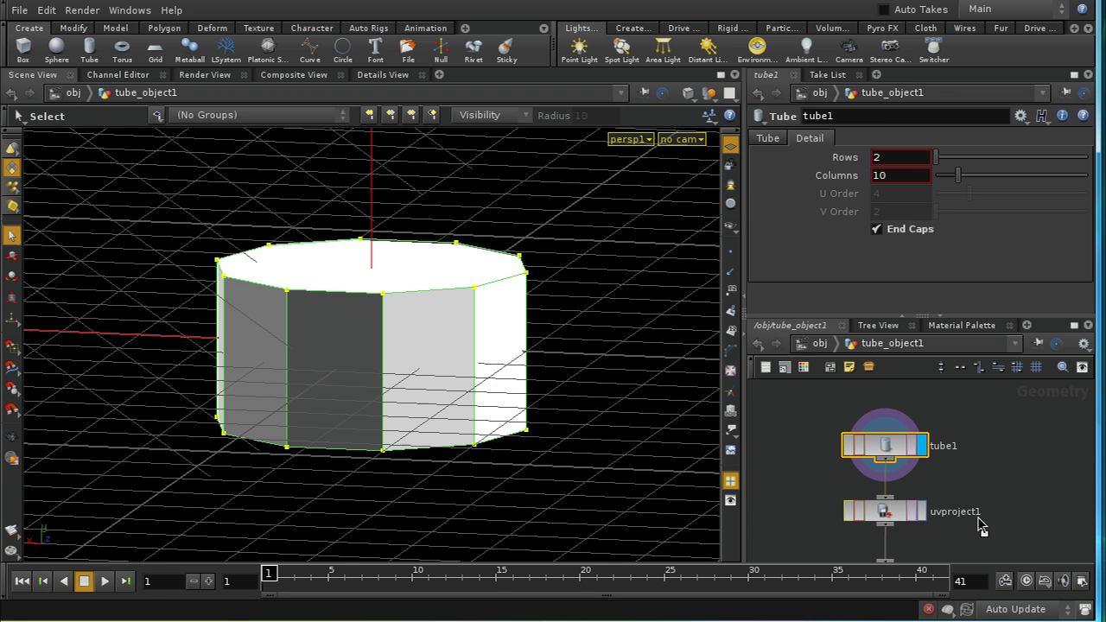
click(906, 523)
key(Delete)
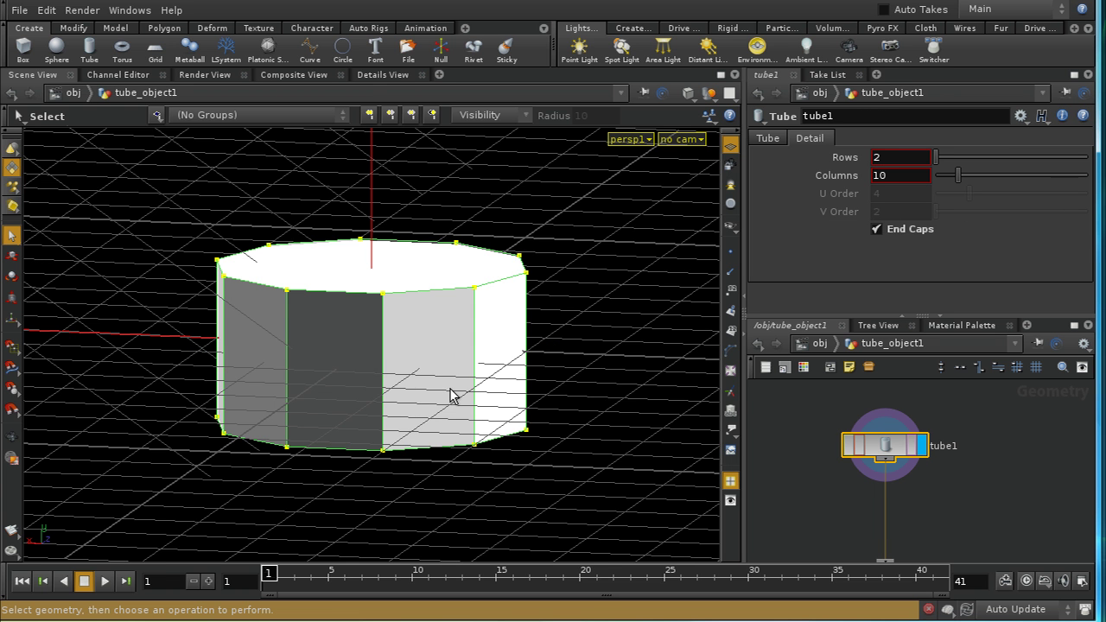
Step: Select the whole tube and search the Tab menu for 'uv'
click(406, 382)
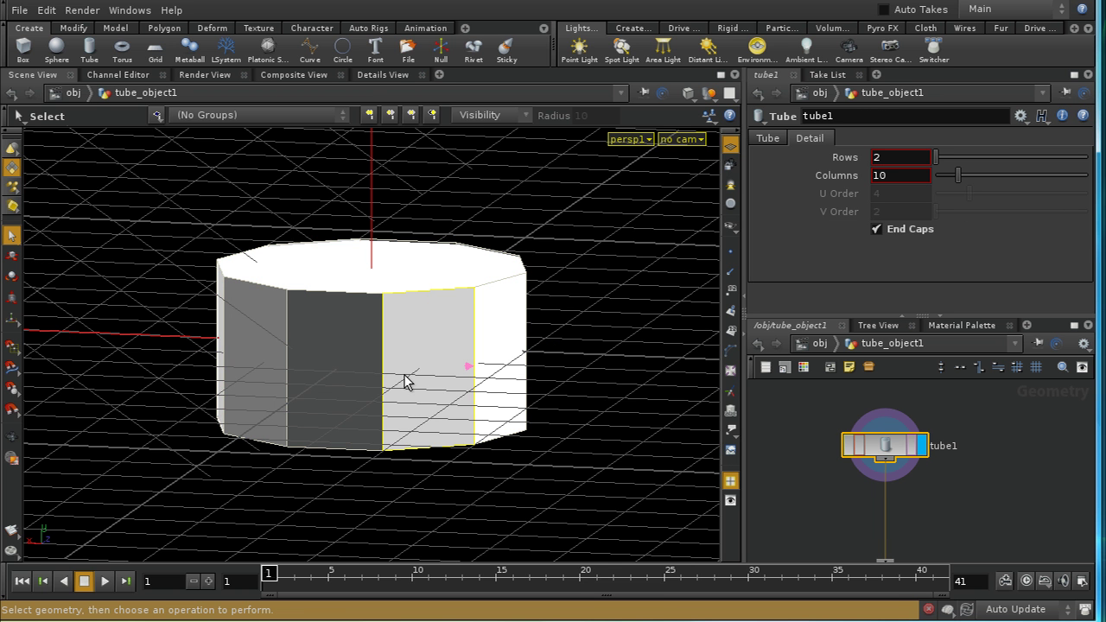
double_click(406, 381)
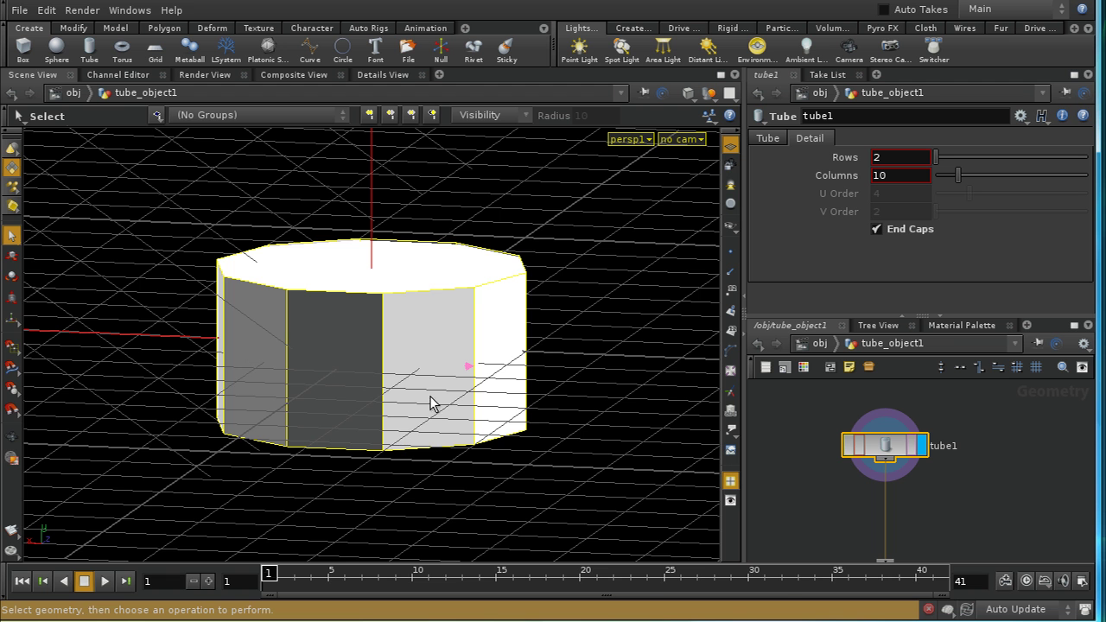
key(Tab)
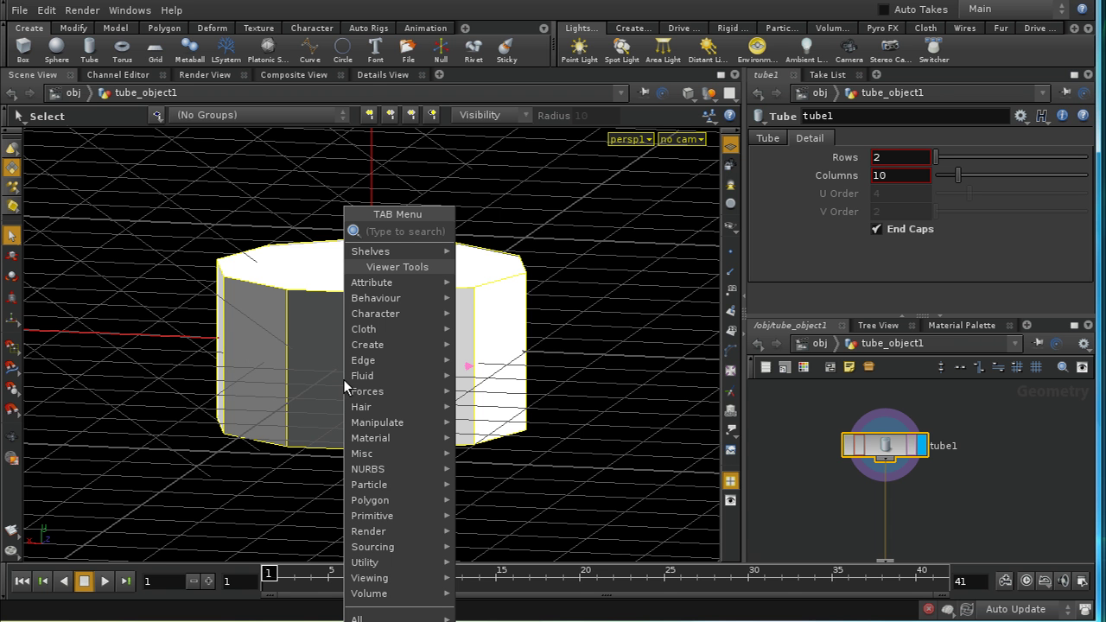
text(uv)
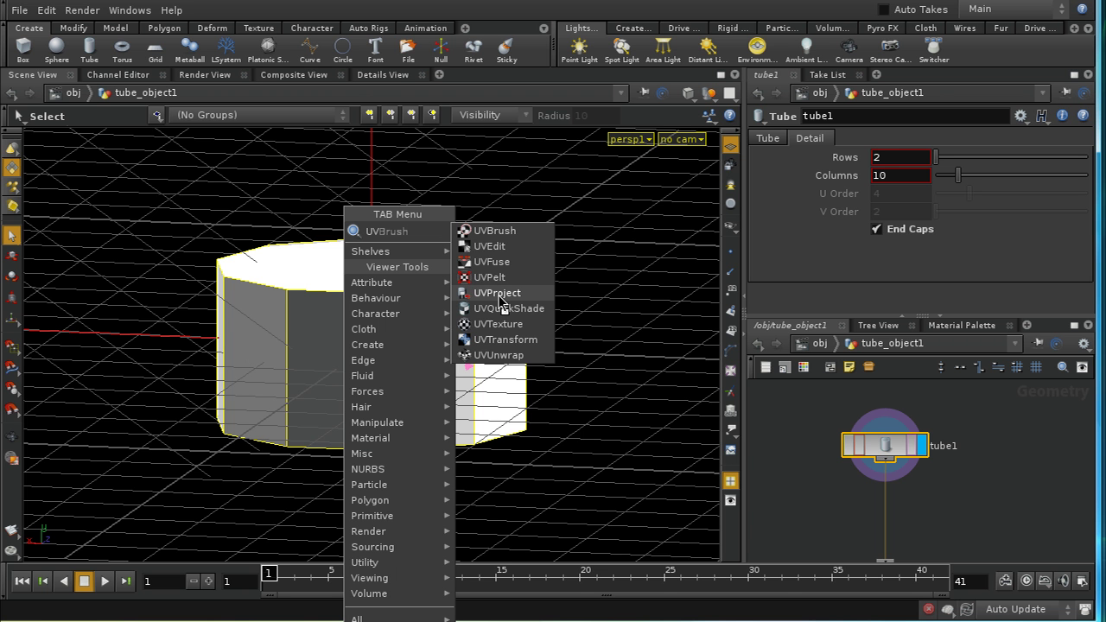
Step: Add a new UVProject set to Cylindrical, initialized to fit the tube on the ZX plane
click(498, 294)
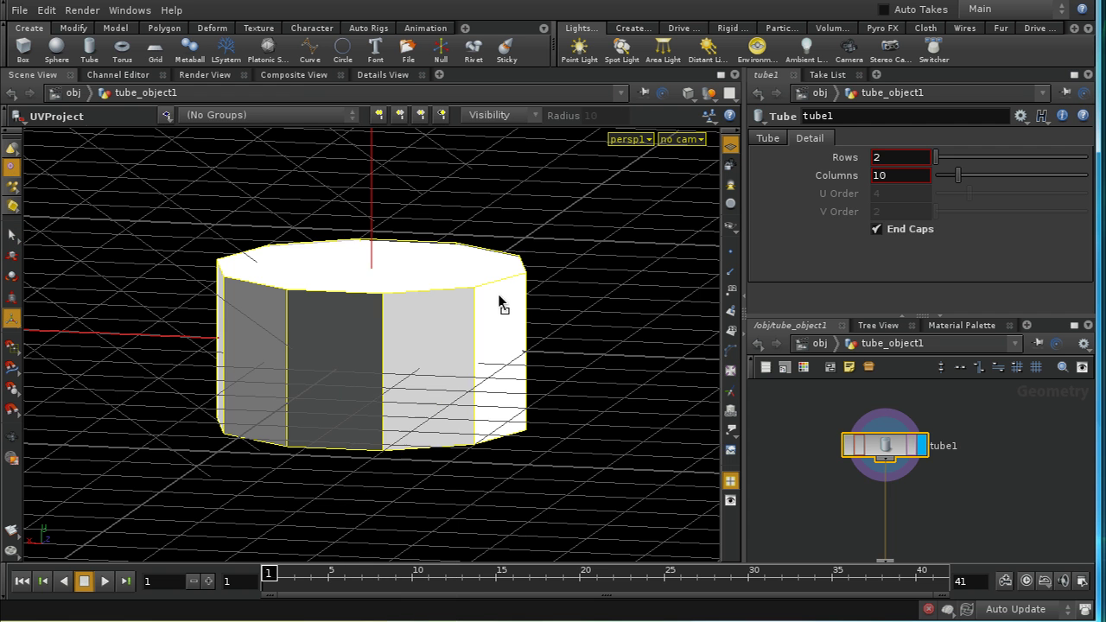
click(261, 28)
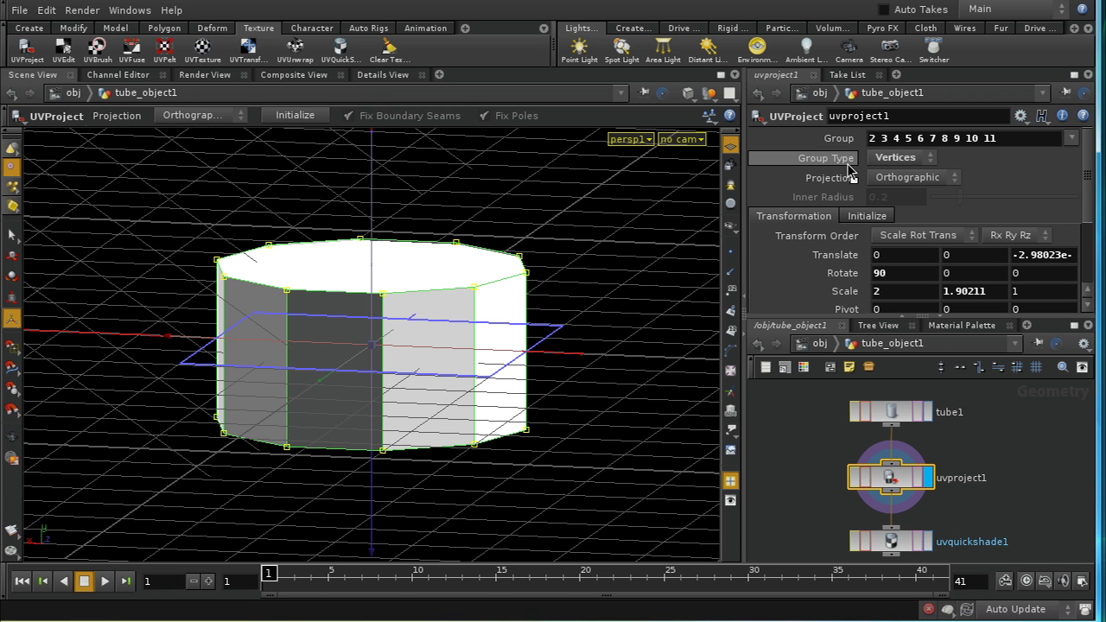
scroll(986, 497, down, 2)
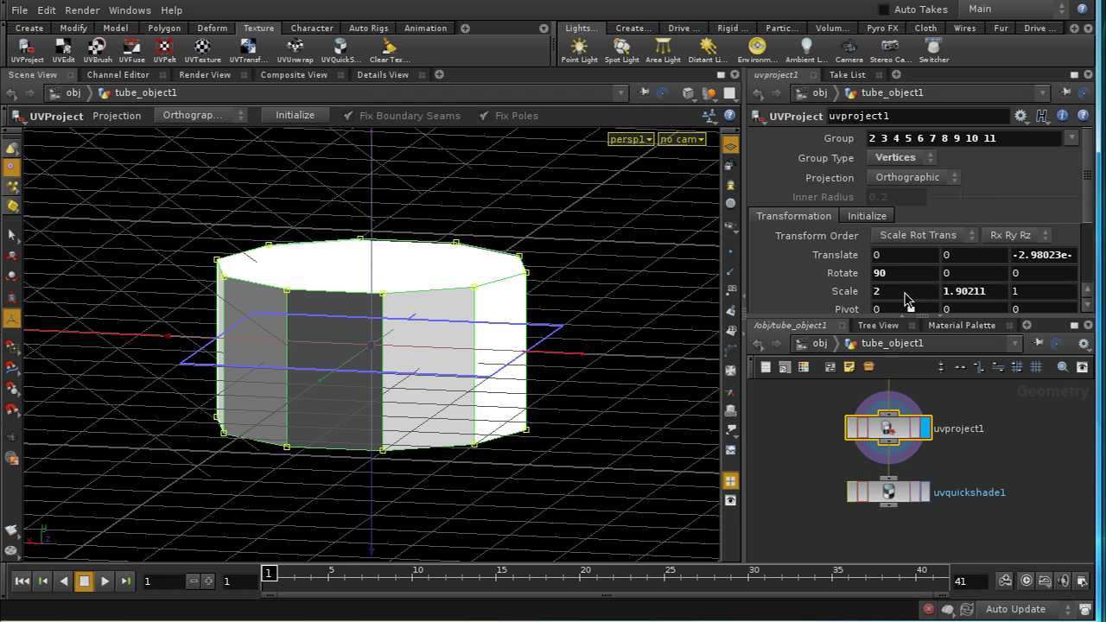
click(907, 177)
click(902, 229)
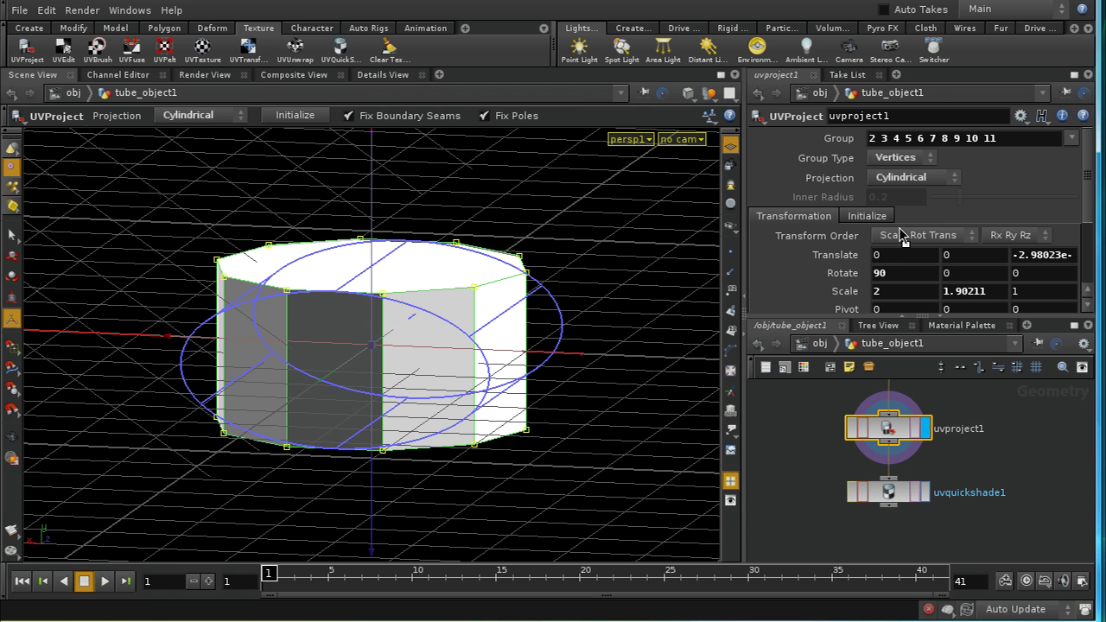
click(878, 216)
click(902, 240)
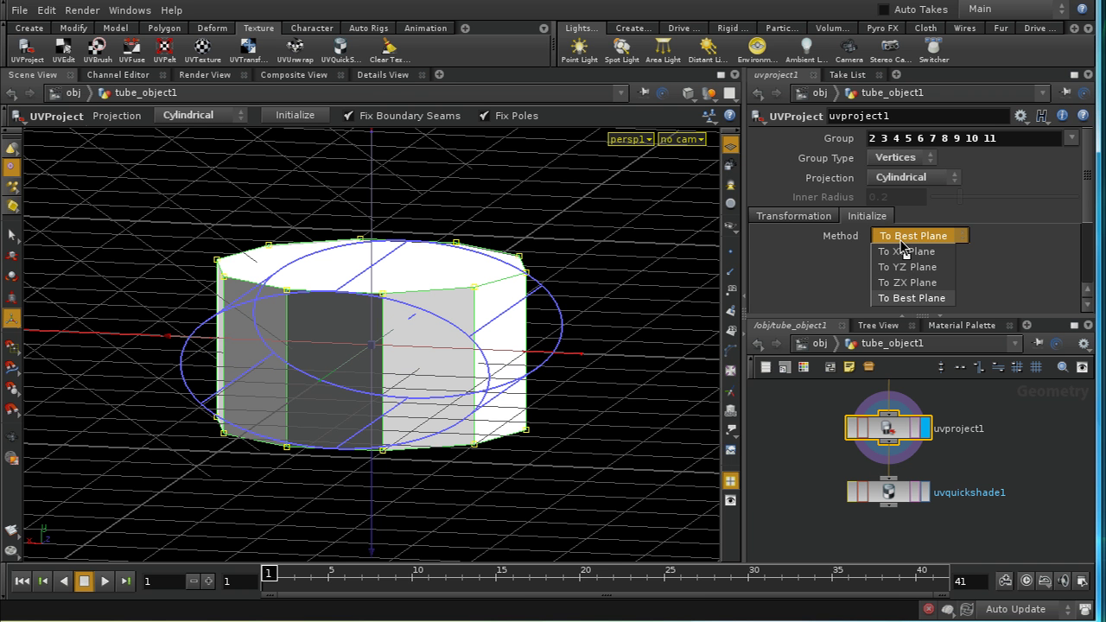
click(902, 284)
click(906, 257)
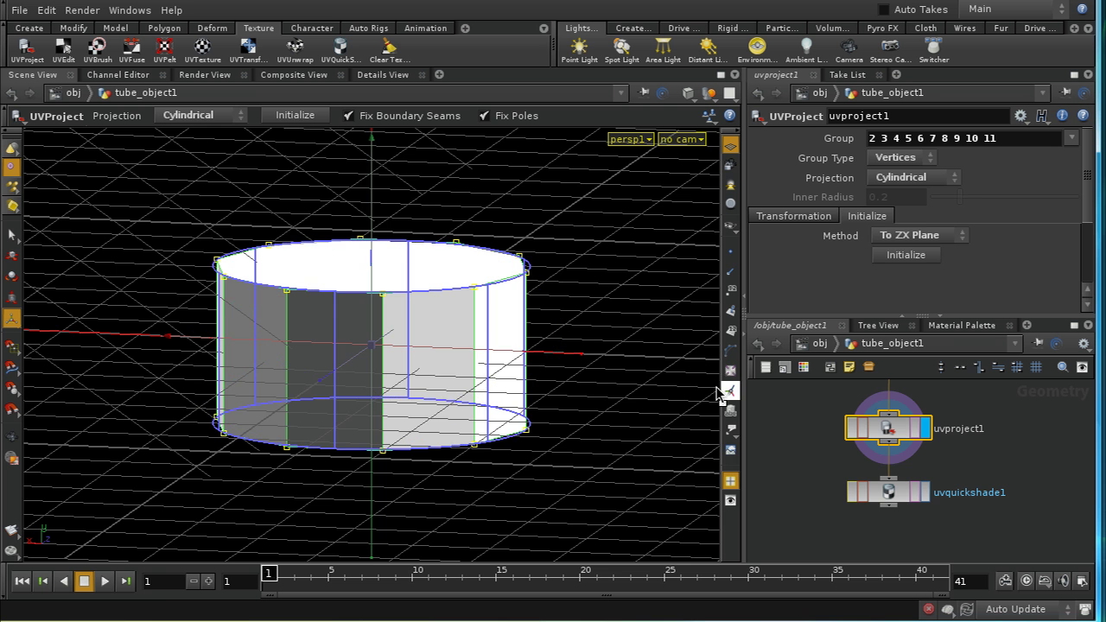
click(886, 490)
click(925, 493)
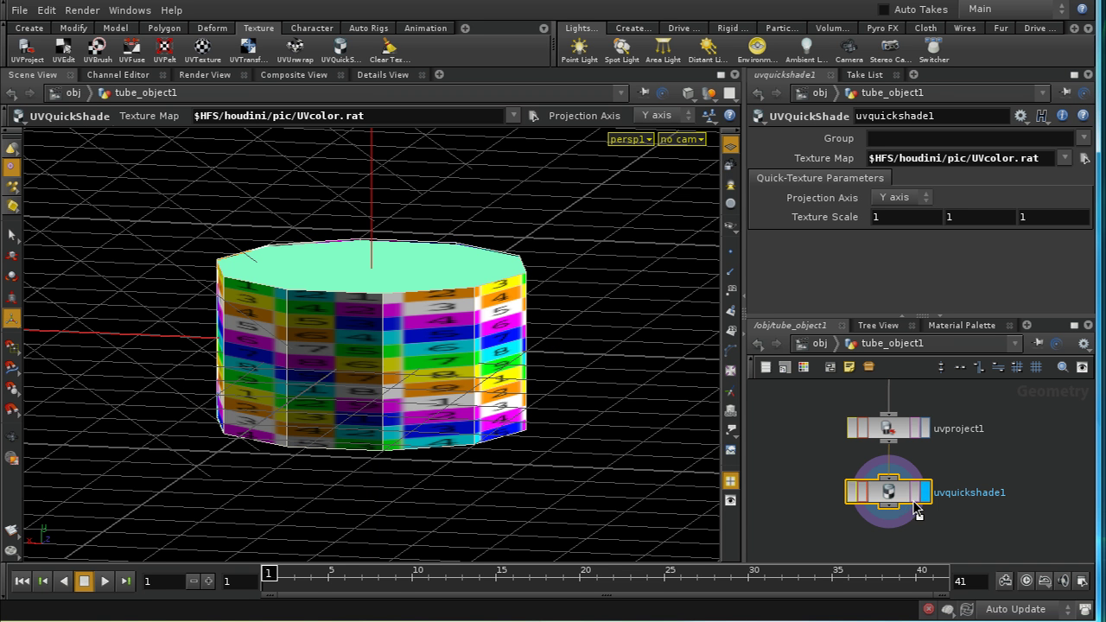
key(Escape)
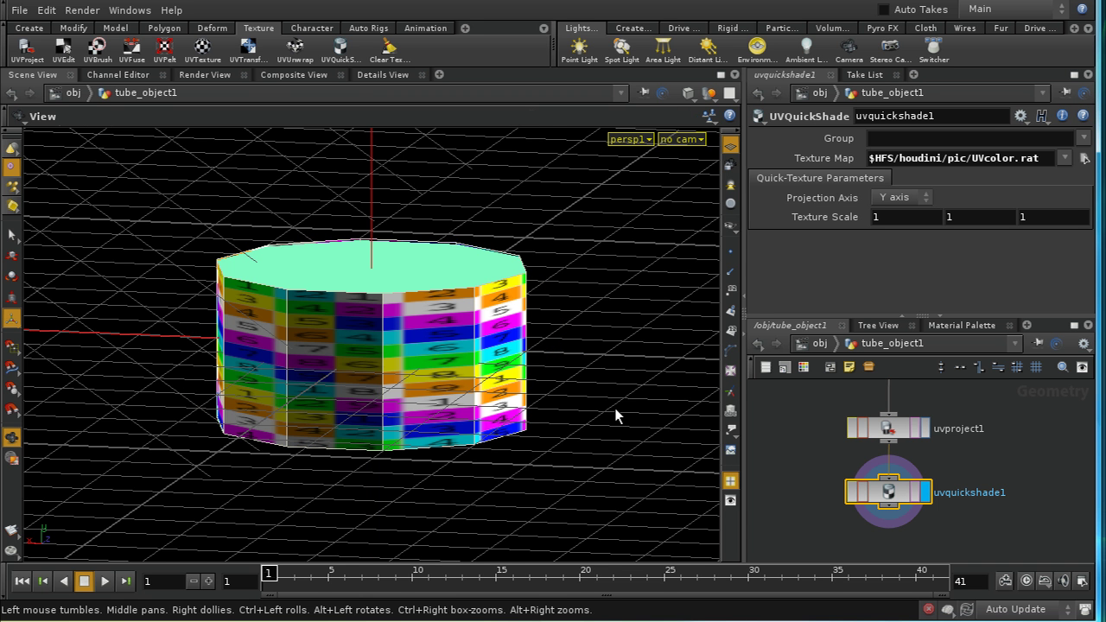
drag(615, 408, 343, 445)
right_drag(343, 446, 372, 346)
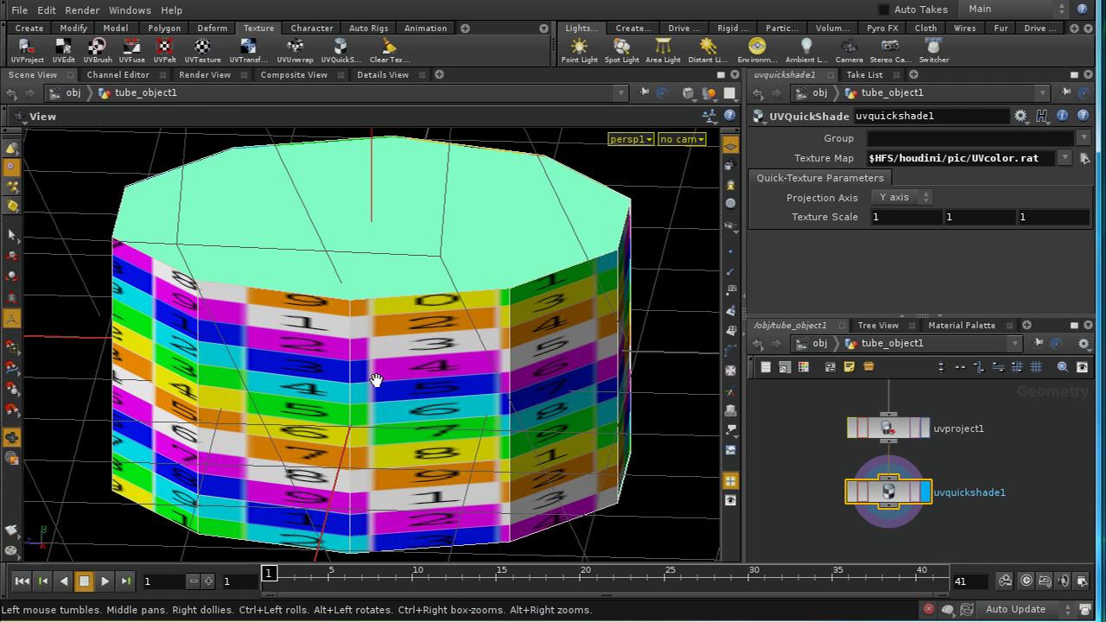
middle_drag(371, 346, 391, 320)
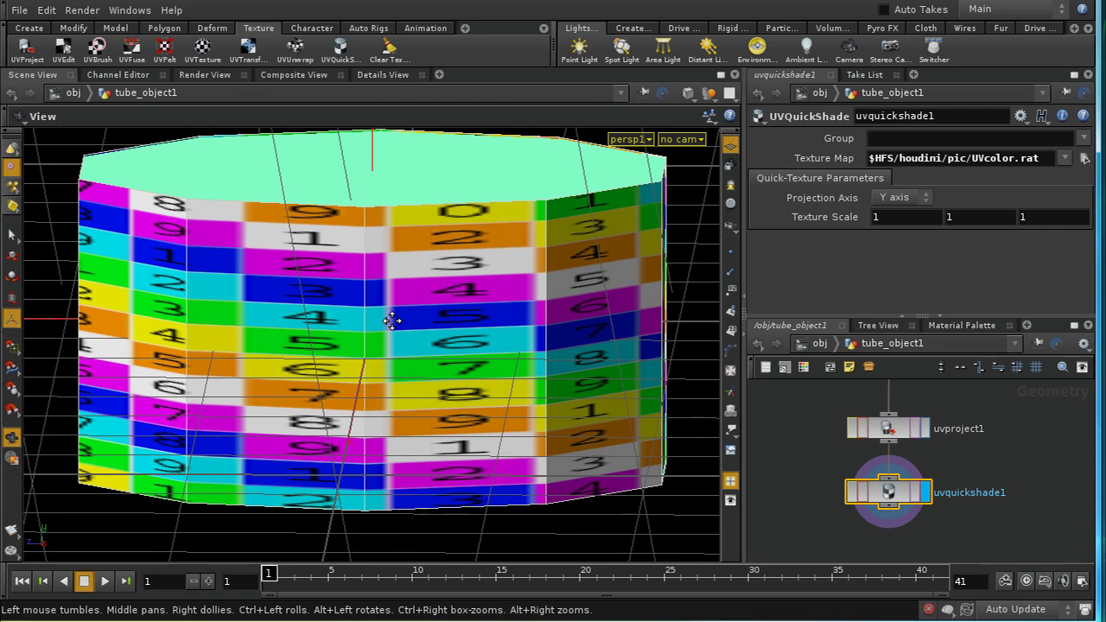
key(Return)
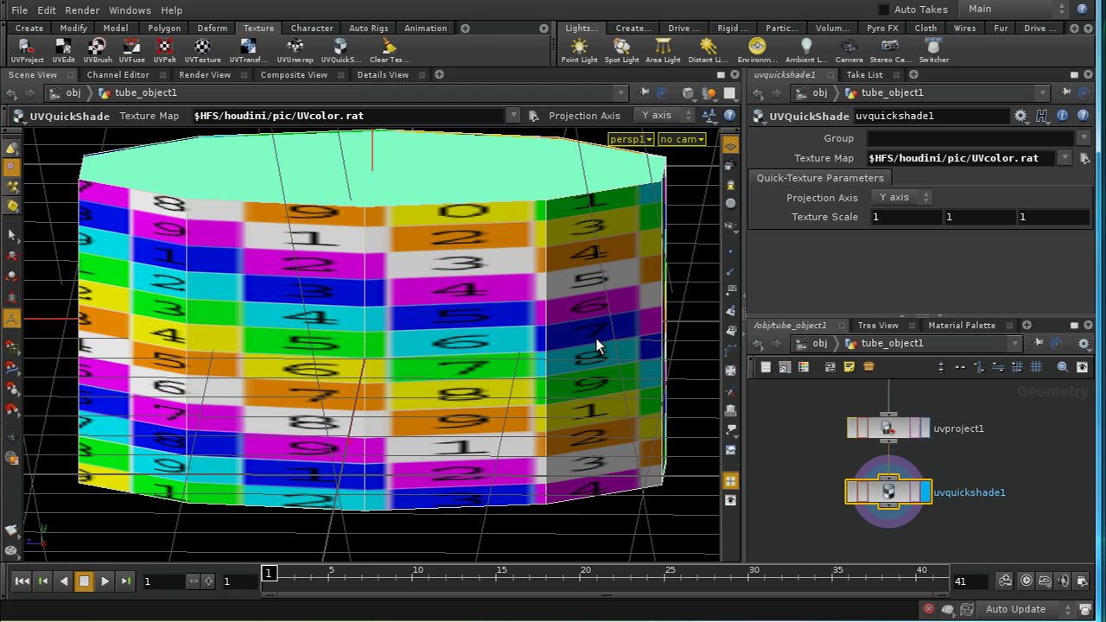
key(Escape)
right_drag(563, 217, 560, 418)
drag(558, 409, 518, 424)
right_drag(467, 317, 468, 426)
key(Return)
key(Escape)
drag(466, 425, 435, 378)
key(Return)
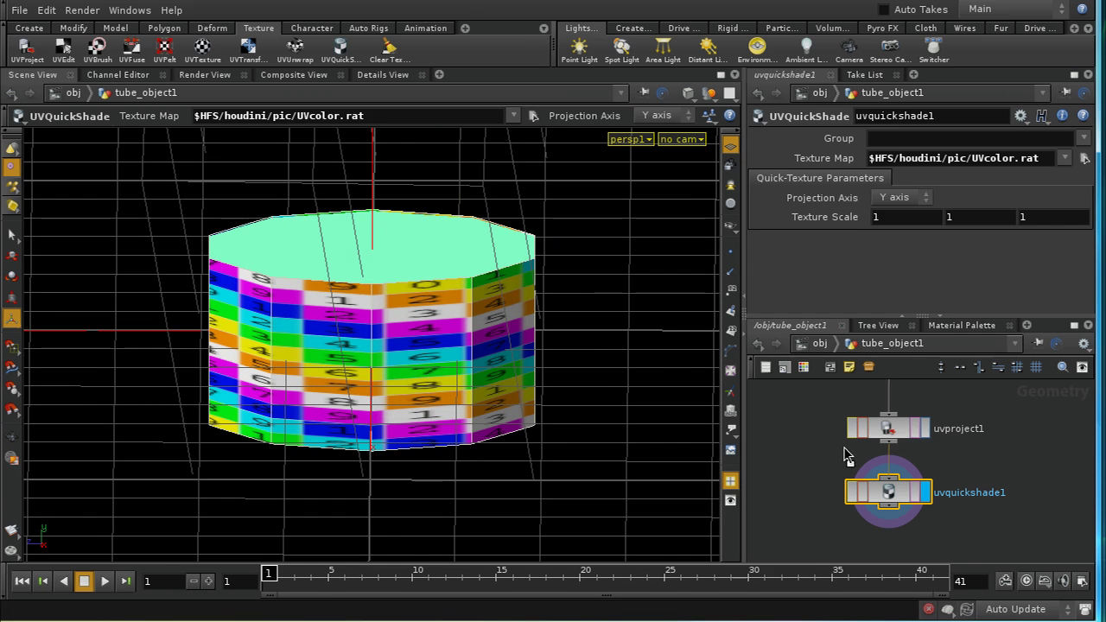
Step: Select uvproject1, orbit down onto the top cap, and frame the three network nodes
click(888, 430)
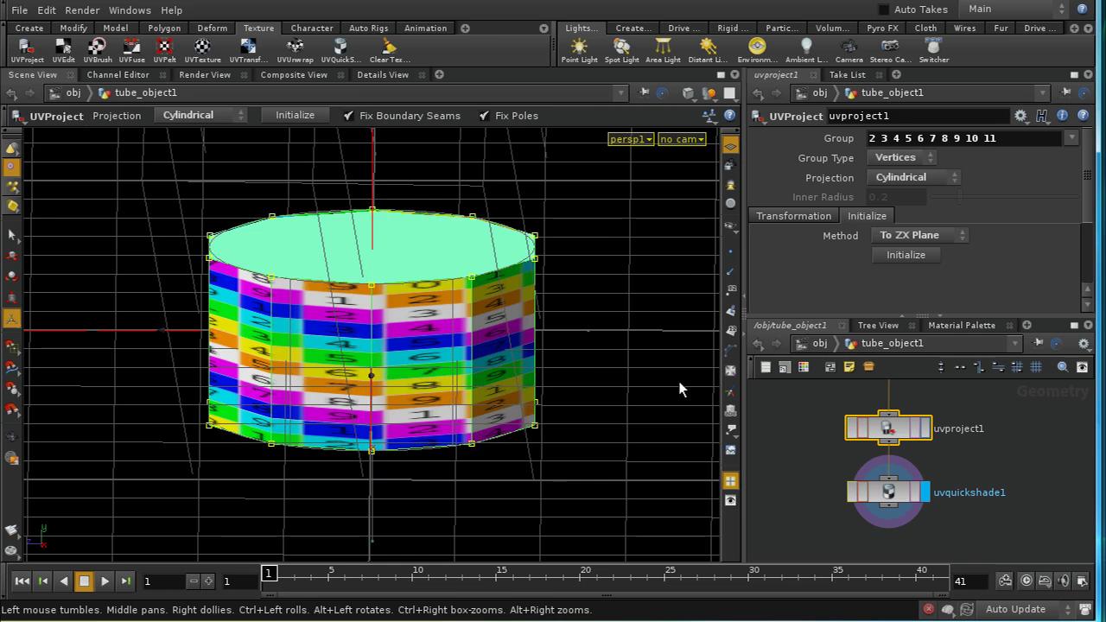
key(Escape)
drag(682, 388, 603, 382)
key(Return)
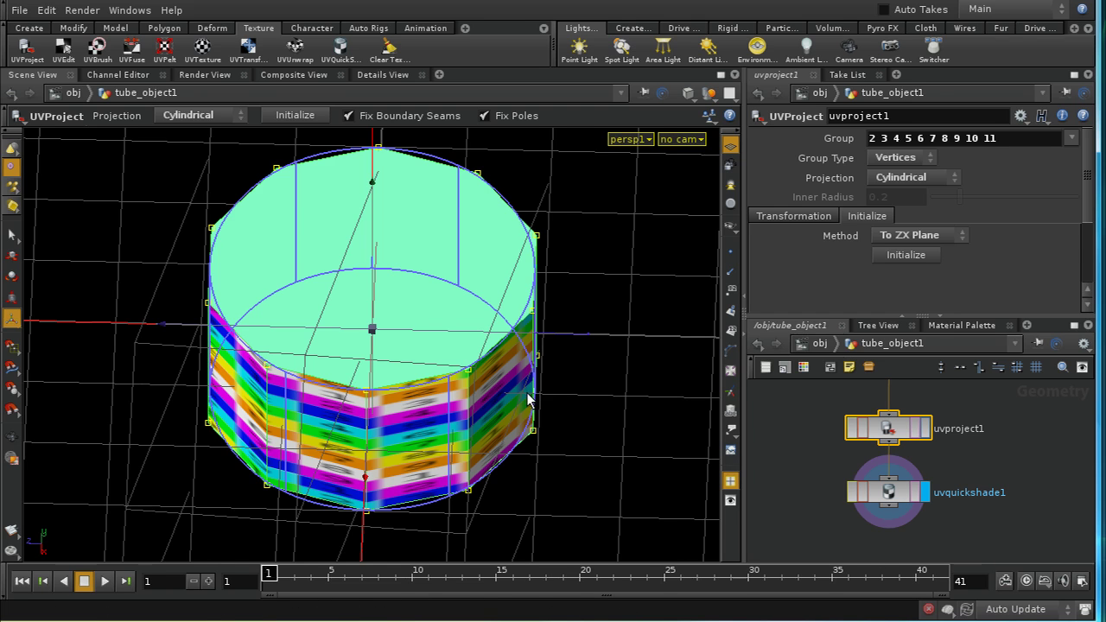
key(h)
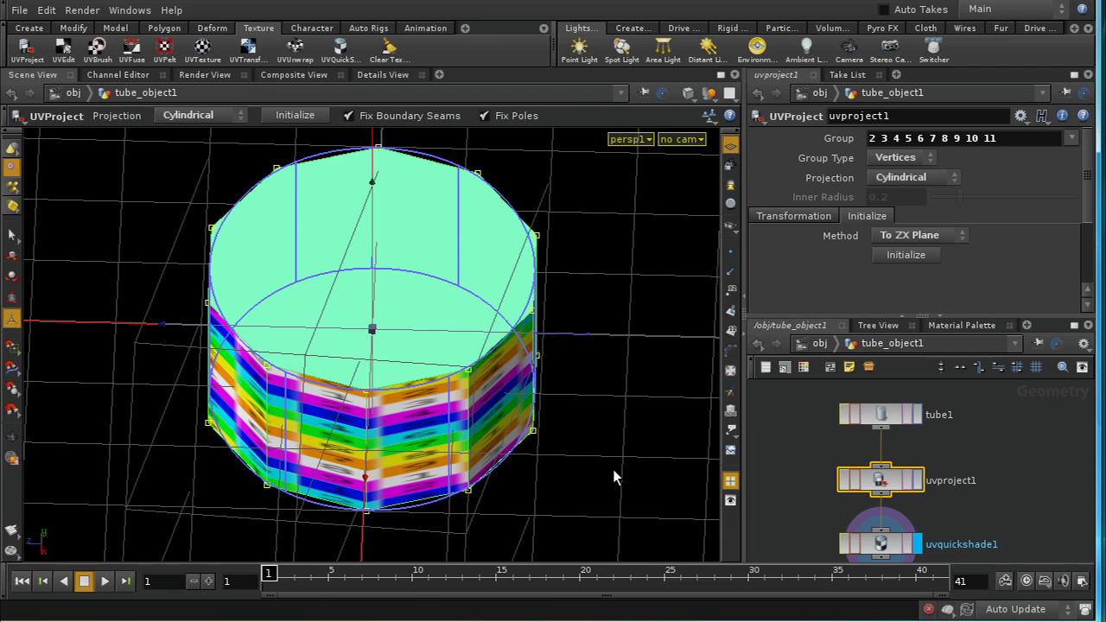
Step: Orbit around and under the tube to inspect the unmapped caps, then resume selecting
key(Escape)
mouse_move(612, 469)
mouse_down()
mouse_move(593, 297)
mouse_move(599, 483)
mouse_up()
key(Return)
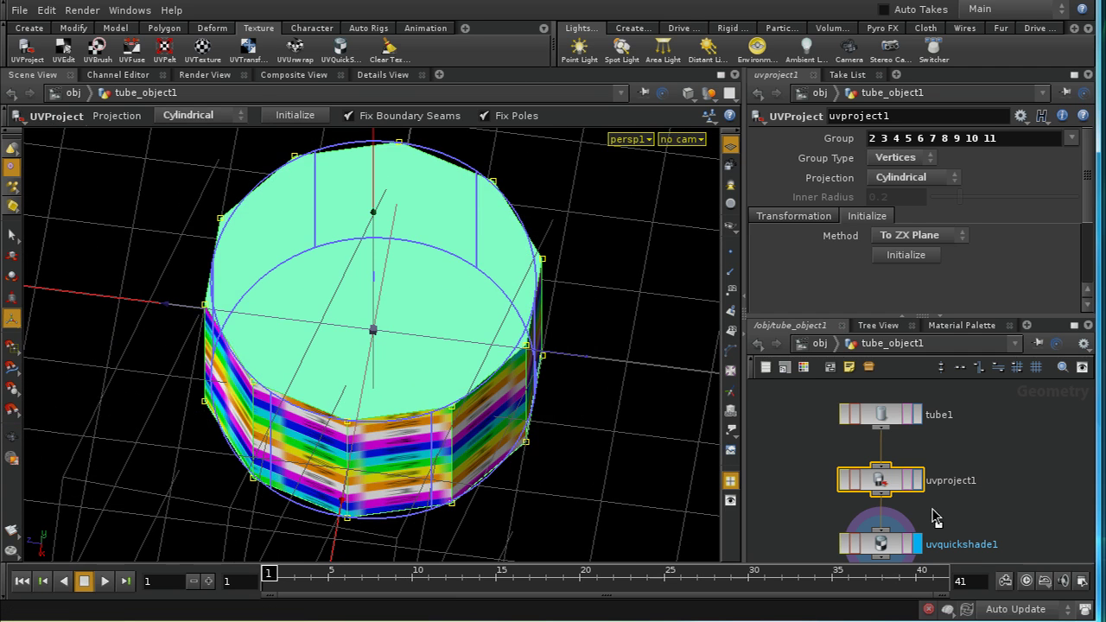
middle_drag(1017, 507, 1003, 447)
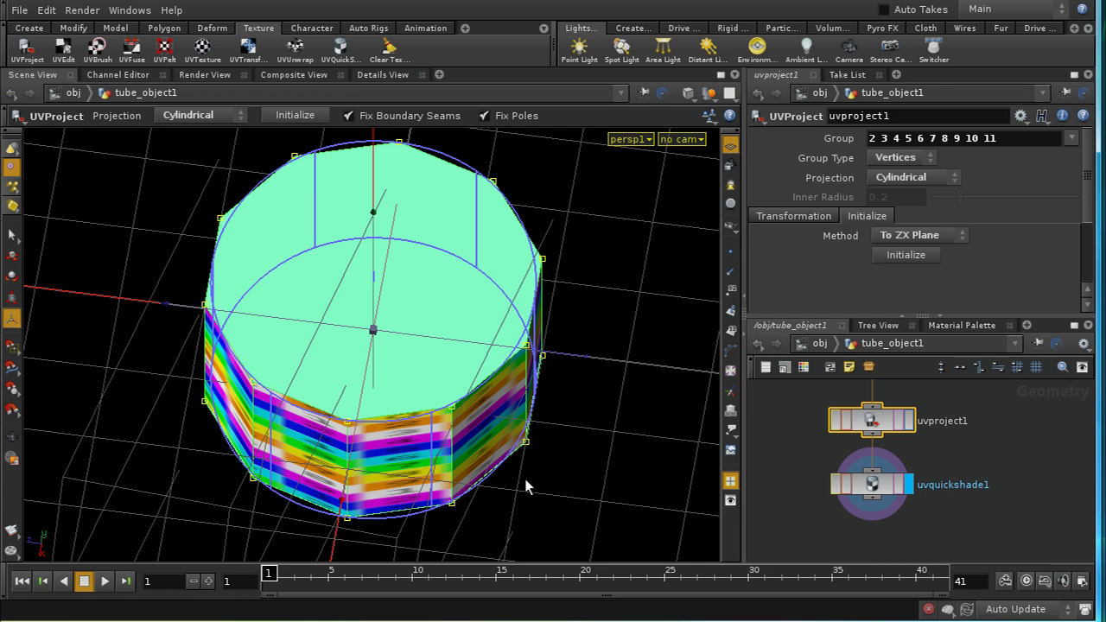
key(Escape)
drag(560, 454, 558, 430)
key(Return)
key(s)
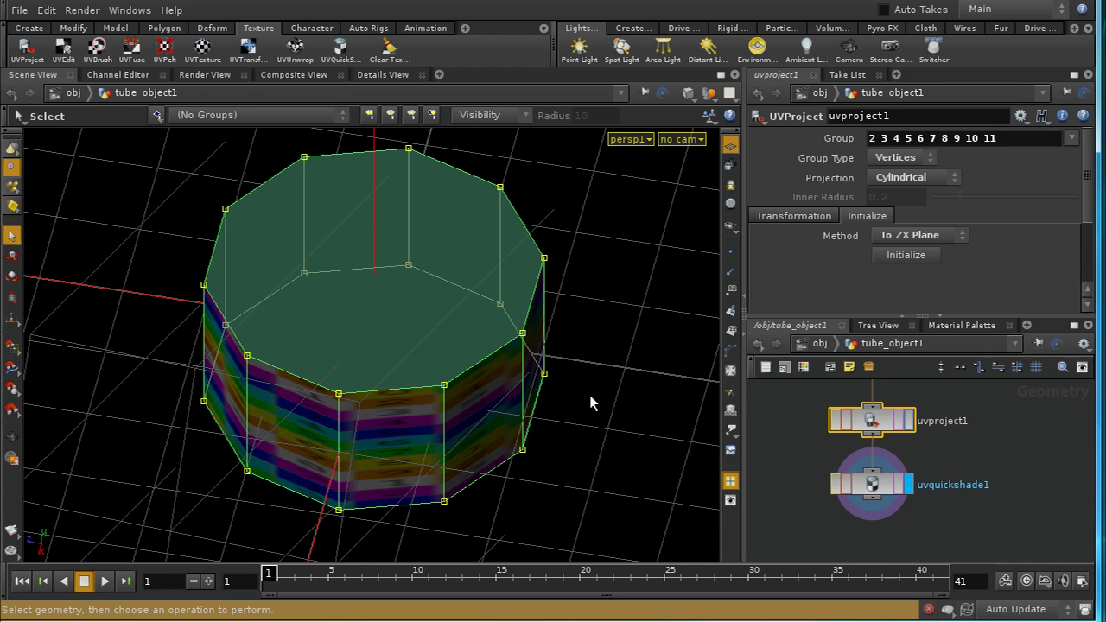
Step: Select the tube's top and bottom cap faces in face-selection mode
key(3)
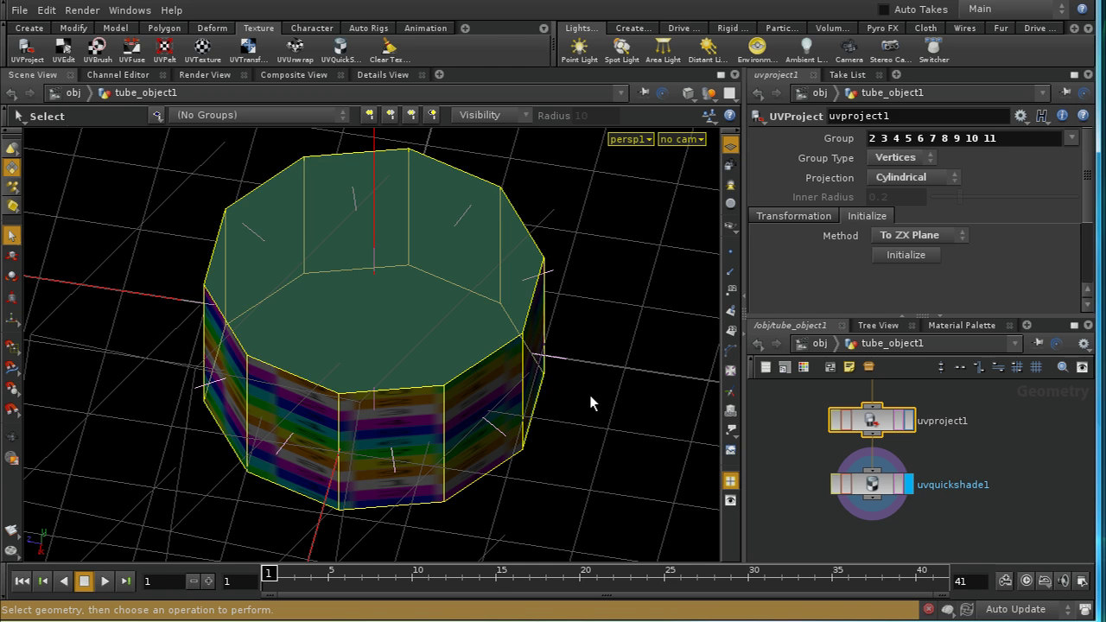
click(395, 301)
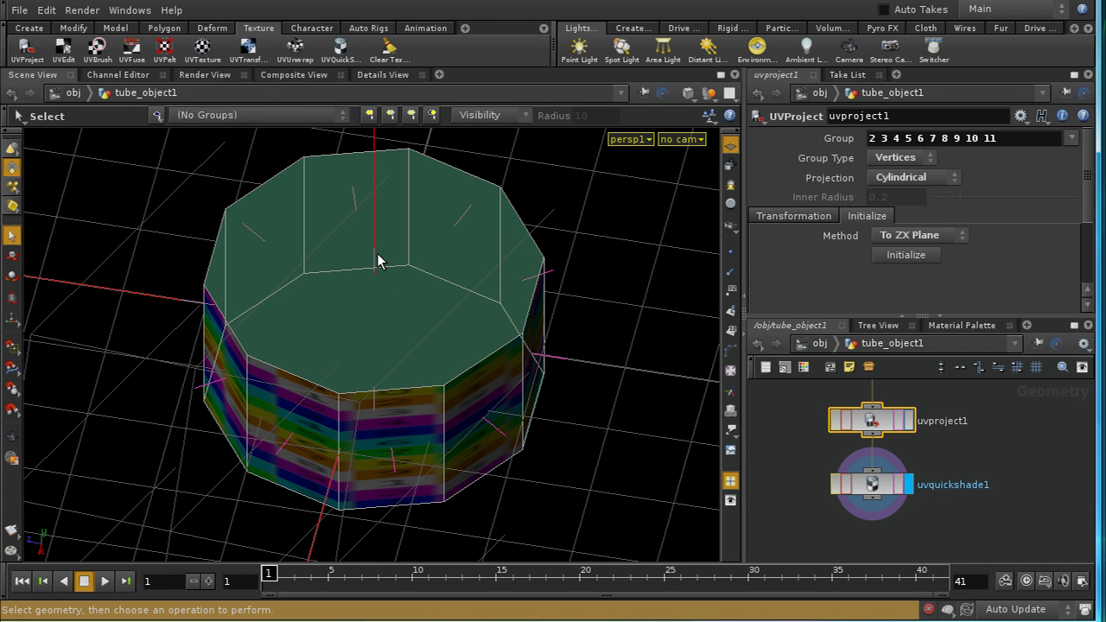
click(378, 259)
drag(607, 370, 510, 363)
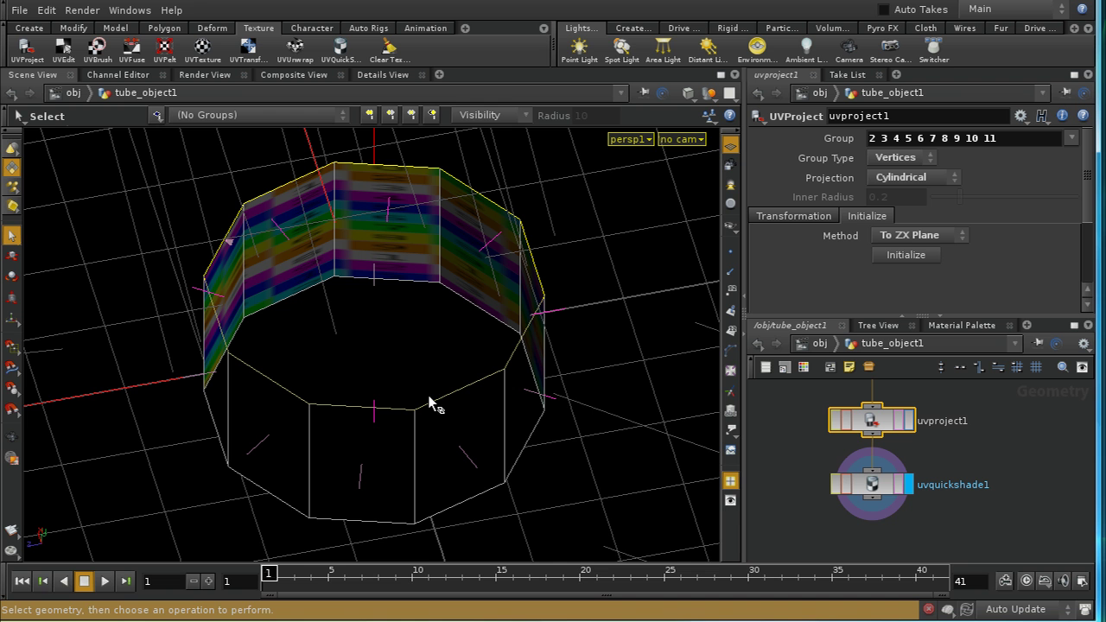
shift+click(380, 416)
key(ctrl+z)
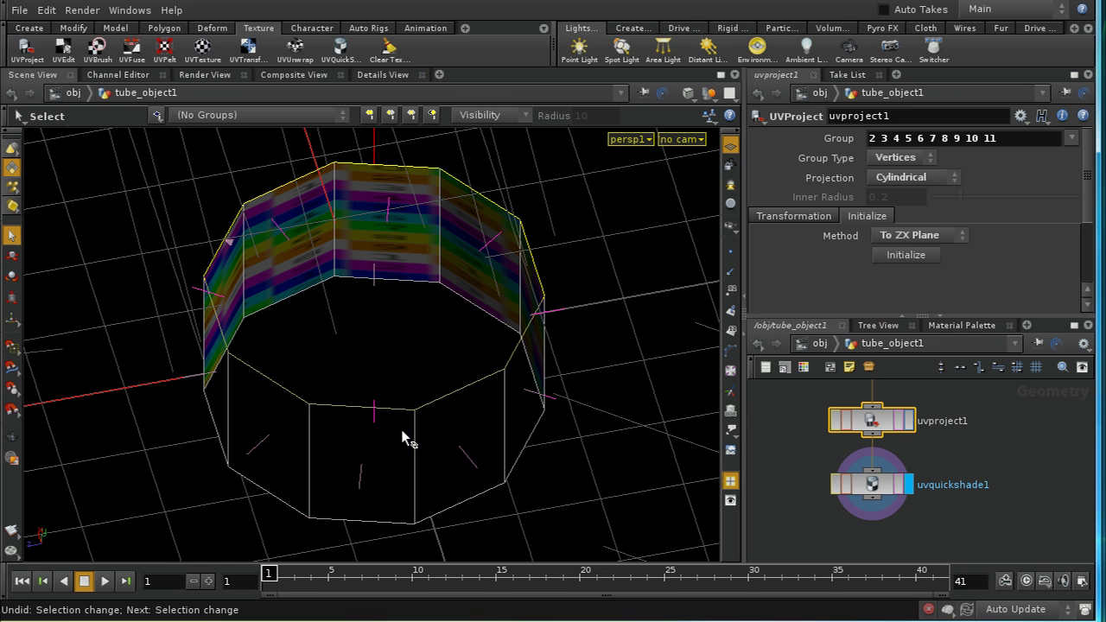
double_click(373, 425)
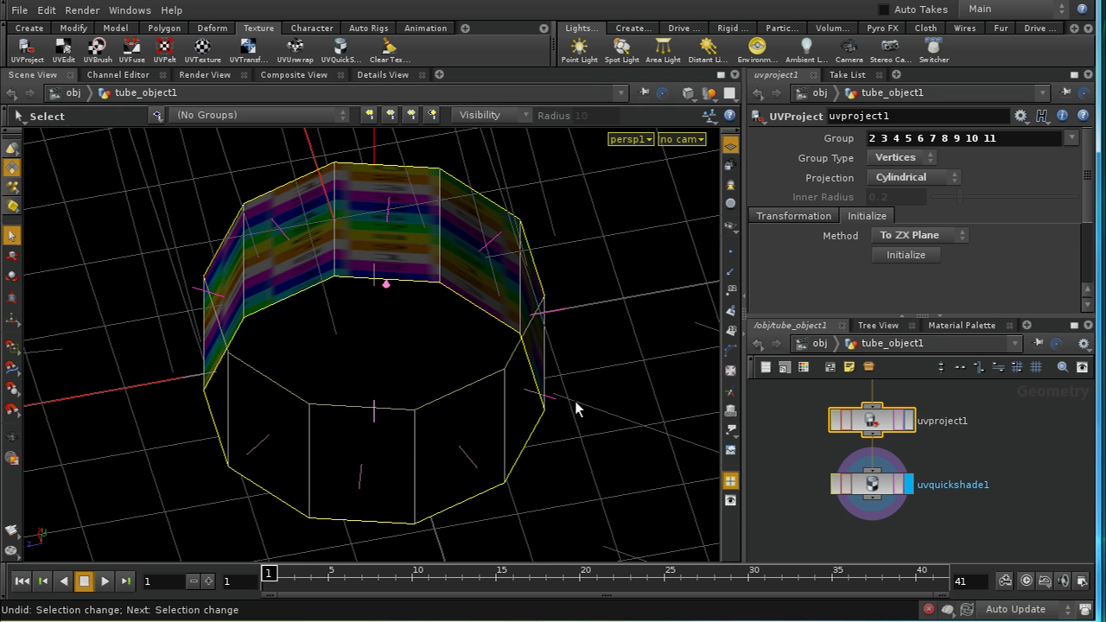
key(Escape)
drag(609, 240, 553, 405)
key(s)
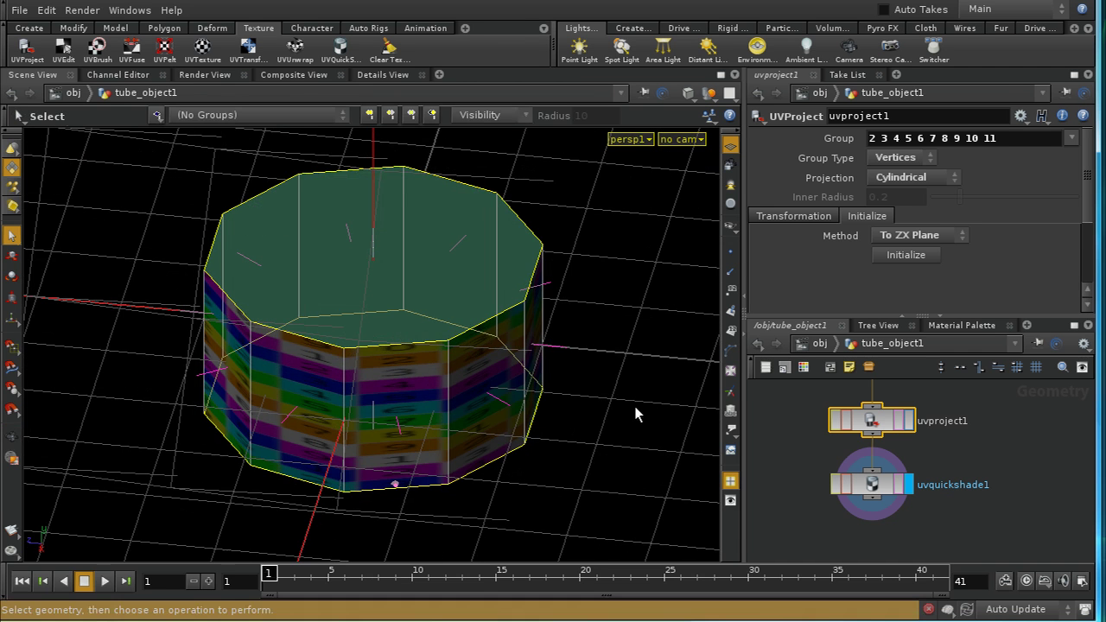
Step: Apply an orthographic UVProject, uvproject2, to the selected caps and orbit to check it
click(26, 52)
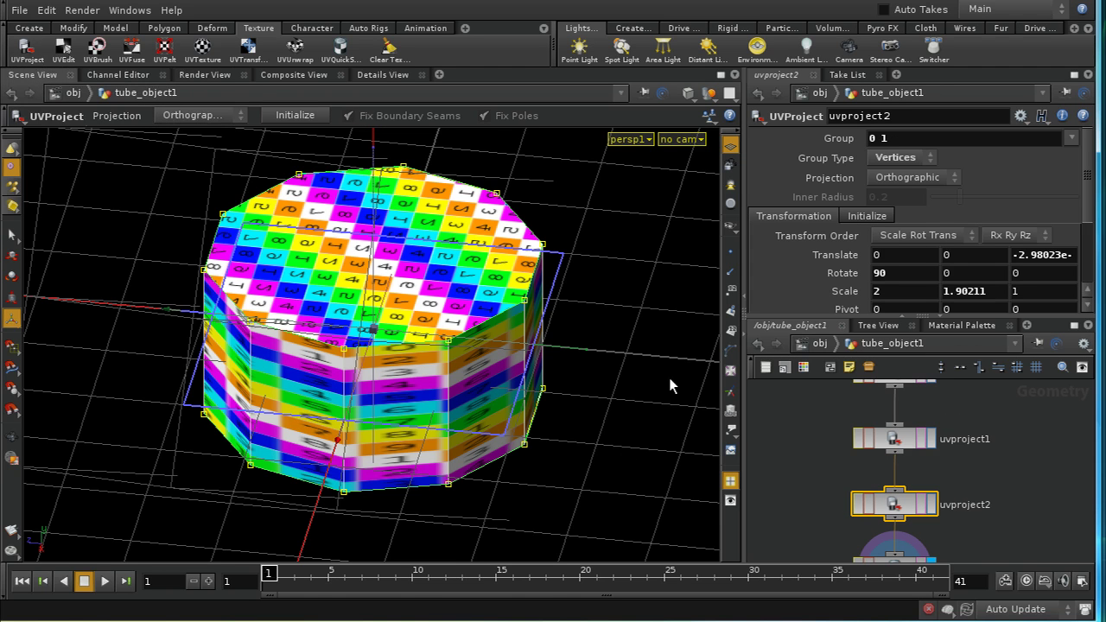
key(Escape)
drag(666, 375, 596, 393)
key(Return)
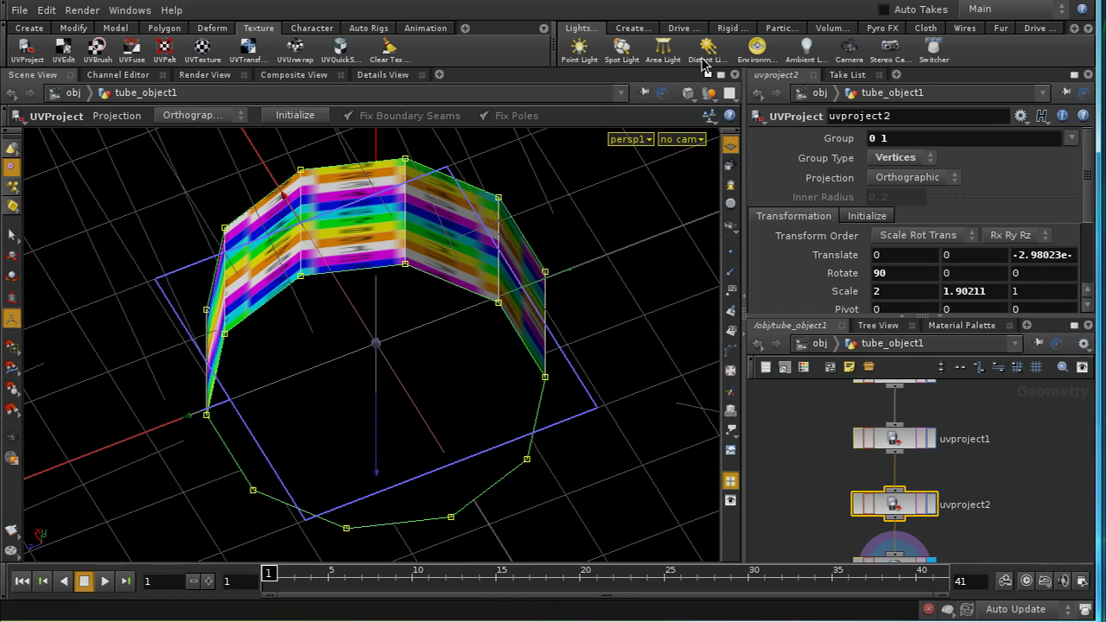
Step: Add a distant light, distantlight4, and move in close to inspect the textured tube
click(704, 62)
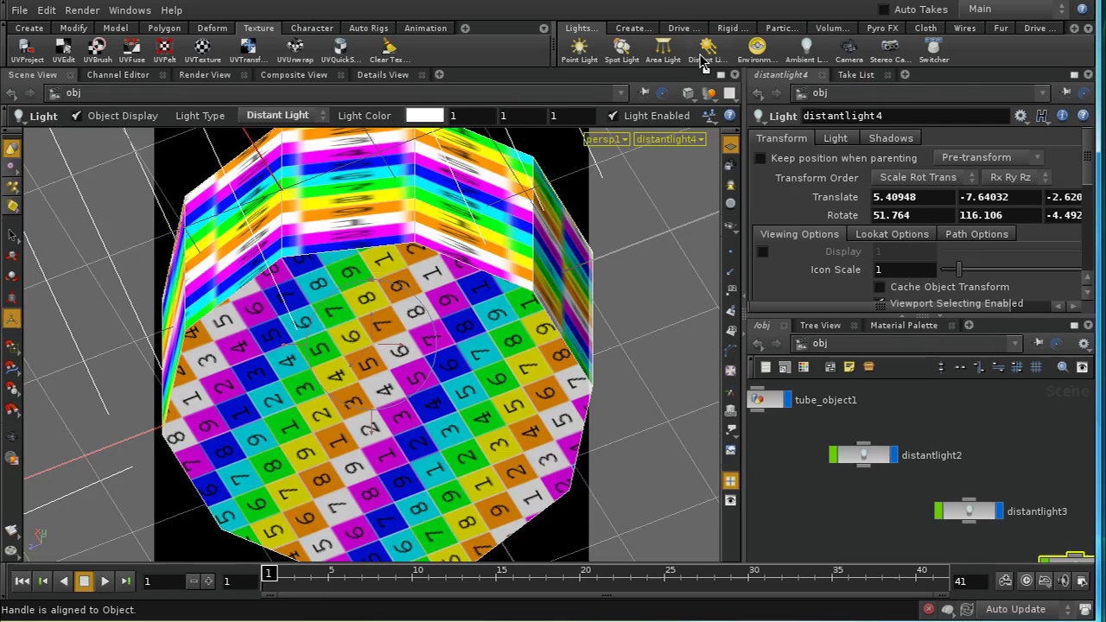
key(Escape)
drag(605, 277, 574, 445)
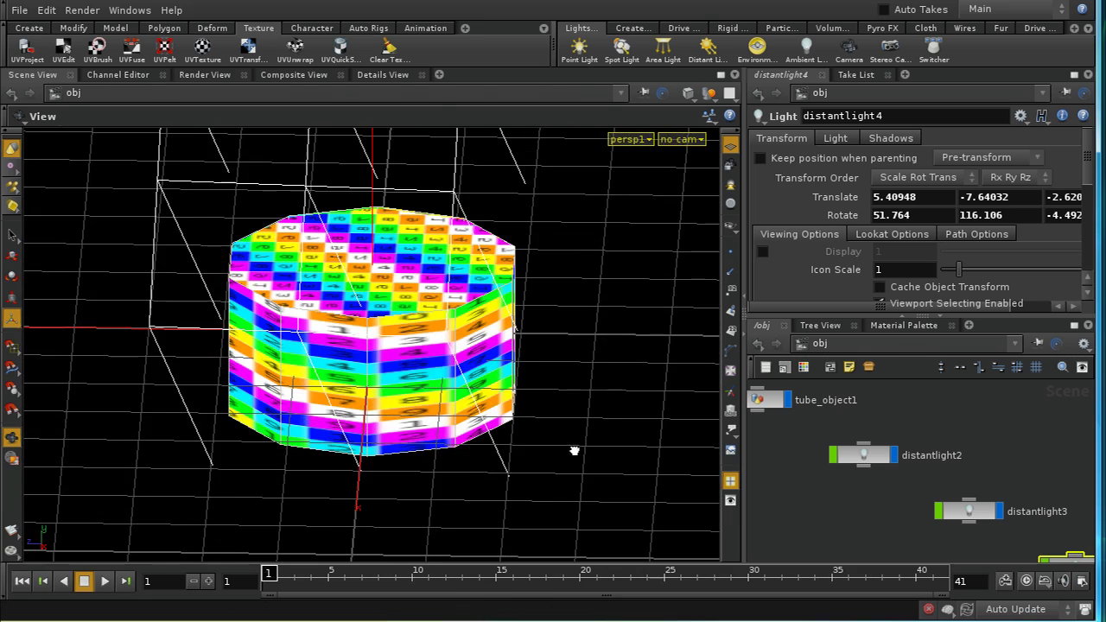
key(space)
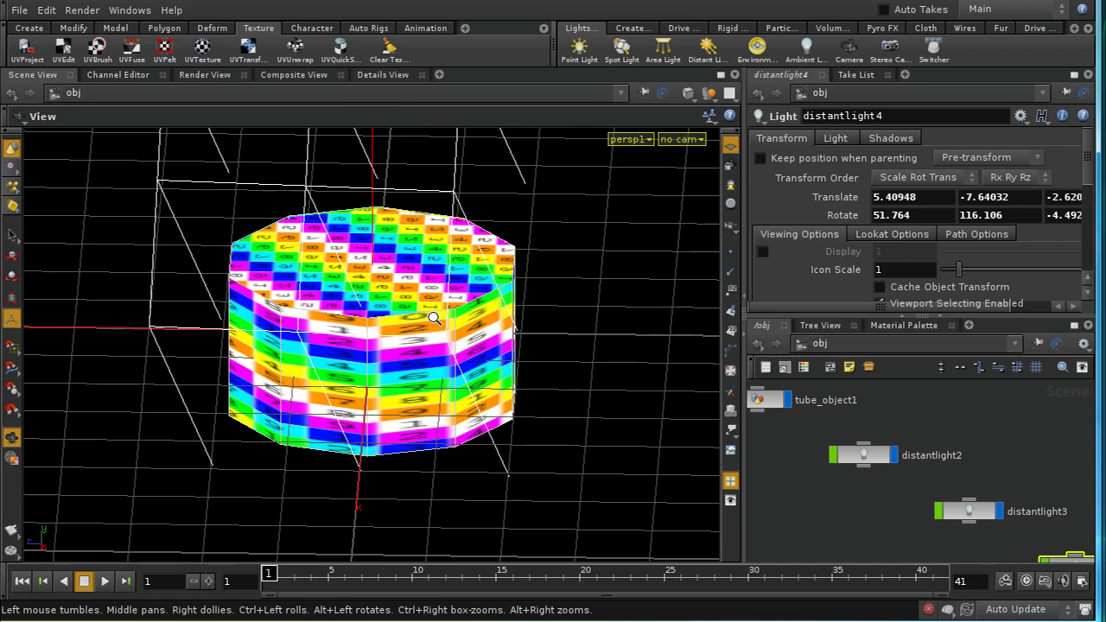
right_drag(420, 395, 588, 418)
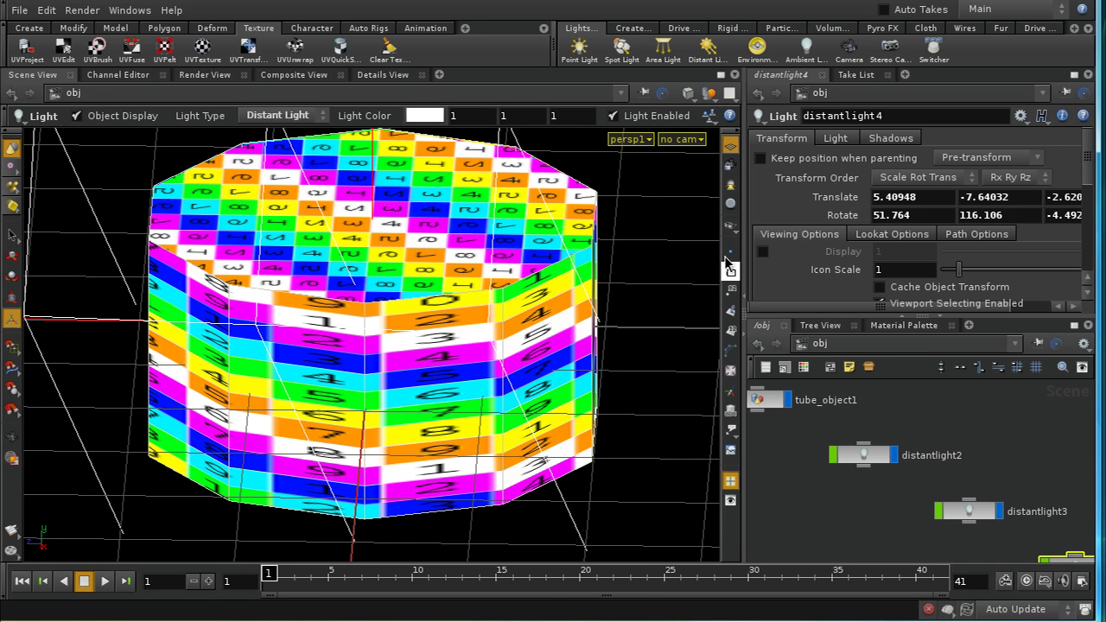
key(space)
Step: Navigate the network from distantlight4 back inside tube_object1
middle_drag(823, 499, 766, 413)
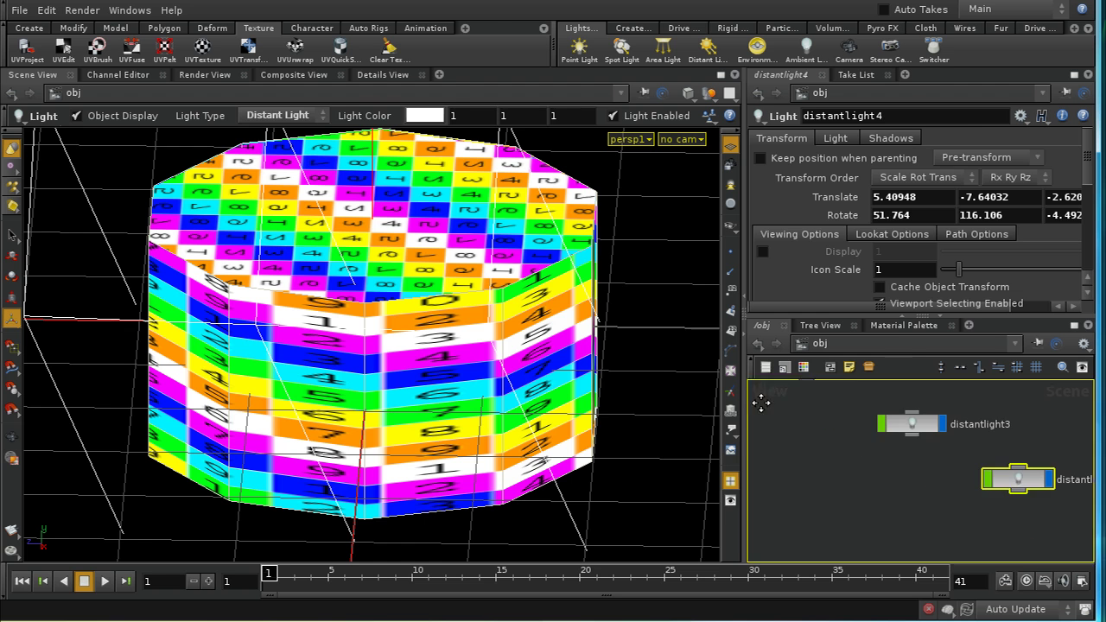
double_click(1016, 482)
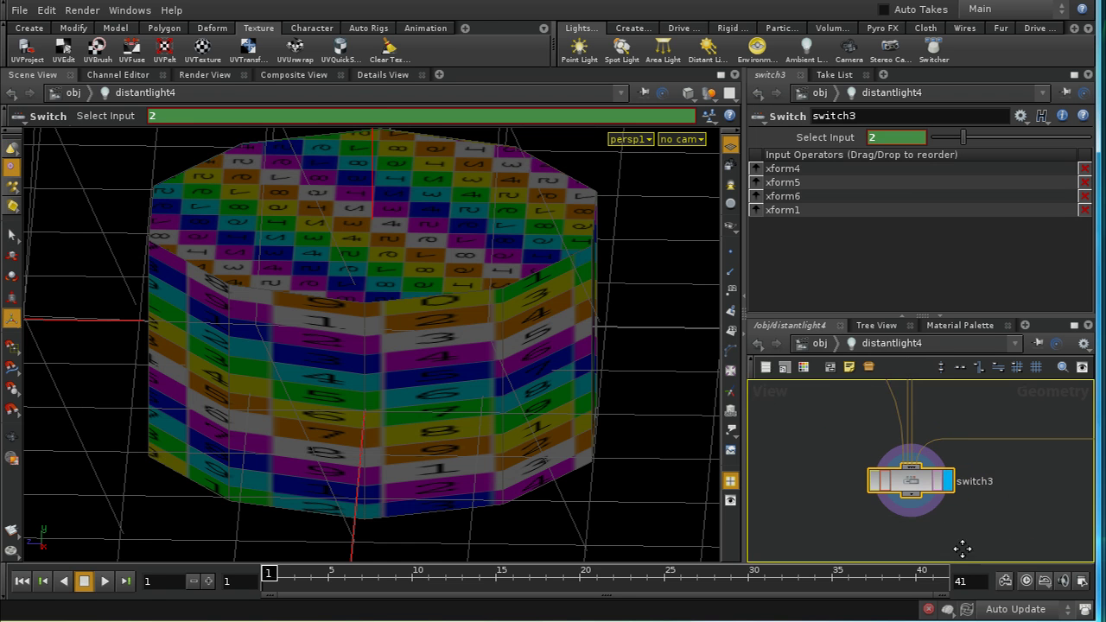
key(u)
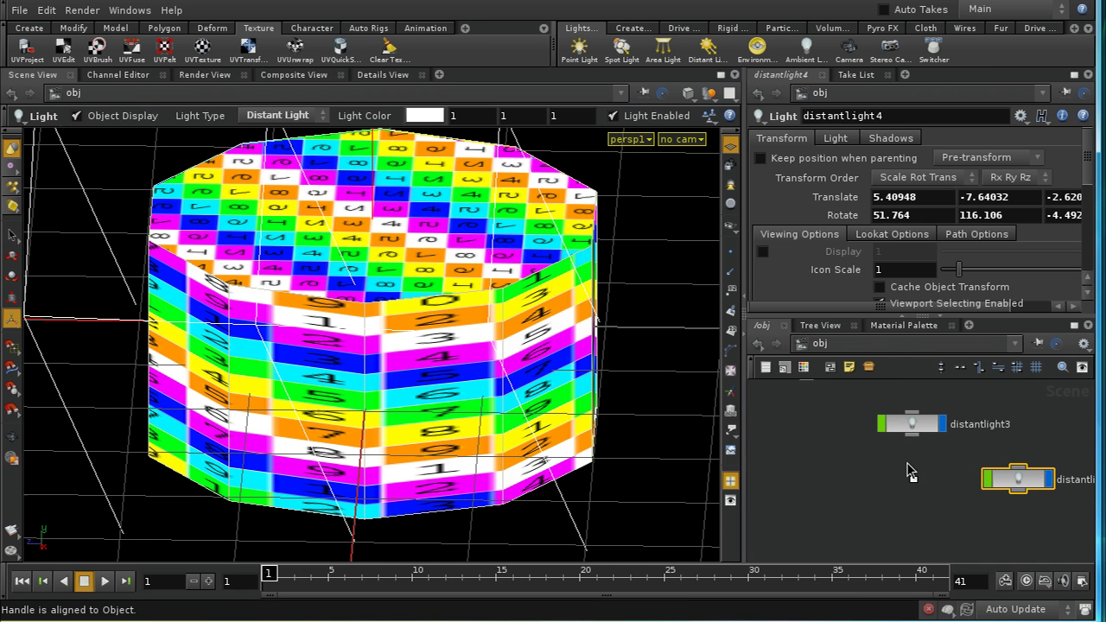
middle_drag(914, 469, 938, 558)
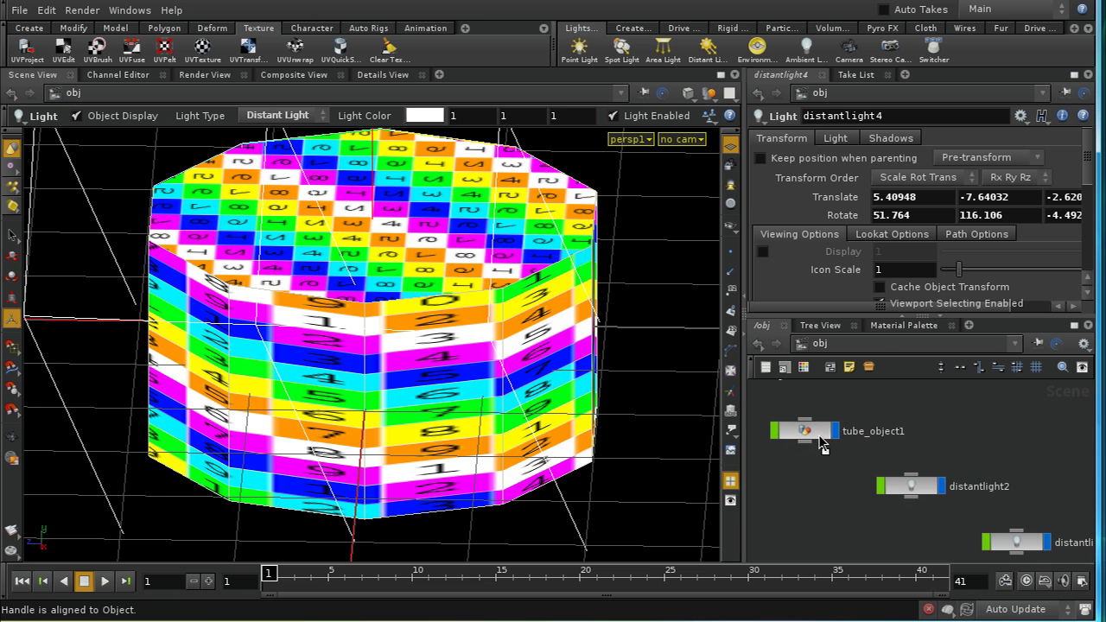
double_click(821, 440)
Step: Shift the cap projection to Translate 0, 0, 0.0762586 and check the tube's underside
middle_drag(1011, 541, 995, 464)
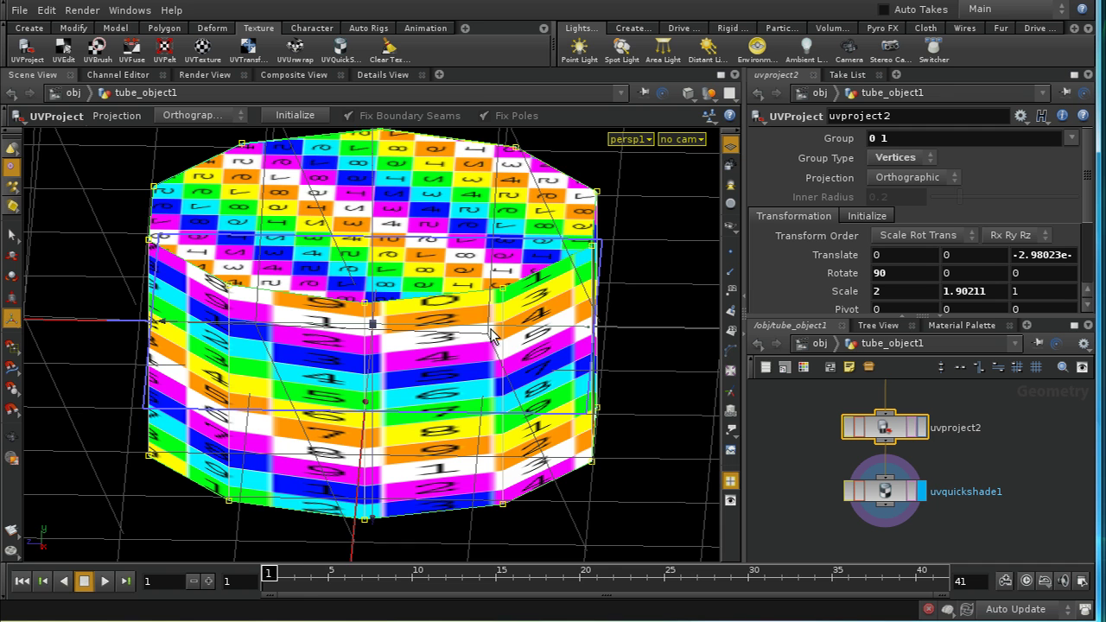
drag(486, 337, 523, 333)
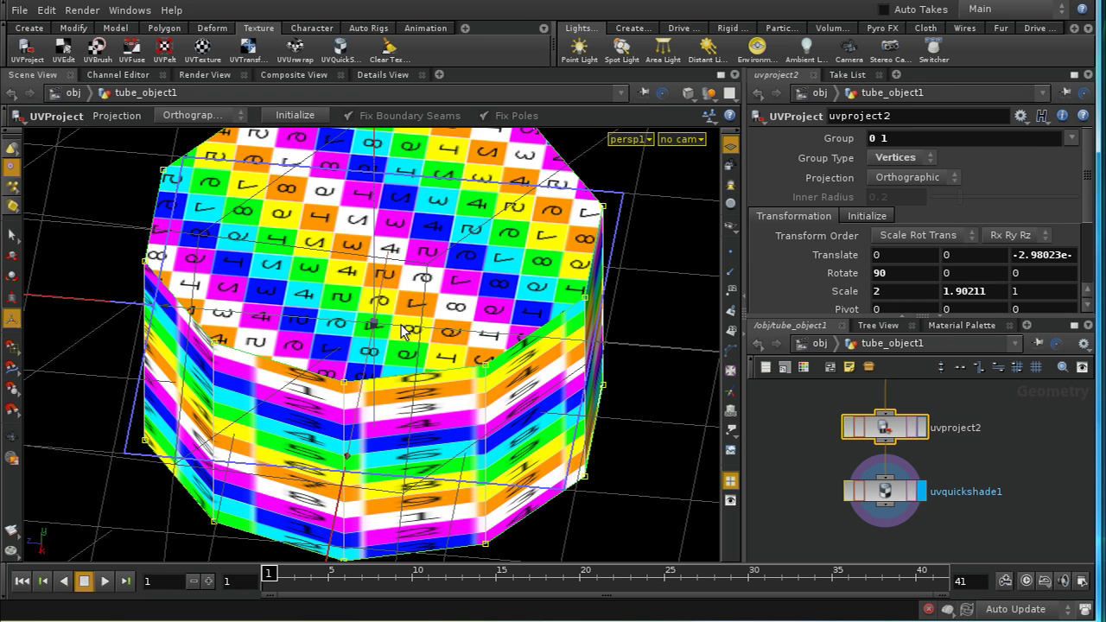
drag(405, 333, 378, 383)
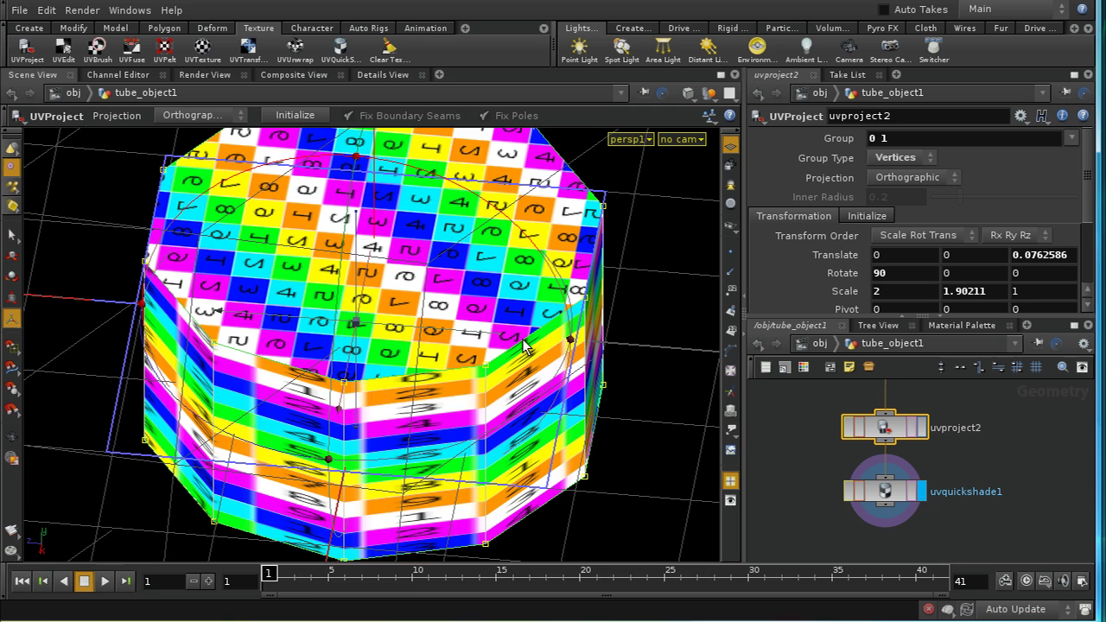
key(Escape)
mouse_move(495, 389)
mouse_down()
mouse_move(505, 293)
mouse_move(508, 414)
mouse_move(509, 393)
mouse_up()
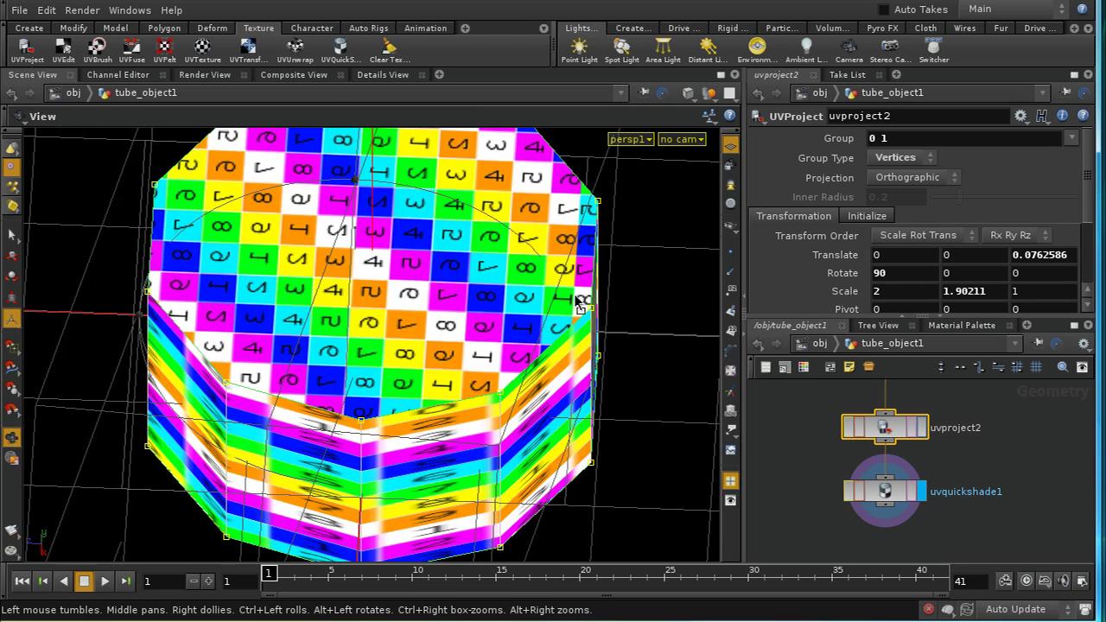
key(Return)
Step: Switch the viewport to wireframe, then back to Smooth Shaded
click(687, 92)
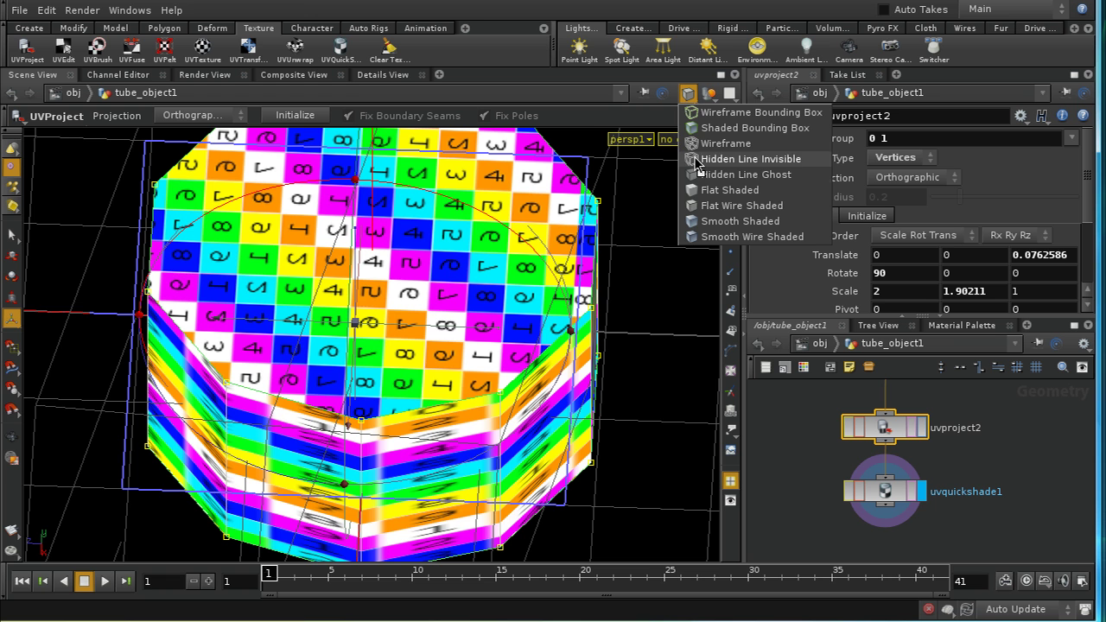
click(696, 159)
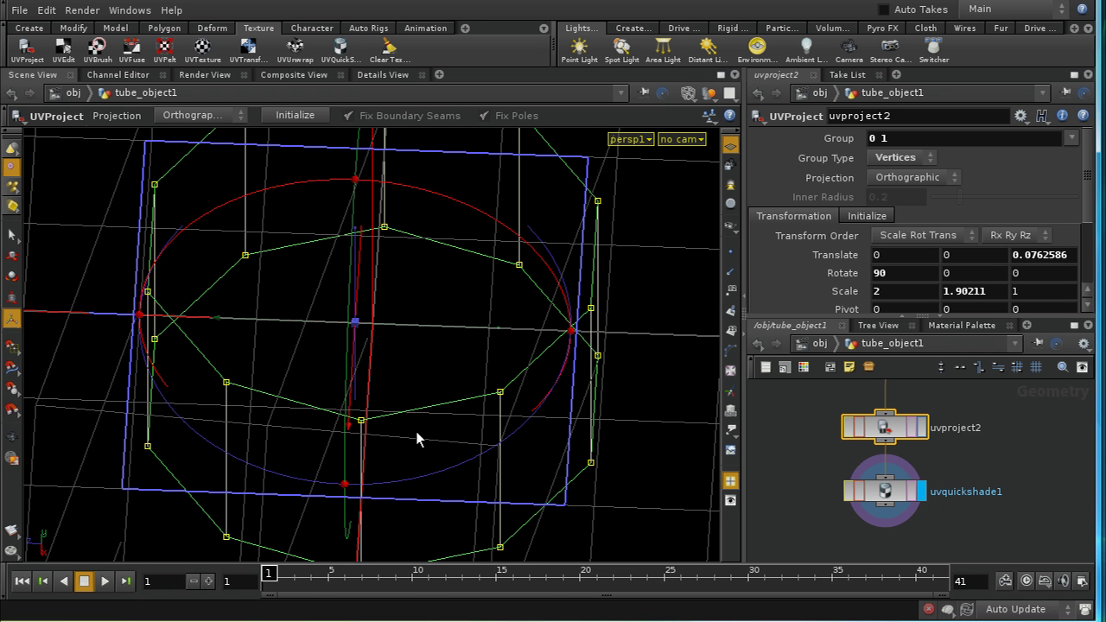
key(space)
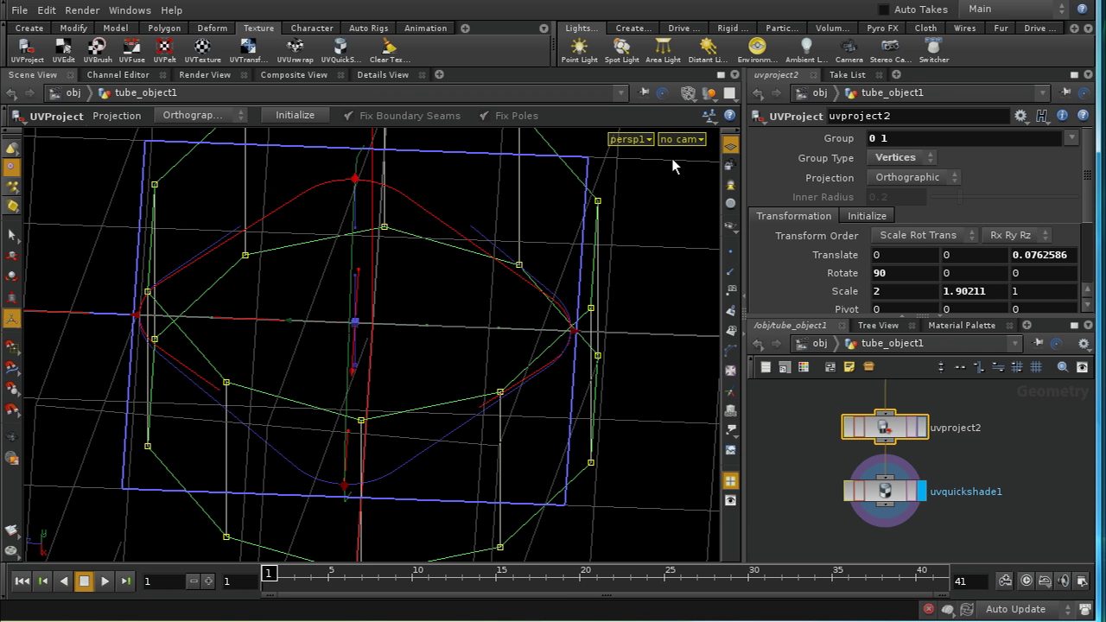
click(688, 93)
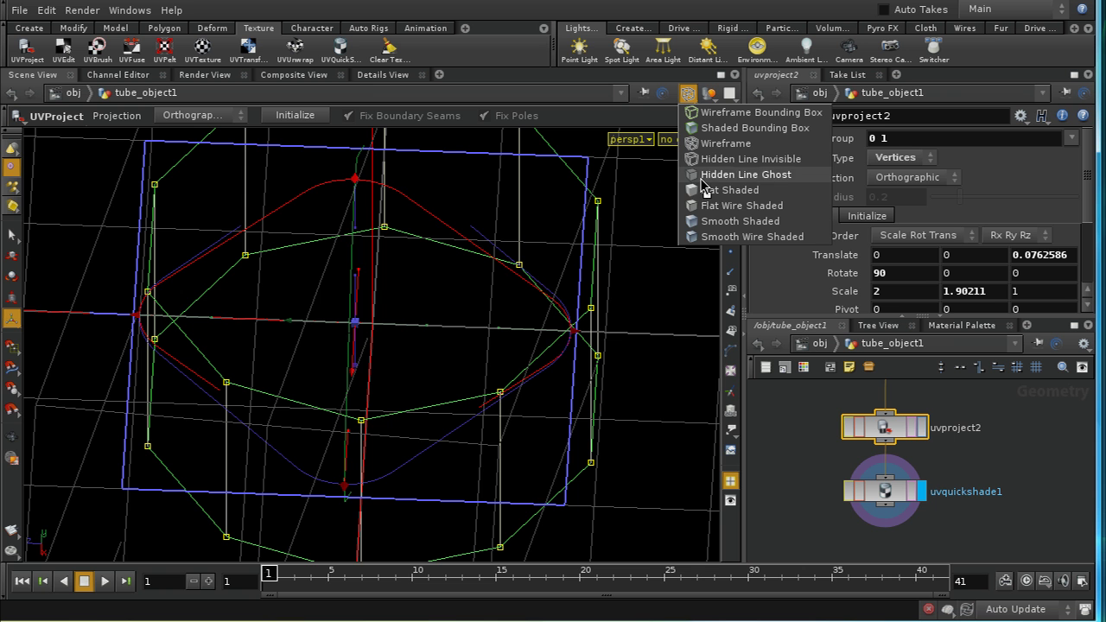
click(708, 228)
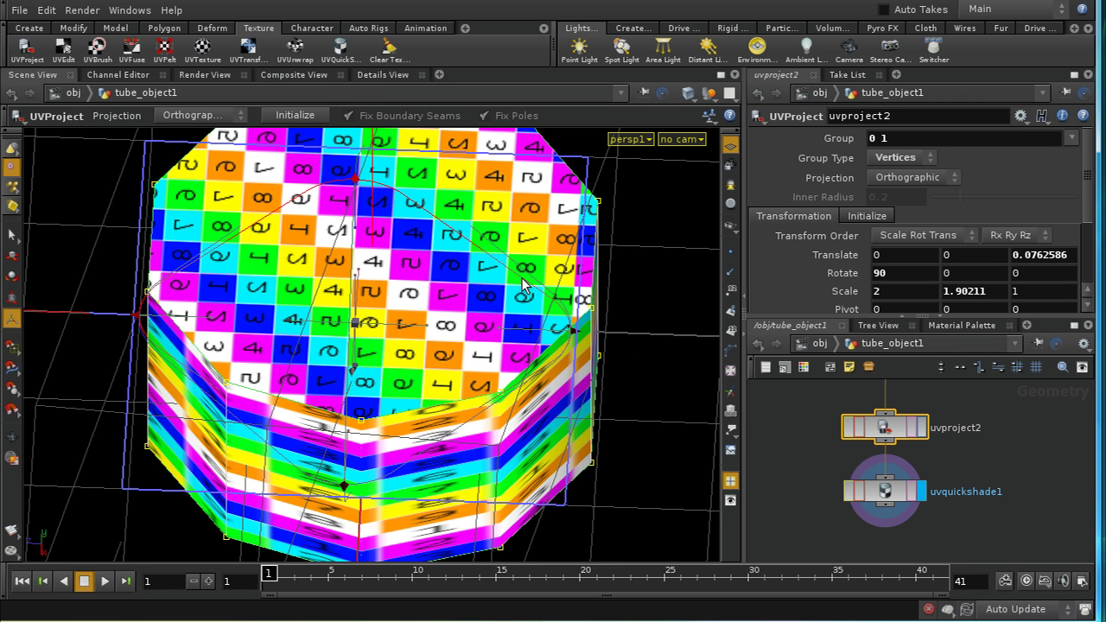
Step: Scale the cap projection to 4.46226 by 4.24386 and orbit below to check both caps
drag(521, 270, 725, 251)
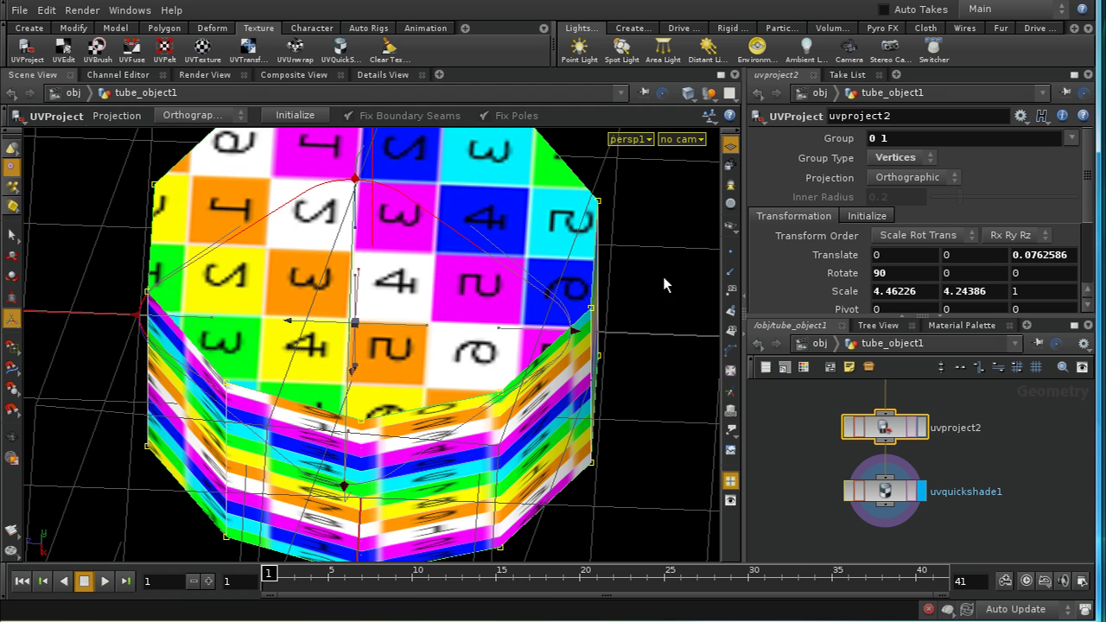
key(Escape)
right_drag(746, 250, 614, 461)
drag(614, 462, 659, 400)
key(Return)
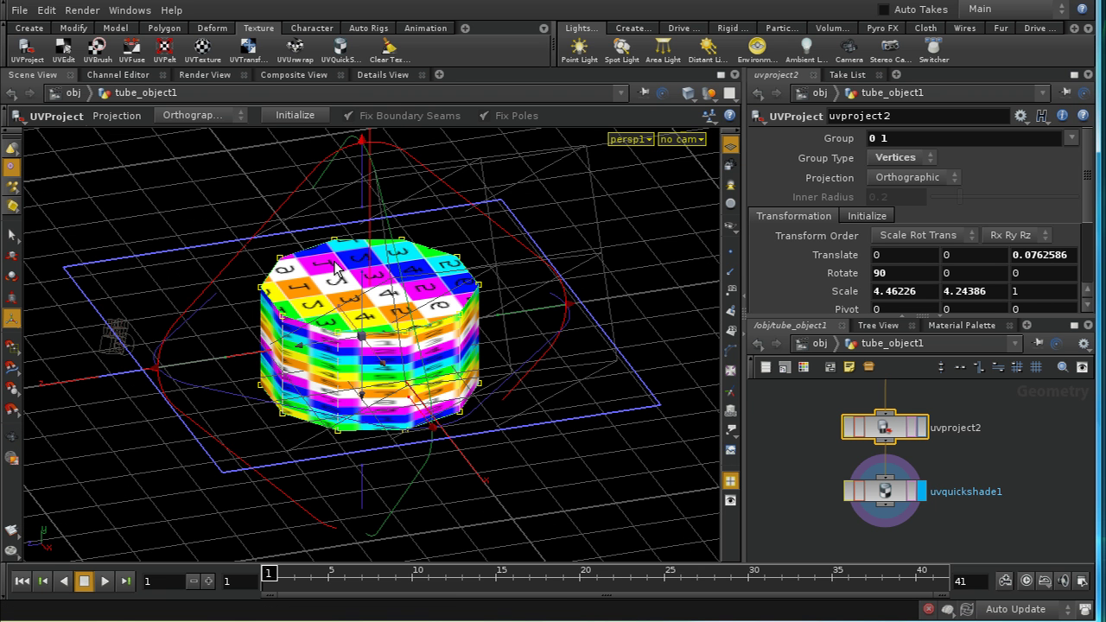